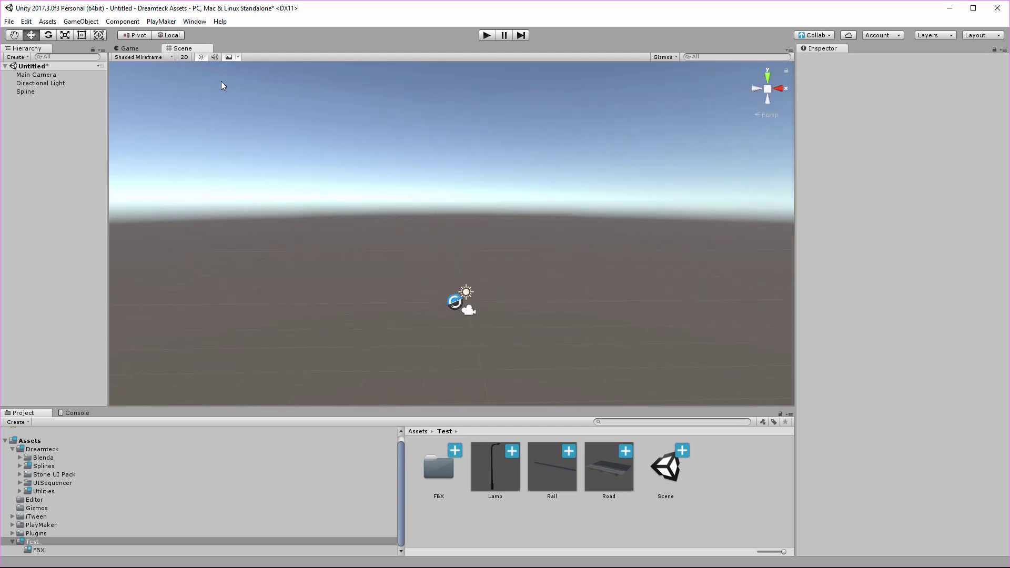
Read the What's new notes for version 1.0.9 in the Dreamteck Splines about window and close it.
click(218, 21)
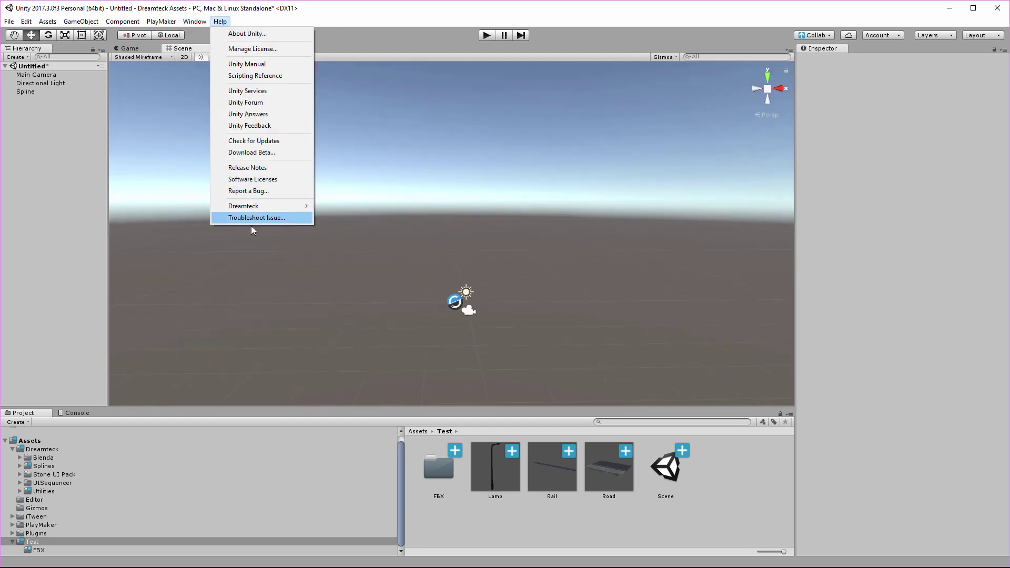
mouse_move(255, 208)
click(349, 218)
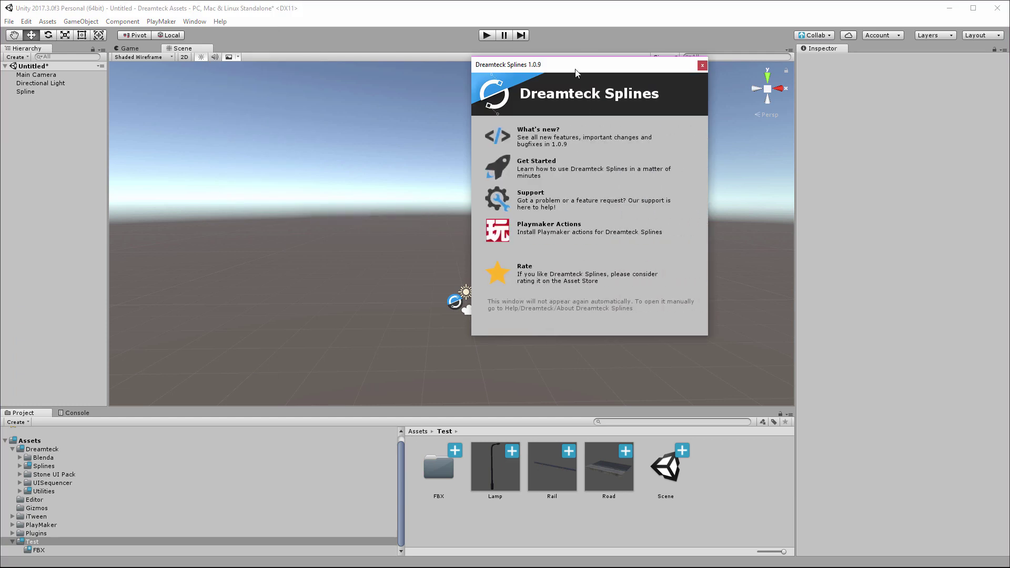
click(600, 179)
scroll(616, 294, down, 1)
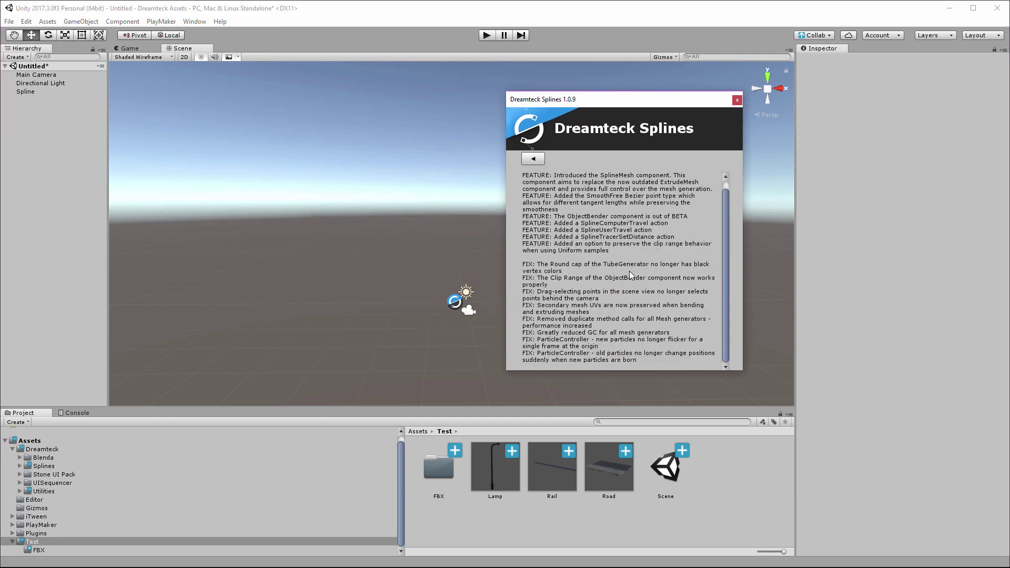
scroll(616, 274, up, 1)
click(533, 158)
click(737, 100)
Select the spline in the scene and its two middle control points, with the scale tool active.
right_drag(631, 174, 450, 216)
click(461, 213)
middle_drag(461, 214, 437, 284)
right_drag(438, 284, 437, 337)
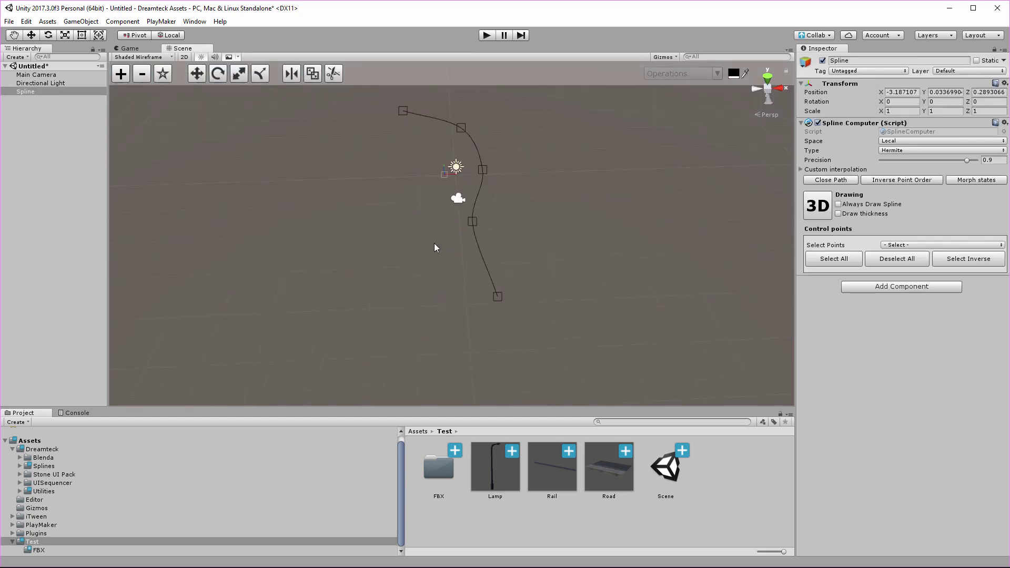
scroll(445, 204, down, 1)
drag(429, 243, 537, 162)
key(r)
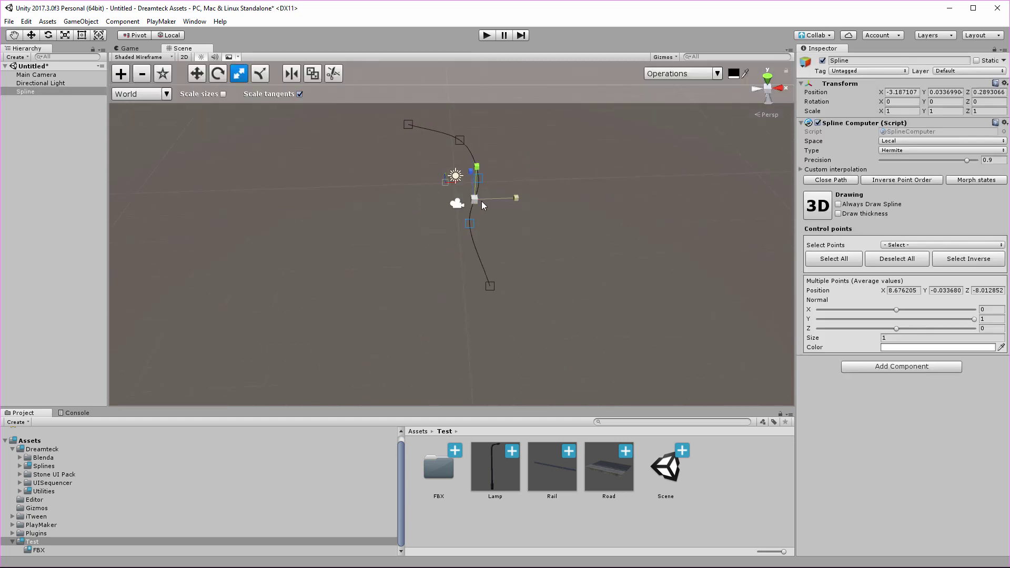
Try the Move and Rotate tools on the spline's control point 2 and clear the point selection.
key(w)
click(470, 222)
key(e)
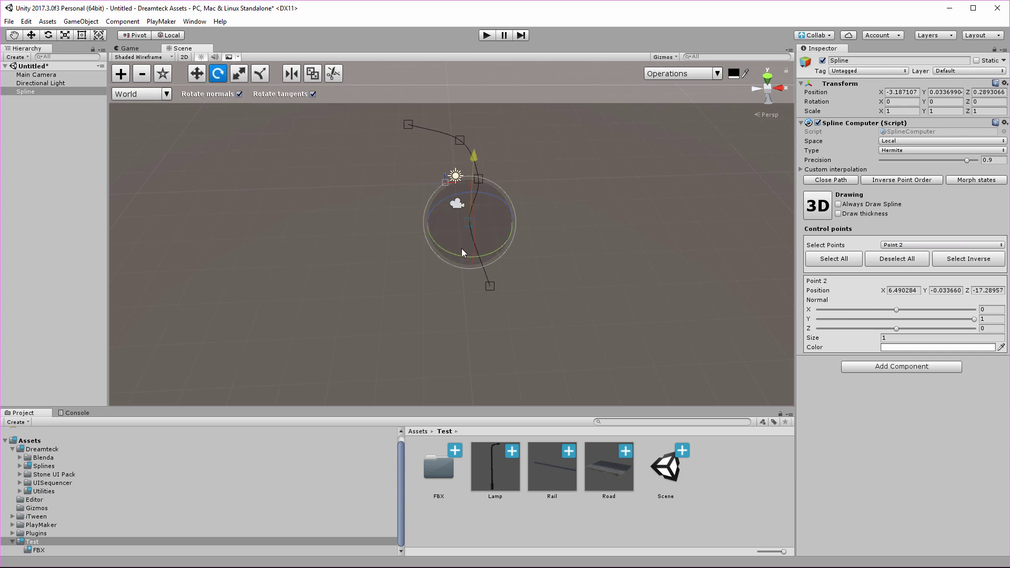
drag(474, 251, 476, 252)
key(w)
click(410, 285)
Put the spline back into edit mode so its control points can be edited.
right_drag(411, 285, 421, 237)
middle_drag(463, 336, 476, 263)
right_drag(505, 270, 558, 237)
middle_drag(405, 334, 485, 287)
right_drag(483, 288, 477, 261)
key(w)
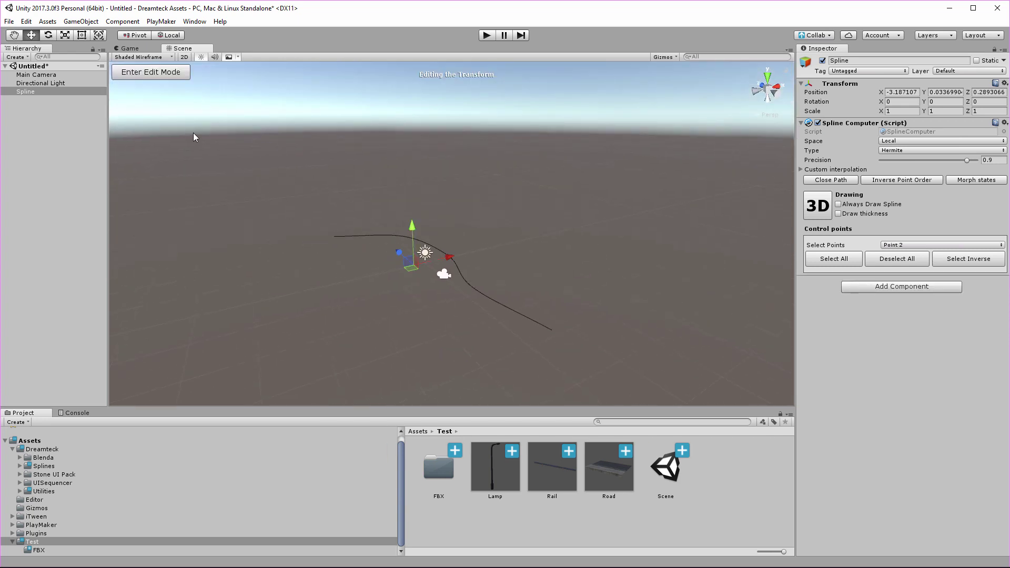
click(156, 71)
middle_drag(420, 310, 361, 291)
right_drag(571, 310, 764, 302)
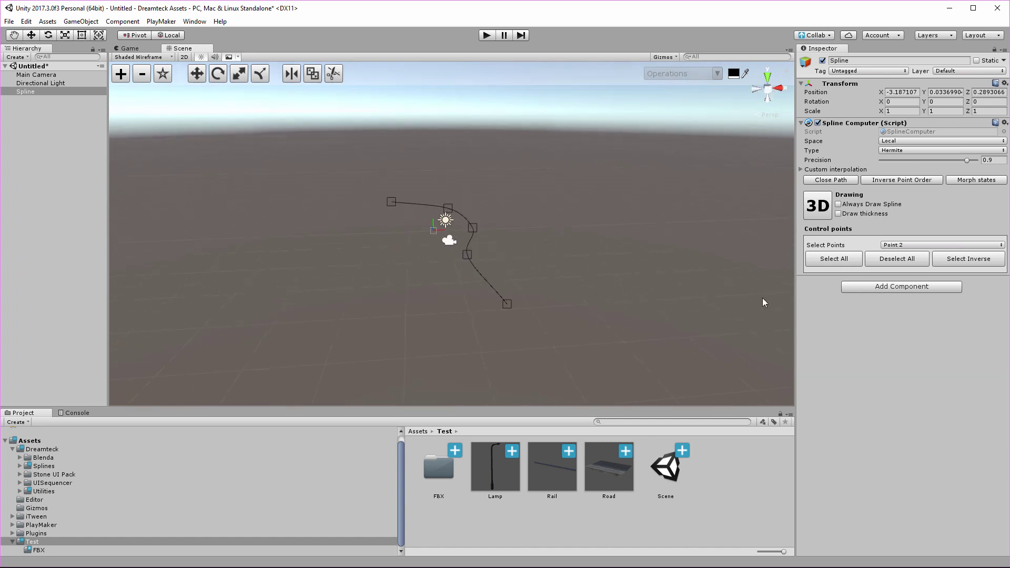
Add a Spline Mesh component to the Spline object and look over its settings.
click(884, 287)
text(spline)
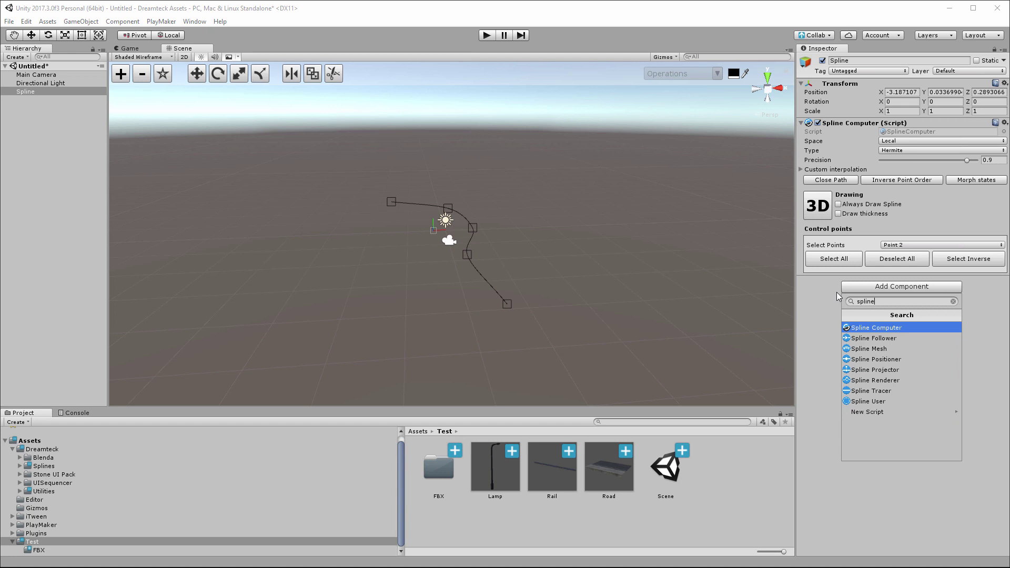
key(Down)
key(Down)
key(Down)
key(Up)
key(Return)
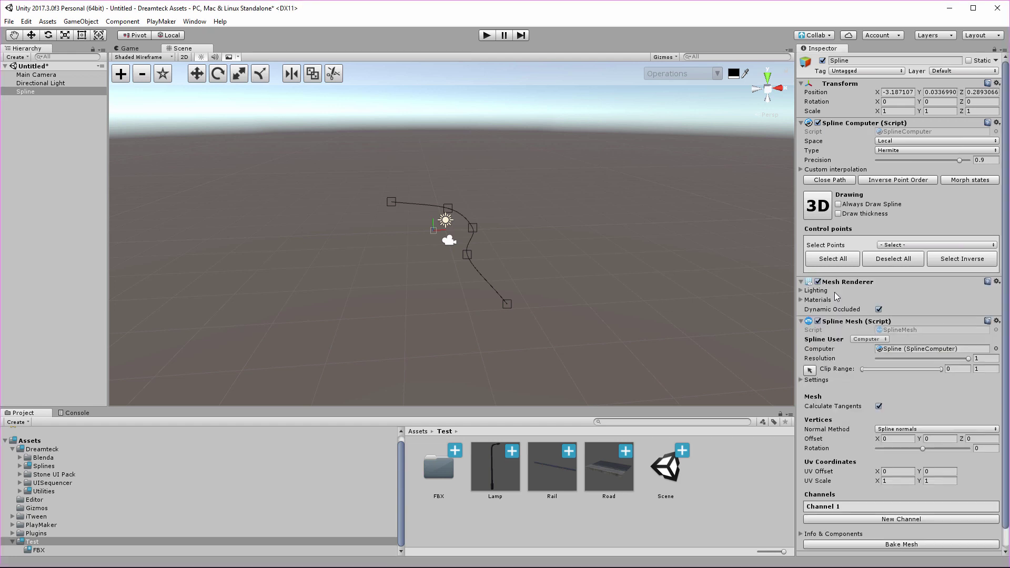
scroll(853, 394, down, 1)
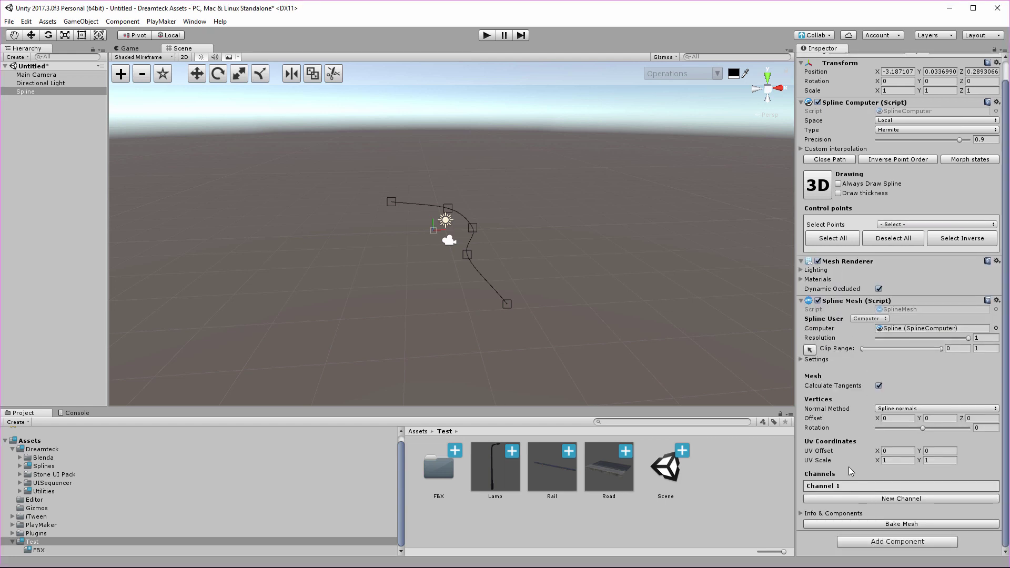
scroll(849, 467, up, 1)
Create an empty game object and add the Extrude Mesh component to it.
click(83, 113)
click(81, 22)
click(95, 33)
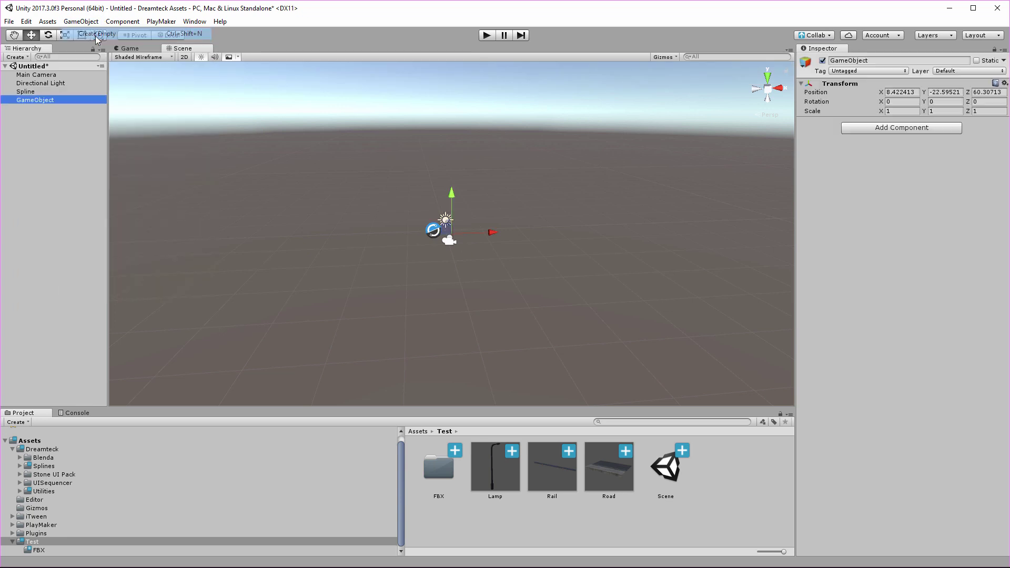
click(863, 128)
text(extr)
key(Return)
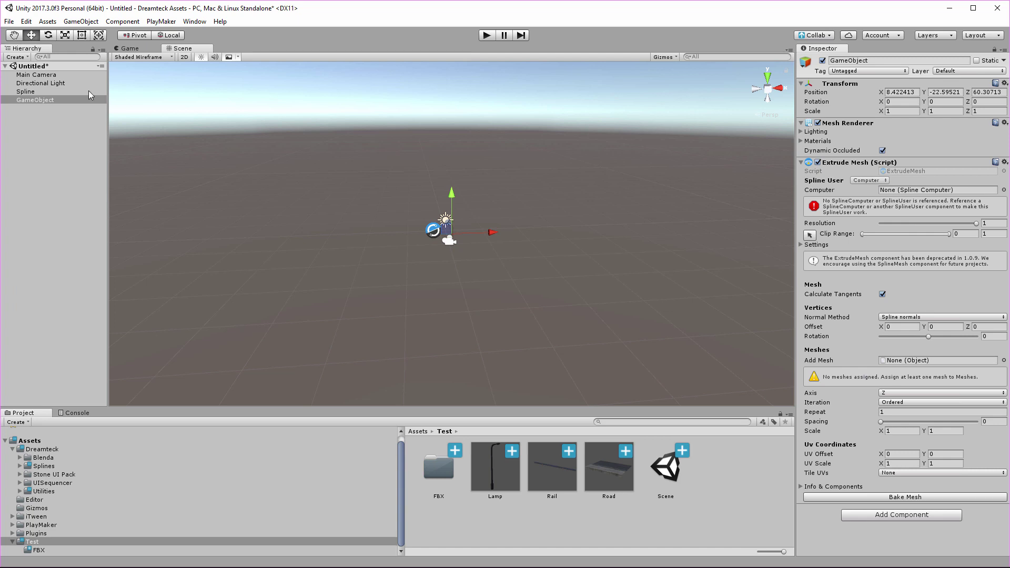
Delete the empty game object that holds the Extrude Mesh component and reselect the Spline.
click(31, 92)
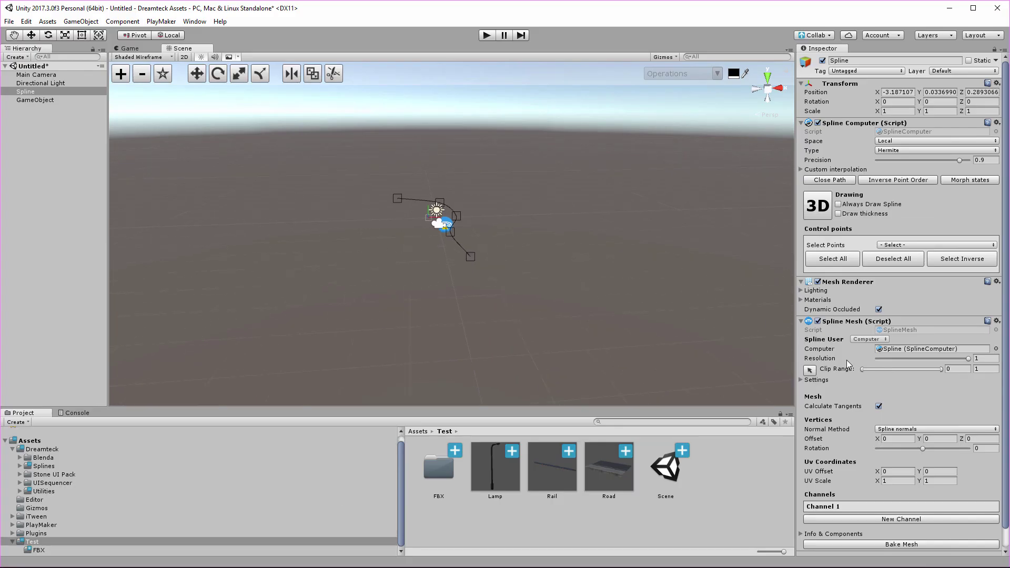
scroll(847, 360, down, 2)
scroll(518, 267, up, 5)
middle_drag(571, 287, 491, 262)
click(37, 100)
key(Delete)
click(30, 91)
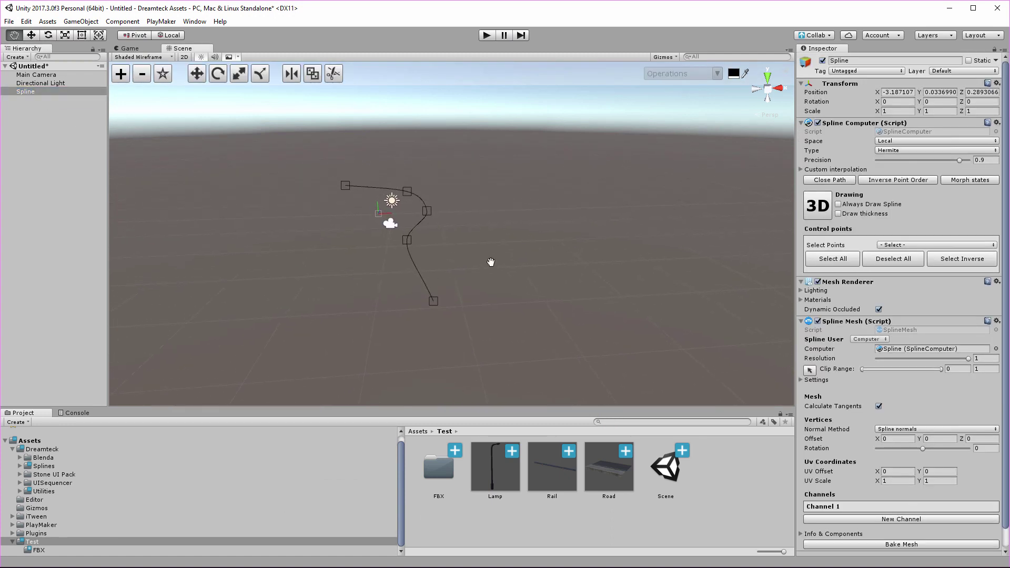
Move the Spline Mesh component above the Mesh Renderer on the Spline object.
right_drag(630, 295, 630, 301)
scroll(675, 342, down, 1)
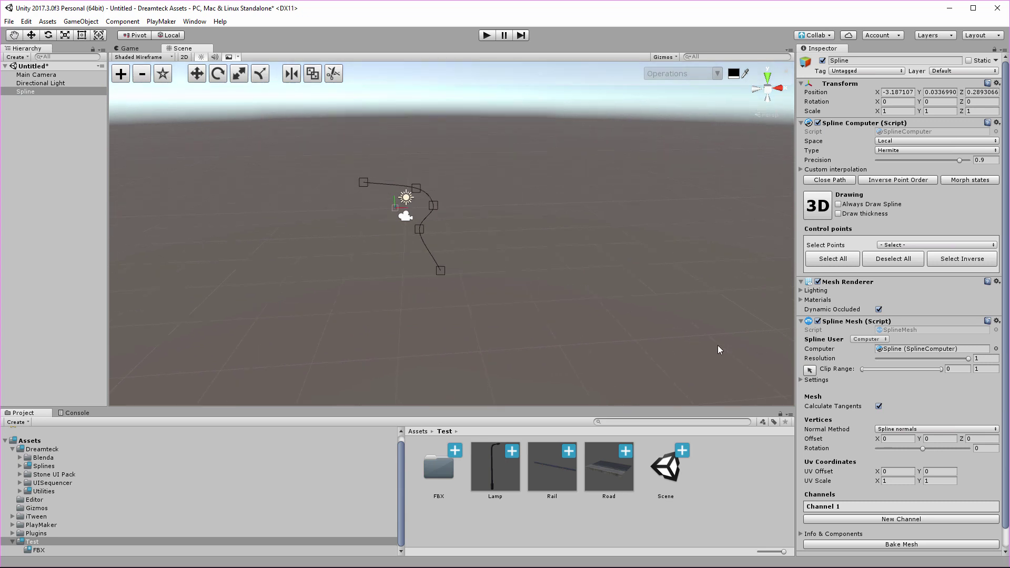
scroll(882, 400, down, 2)
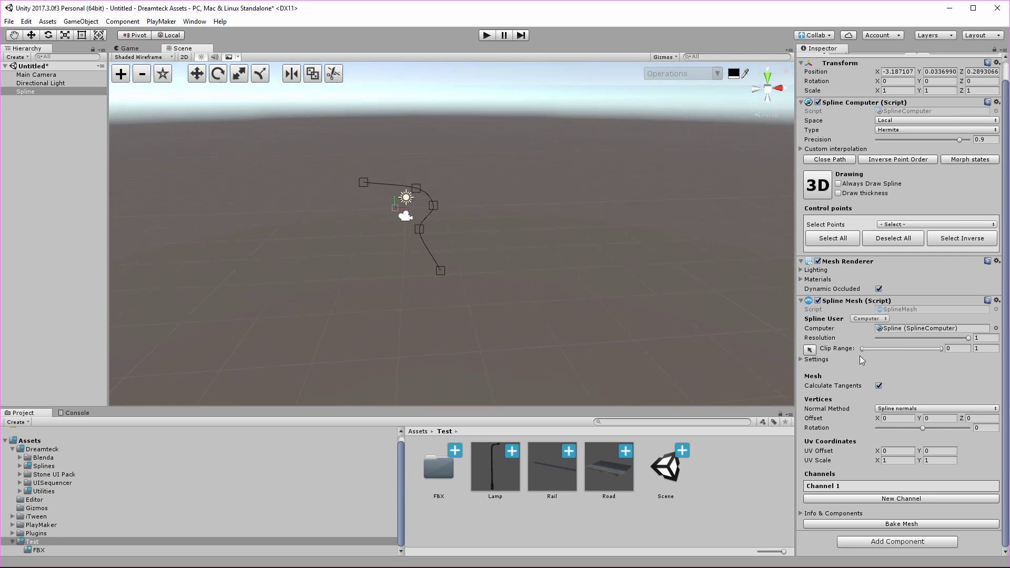
scroll(916, 399, up, 2)
scroll(917, 400, down, 2)
right_click(840, 299)
click(869, 355)
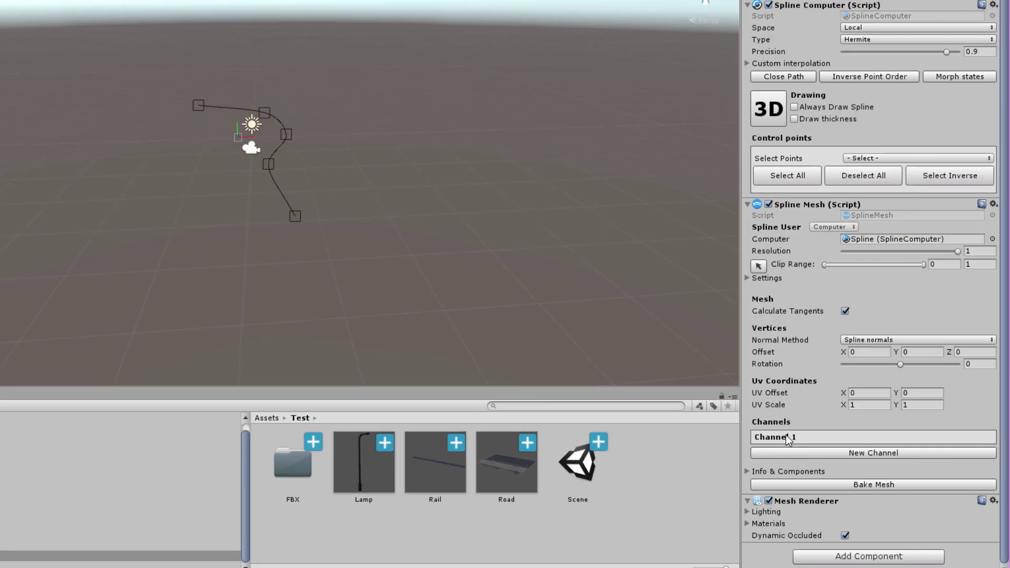
Expand Channel 1 of the Spline Mesh component and widen the Inspector to show its settings.
click(786, 438)
scroll(789, 442, down, 8)
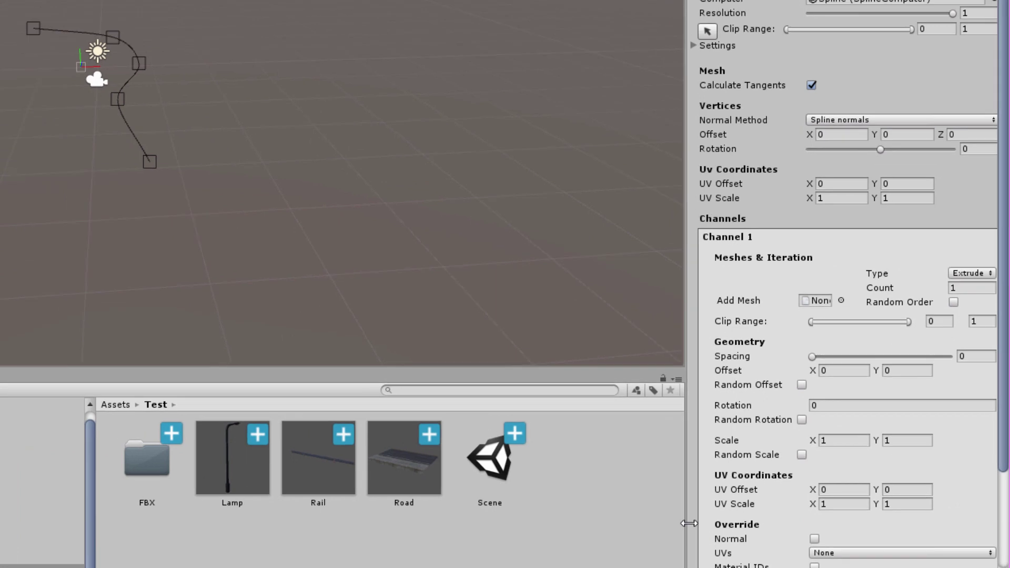
drag(577, 534, 474, 520)
scroll(876, 447, down, 3)
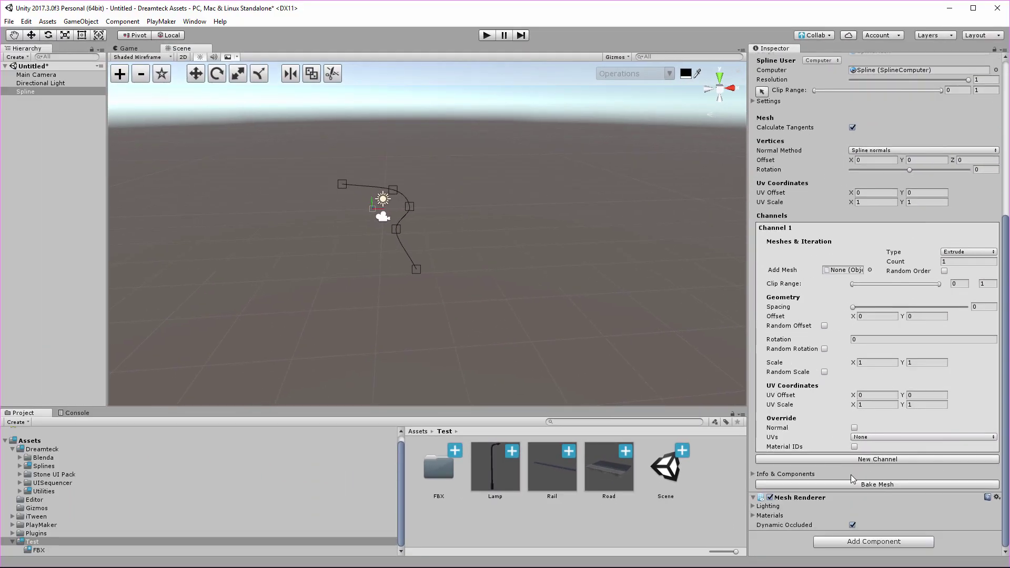
Add a second channel to the Spline Mesh, collapse Channel 1 and rename it Road.
click(850, 461)
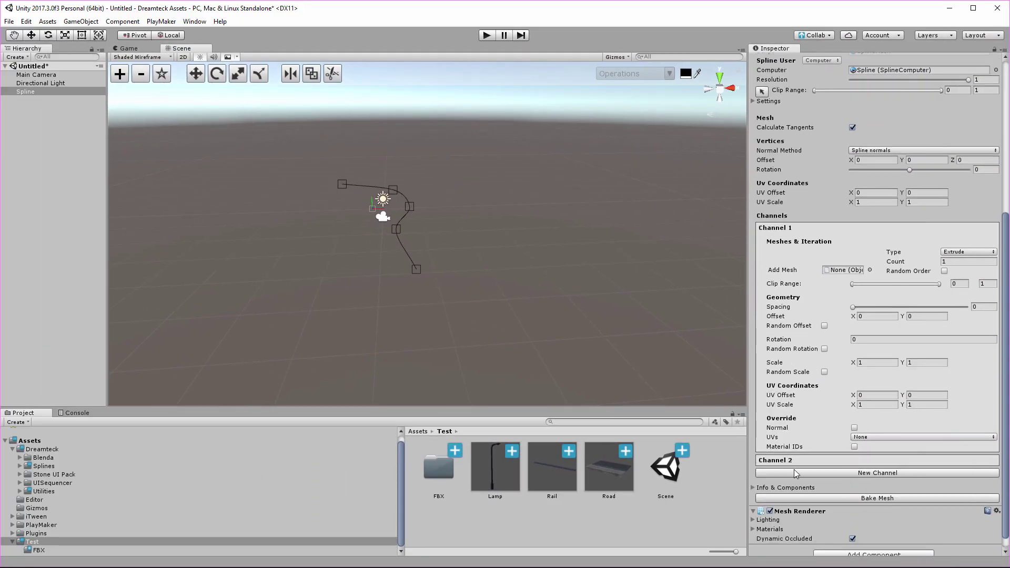
click(772, 227)
right_click(785, 433)
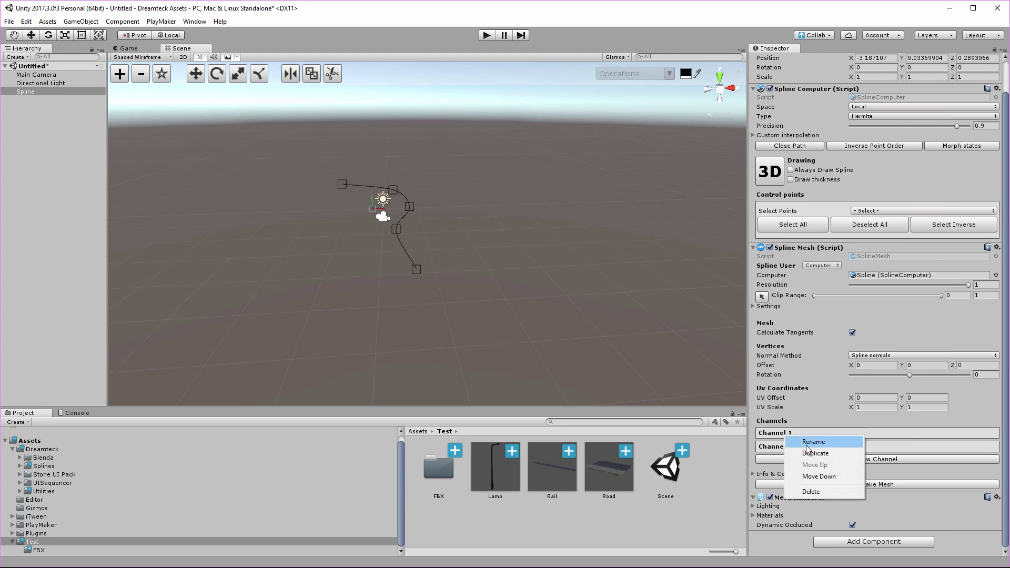
click(810, 441)
text(Road)
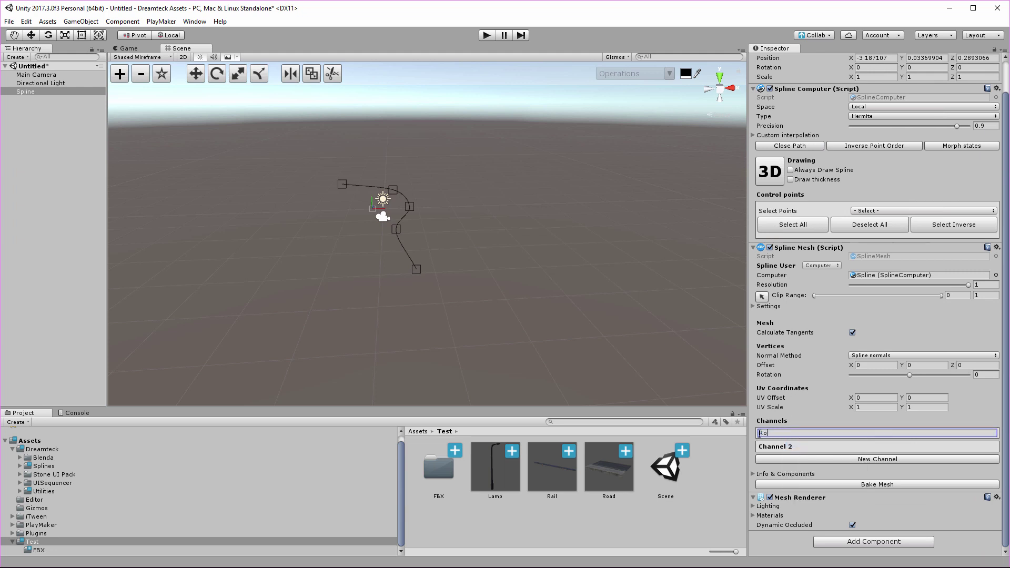
key(Return)
Delete Channel 2 from the Spline Mesh component.
right_click(784, 447)
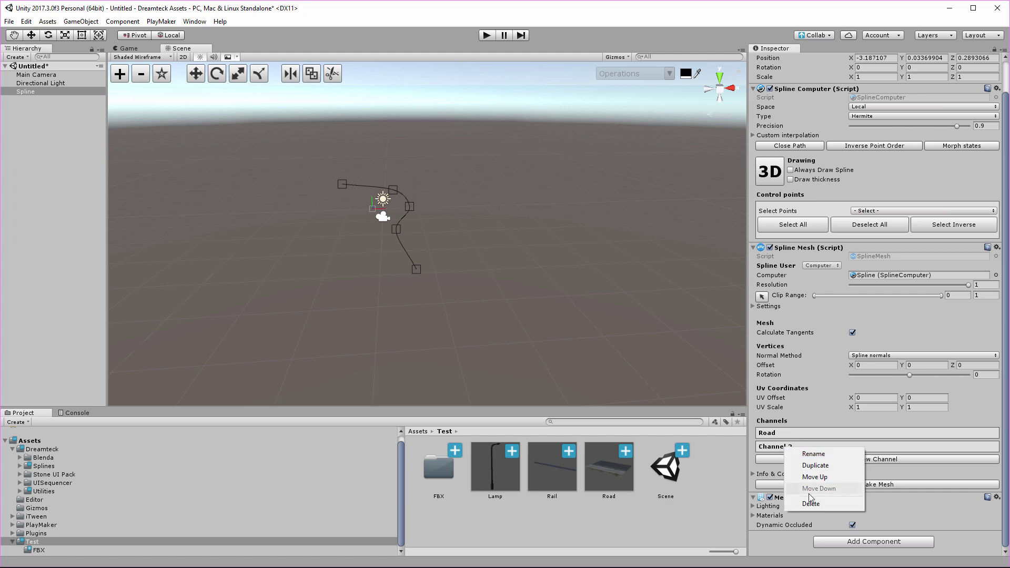
click(813, 504)
click(580, 455)
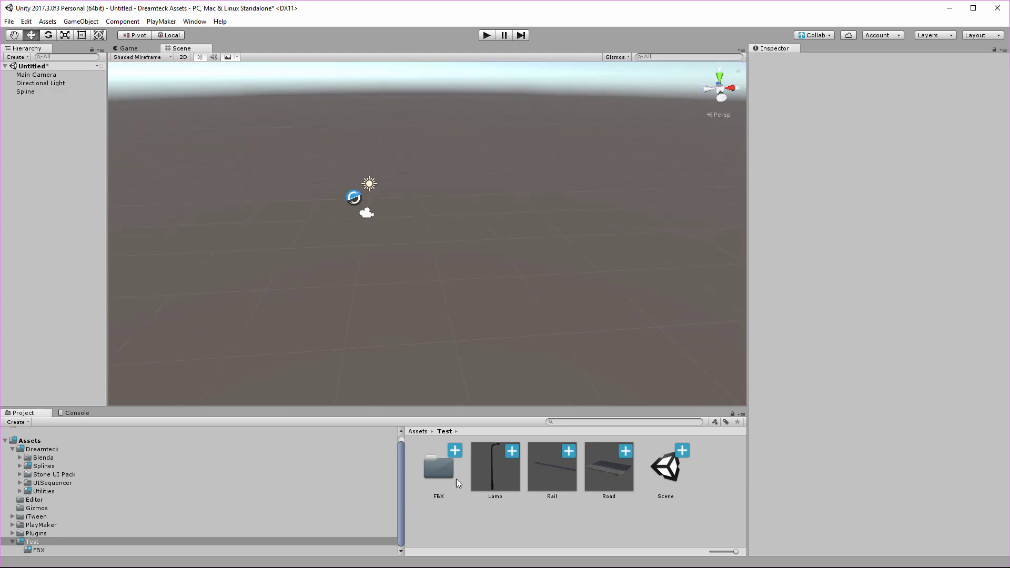
Examine the Rail, Road and Lamp prefabs in the Test folder, rotating the Road and Rail previews.
click(551, 476)
click(603, 475)
click(539, 473)
click(499, 474)
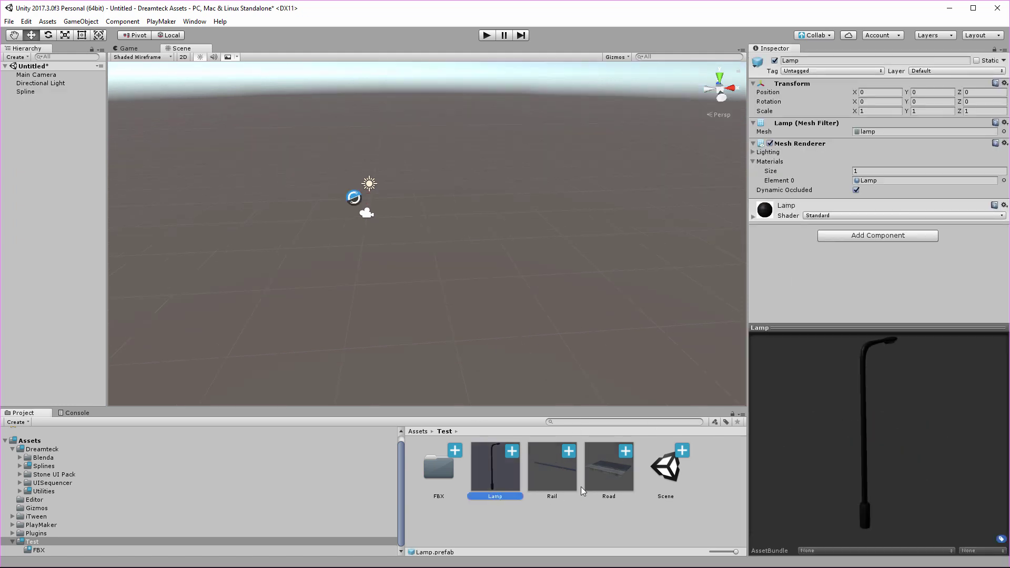
click(616, 475)
drag(843, 450, 880, 479)
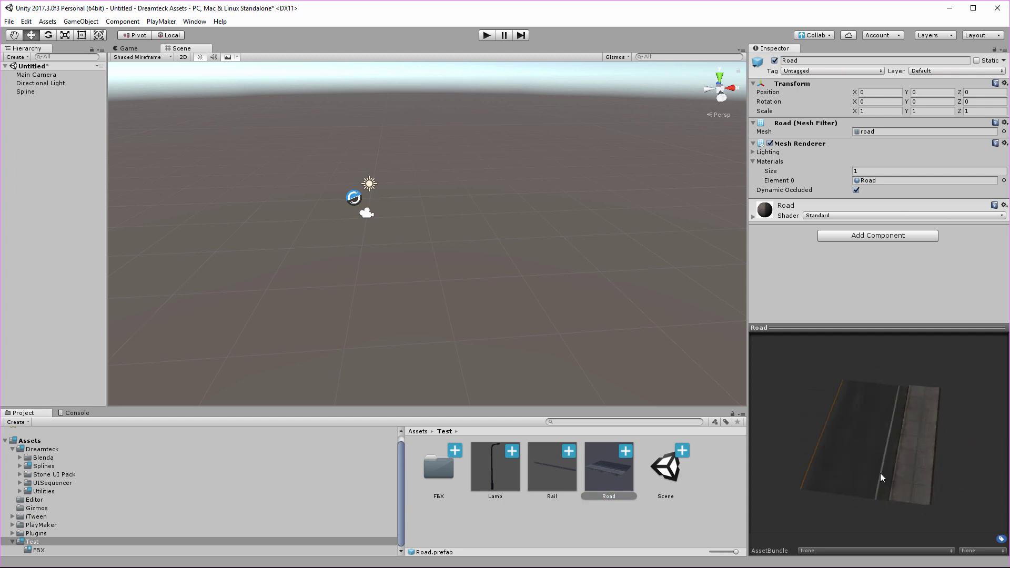
click(541, 470)
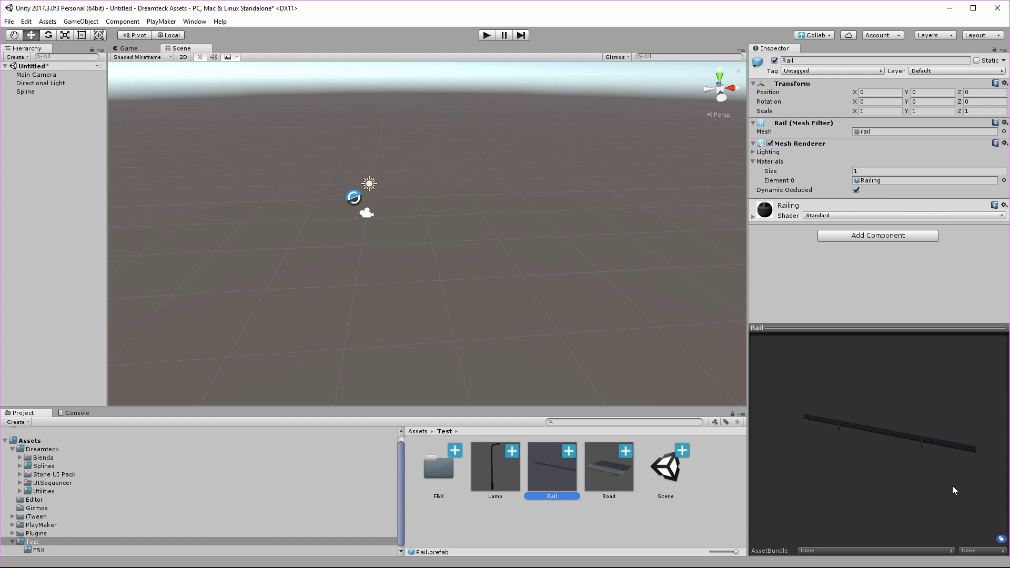
drag(952, 485, 838, 469)
click(496, 482)
Add the Road prefab as the mesh of the Spline's Road channel, replacing the renderer's default material with the Road material.
click(27, 92)
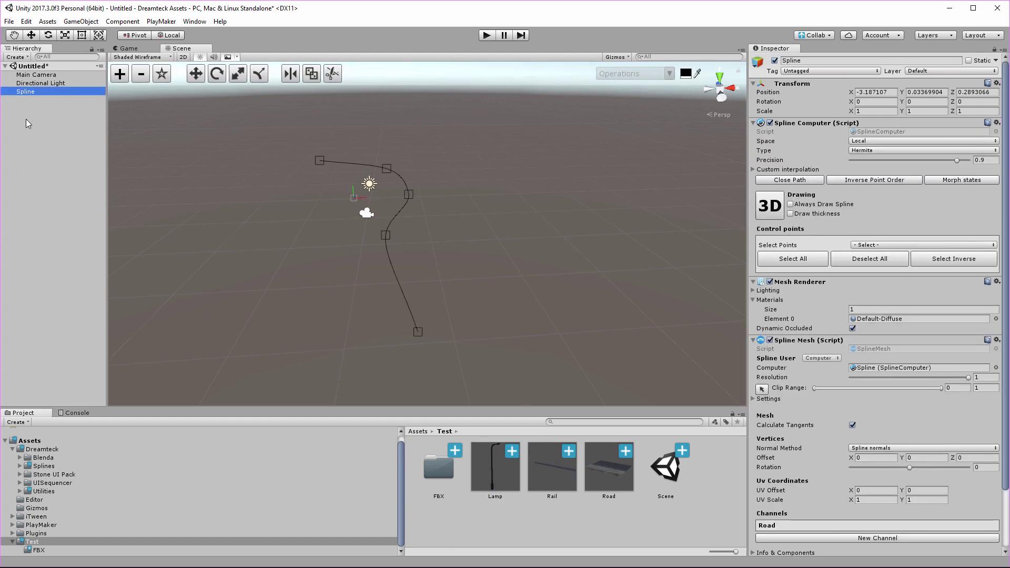
scroll(821, 440, down, 1)
scroll(822, 440, down, 2)
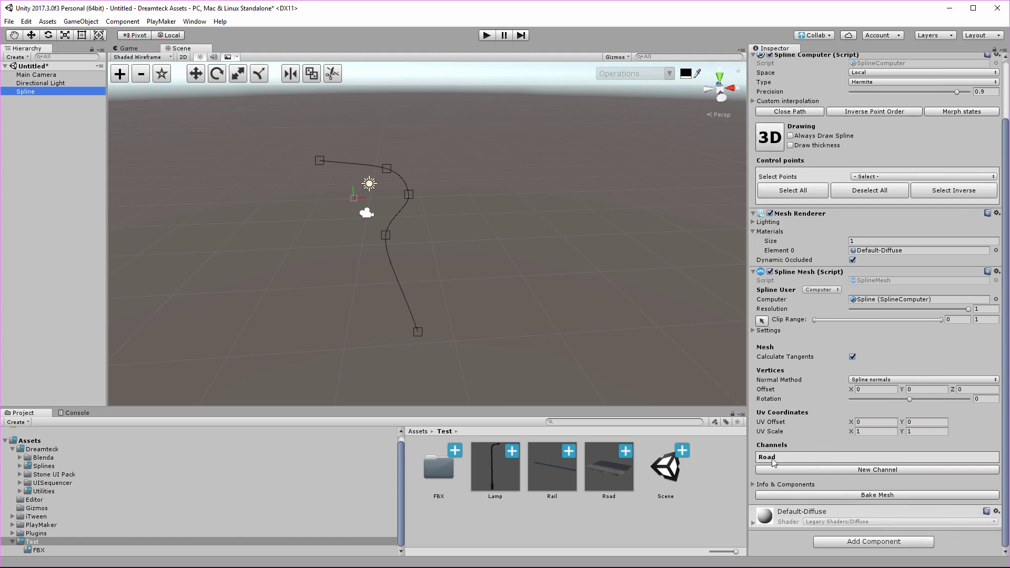
click(782, 460)
scroll(781, 459, down, 2)
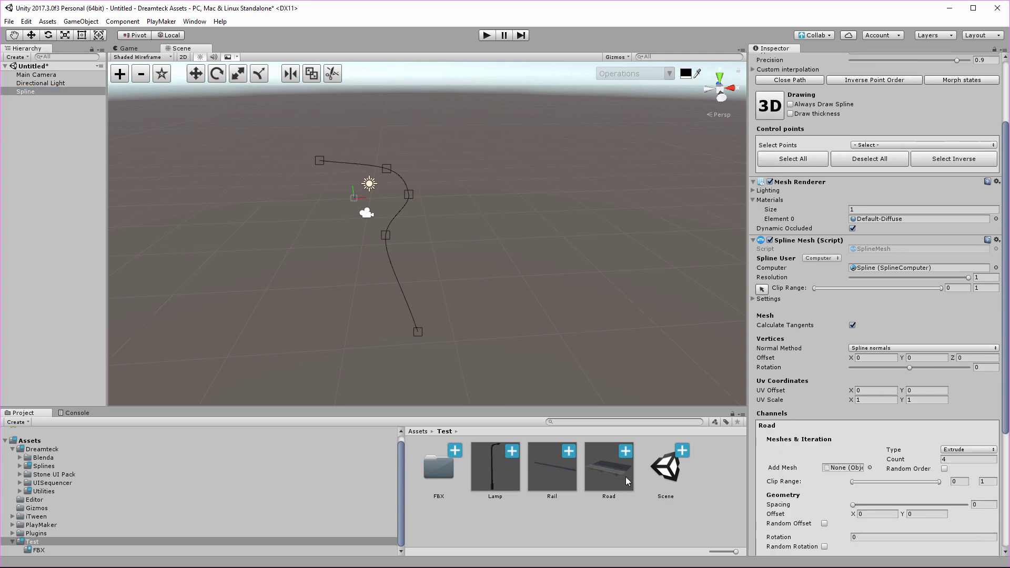
drag(847, 486, 846, 472)
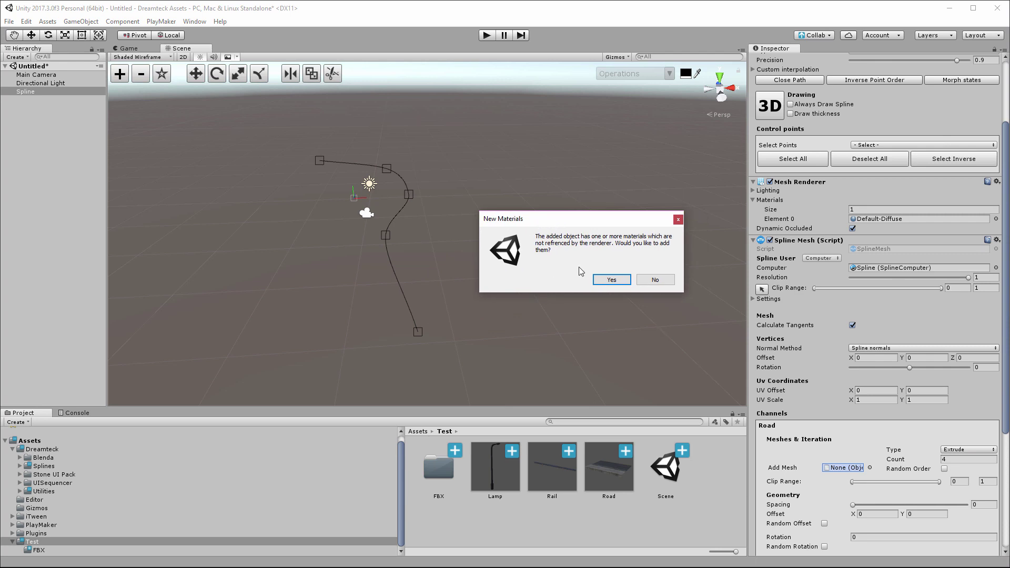
click(618, 280)
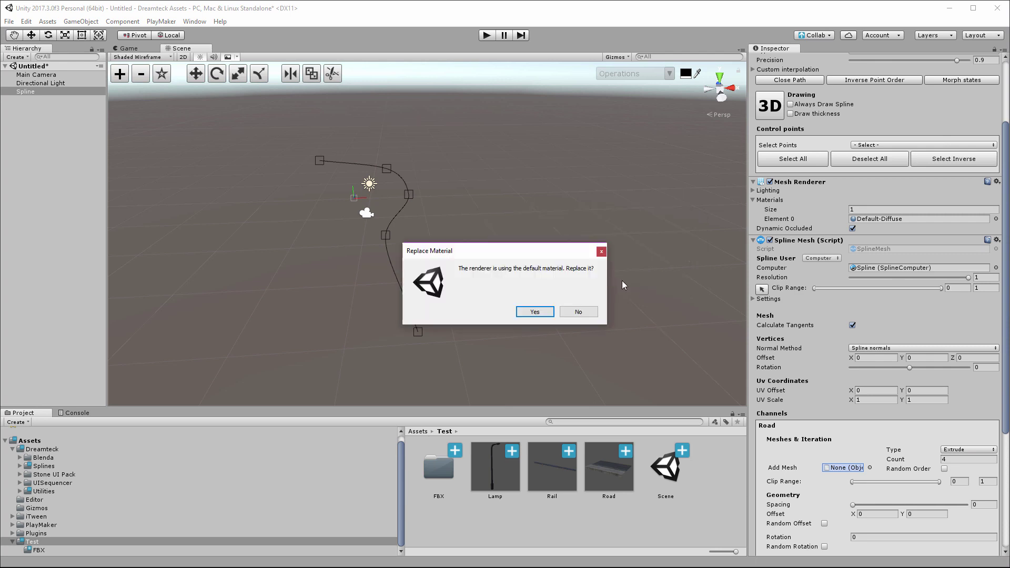
click(535, 312)
middle_drag(425, 302, 448, 331)
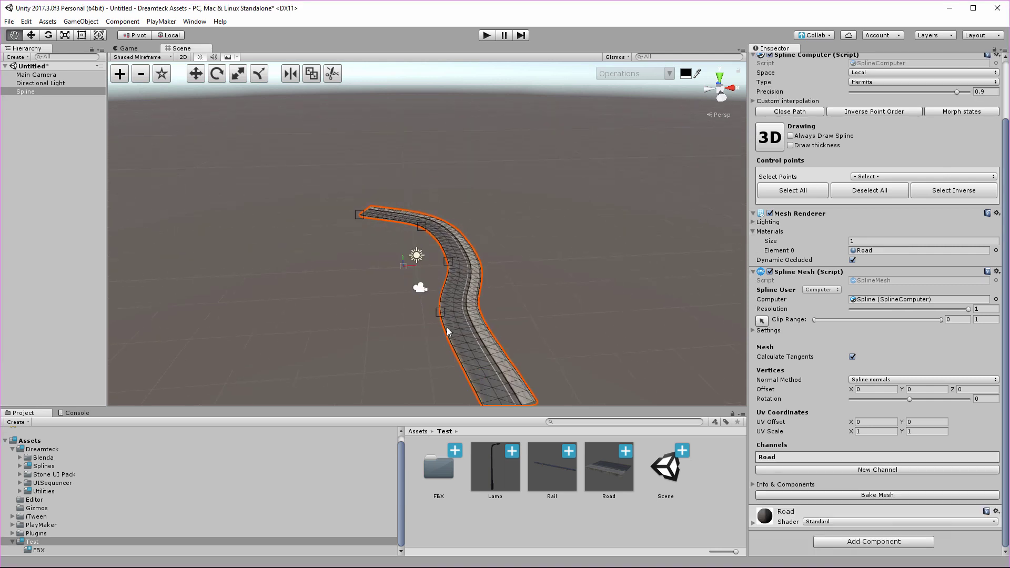
right_drag(448, 331, 537, 364)
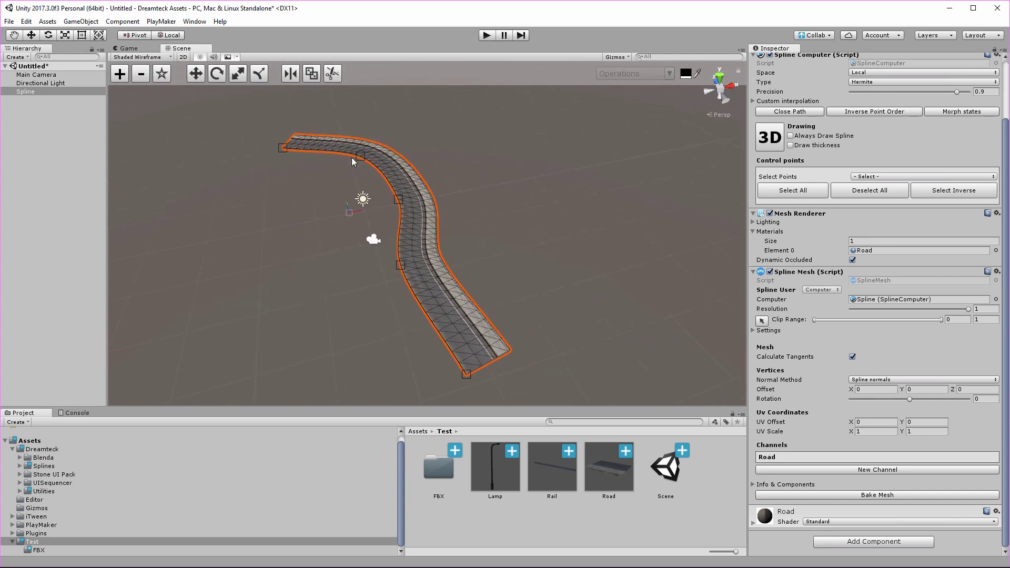
Expand the Road channel and set its mesh count to 6.
click(806, 457)
scroll(922, 465, down, 3)
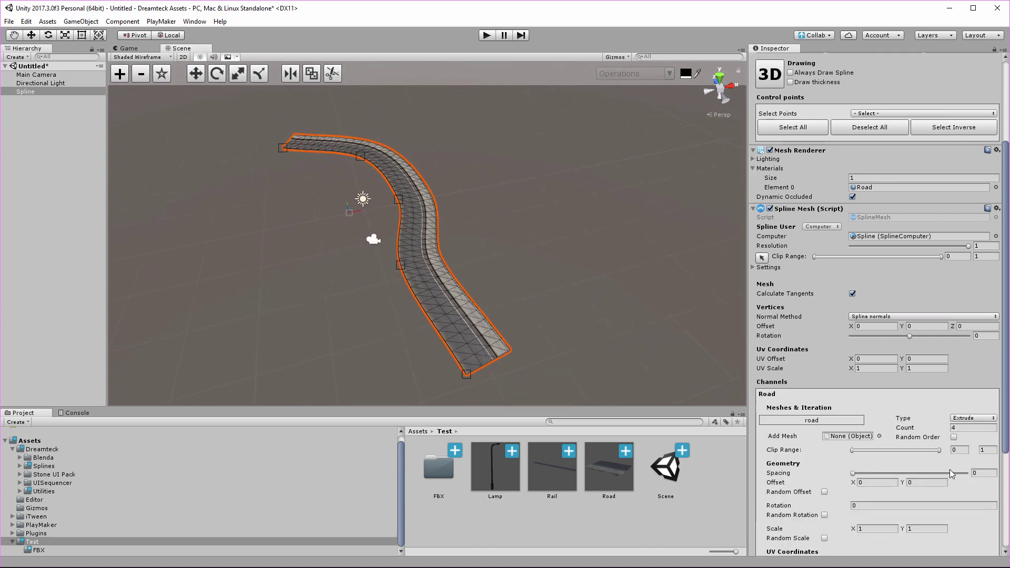
click(962, 429)
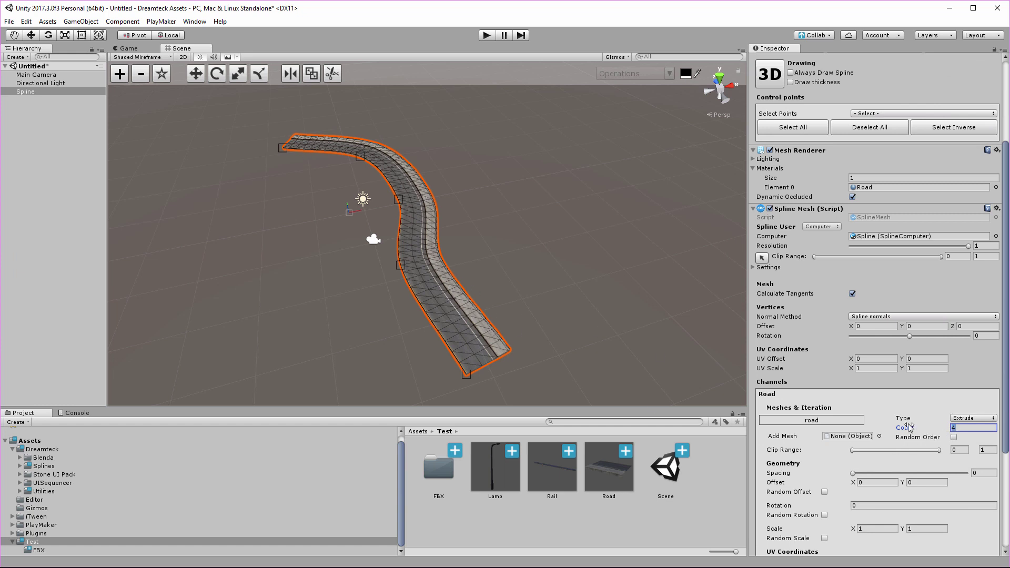
drag(913, 429, 914, 432)
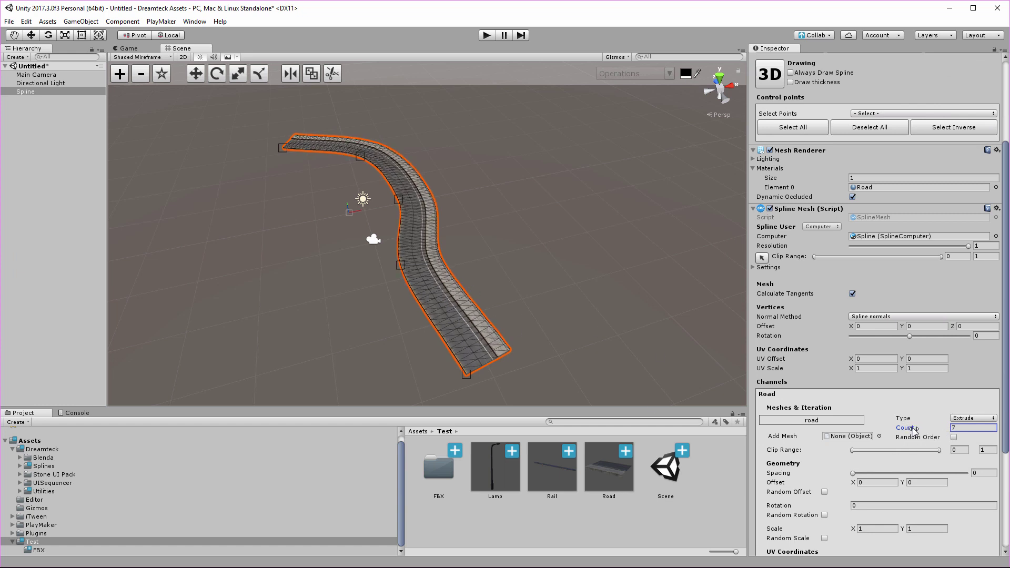
click(962, 429)
text(6)
alt+drag(605, 353, 543, 300)
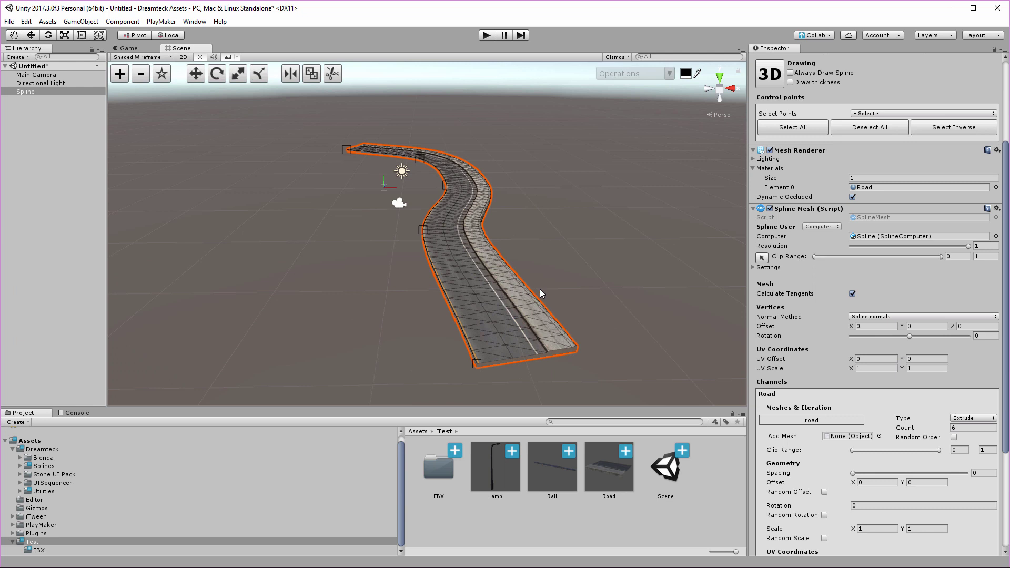
alt+drag(404, 300, 533, 320)
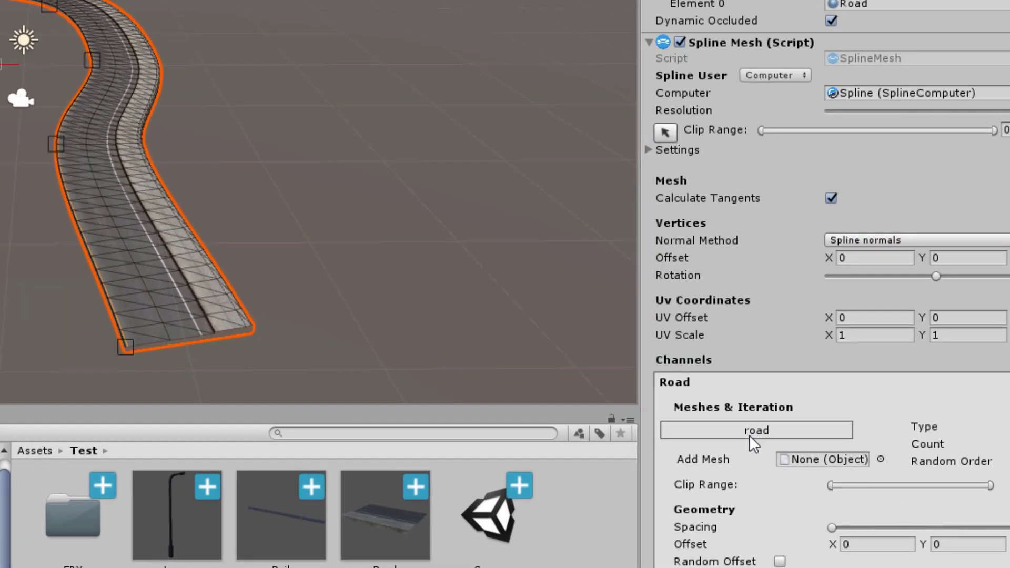
Try an X scale of 1.79 and a different X UV scale in the road mesh's configuration, restoring both to 1.
click(749, 434)
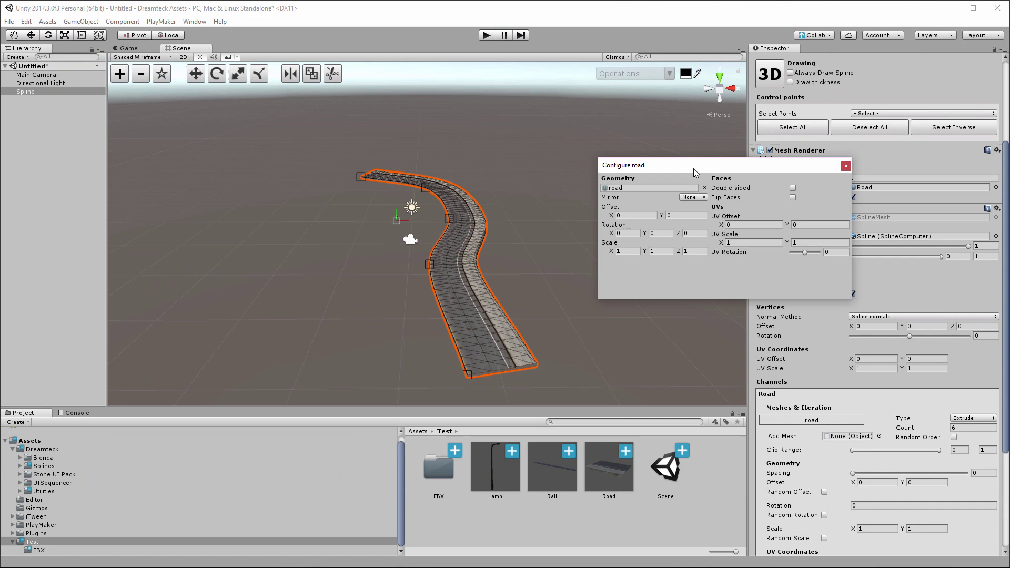
mouse_move(645, 233)
mouse_down()
mouse_move(719, 232)
mouse_move(664, 233)
mouse_up()
drag(611, 252, 641, 260)
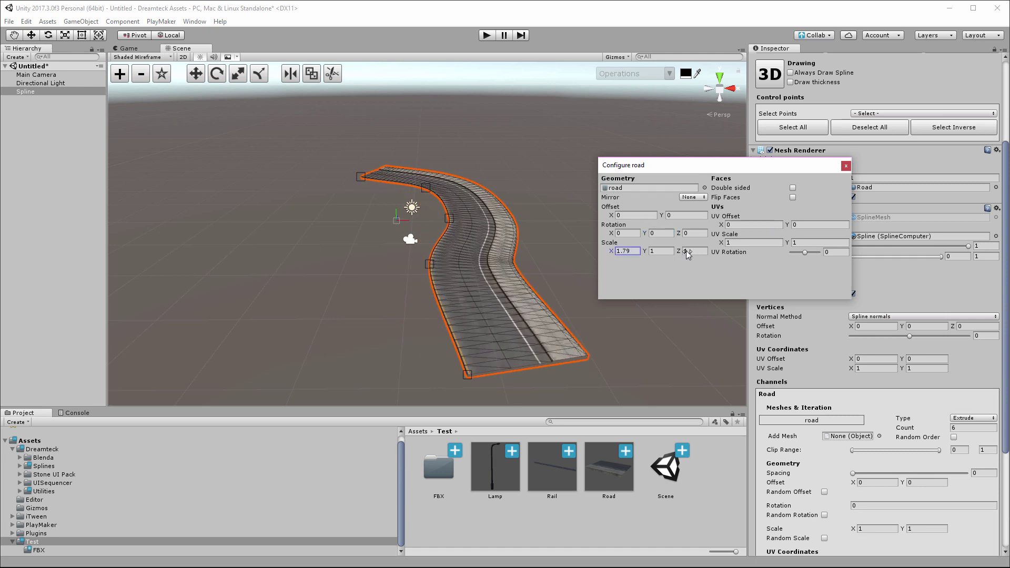
text(1)
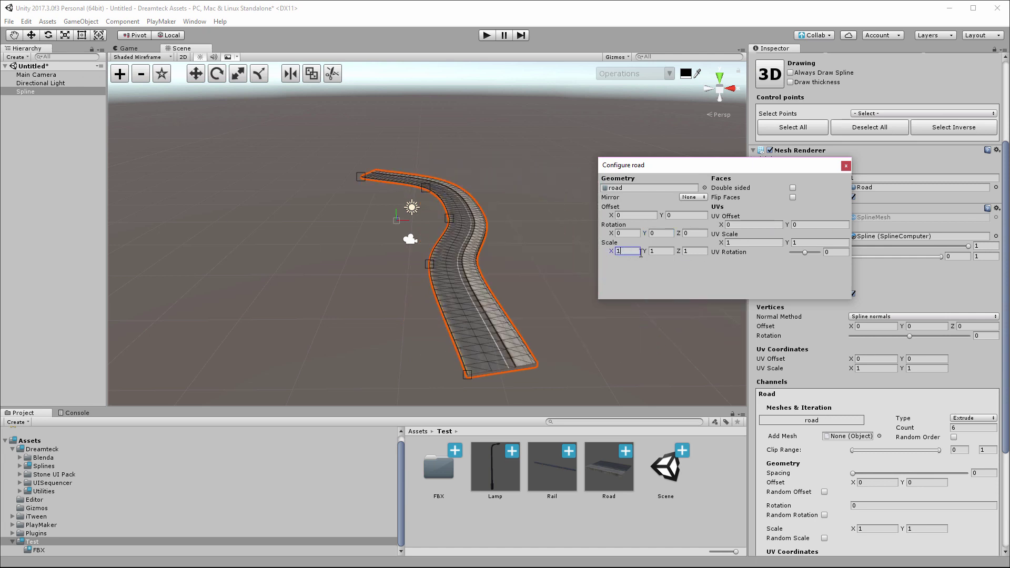
drag(720, 243, 743, 245)
text(1)
Move the spline's control point Point 2 to about X 3.825, Y -0.578, Z -17.598.
scroll(464, 258, up, 3)
right_drag(465, 251, 508, 263)
scroll(509, 288, down, 3)
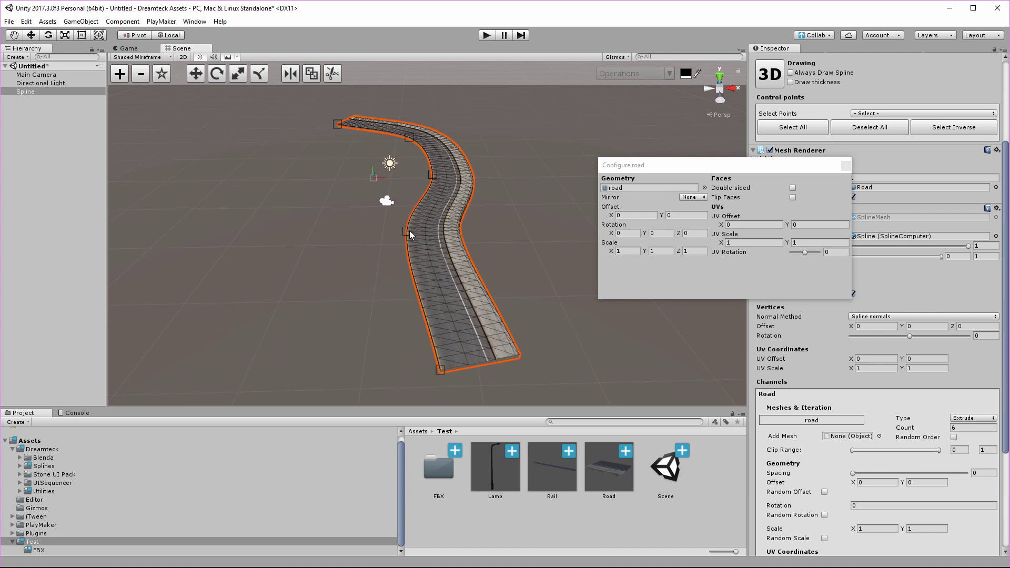
drag(408, 230, 568, 181)
Try mirroring the road mesh along X, set Mirror back to None and close its configuration.
drag(698, 166, 627, 158)
click(694, 243)
click(642, 191)
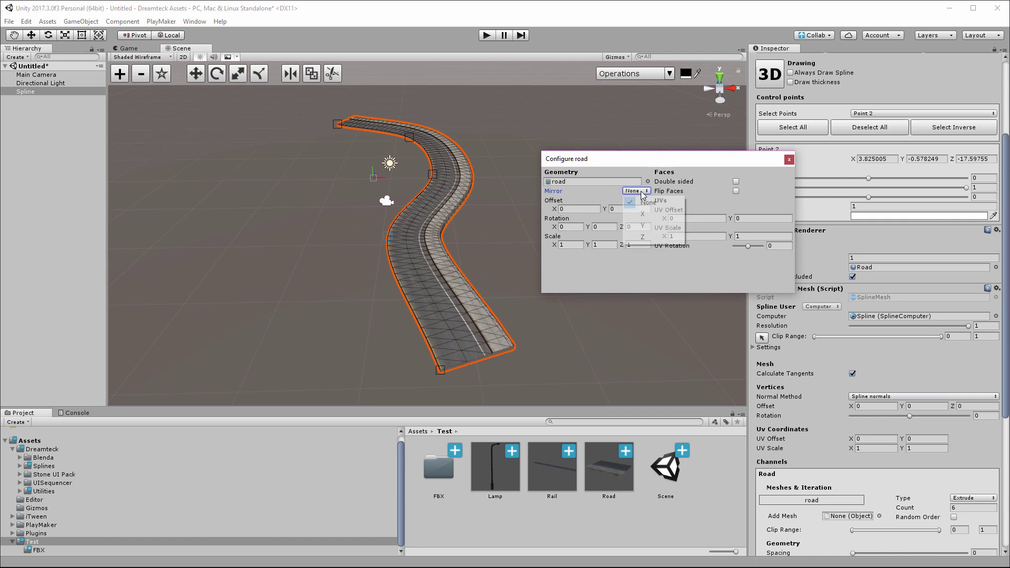
click(642, 213)
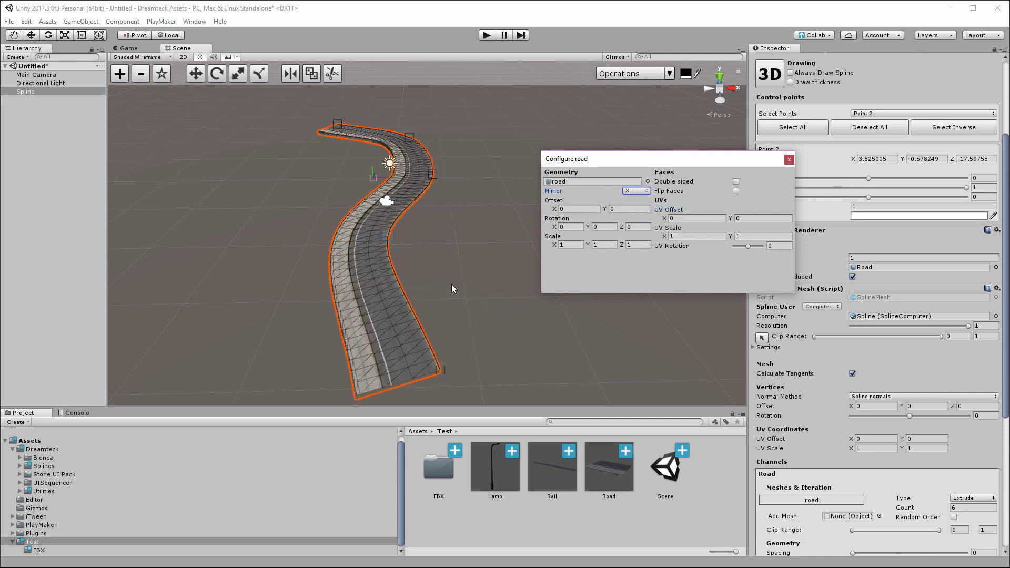
click(637, 190)
click(637, 202)
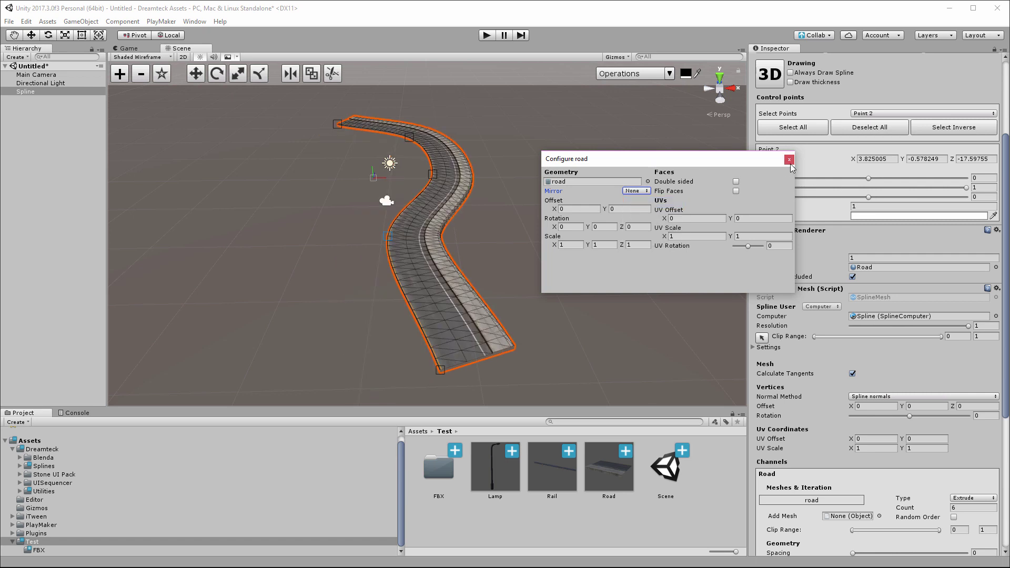
click(789, 159)
Add the Road prefab as a second mesh in the Road channel and mirror that copy along X.
scroll(850, 387, down, 5)
drag(608, 477, 842, 396)
click(827, 388)
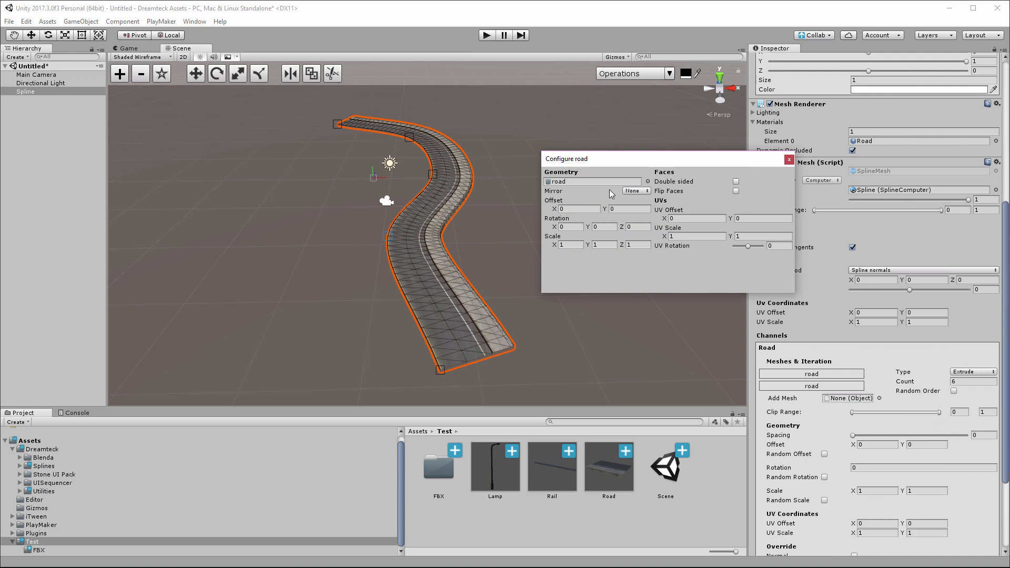
click(637, 191)
click(639, 214)
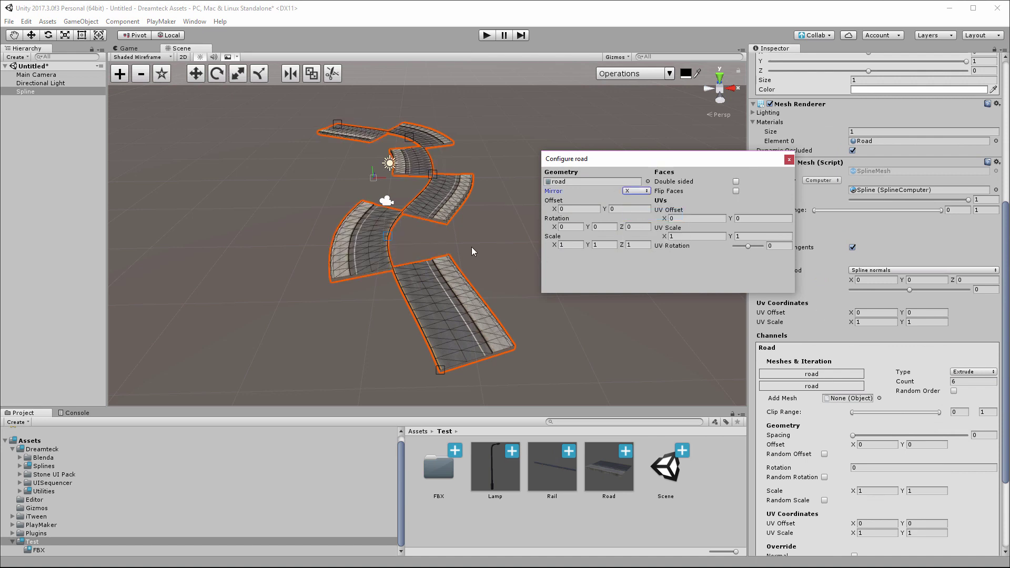
middle_drag(448, 253, 461, 282)
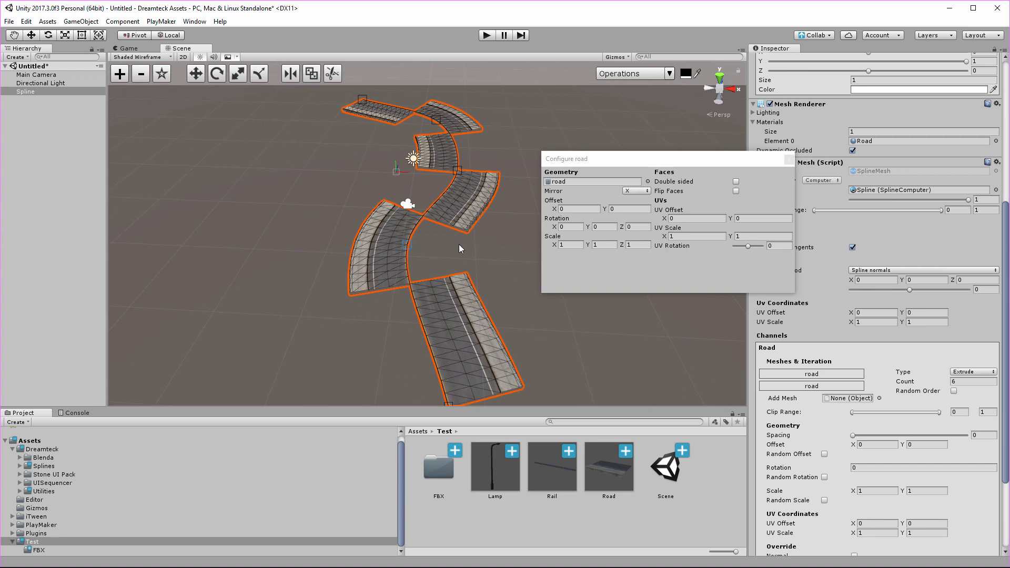
Delete the second road mesh from the Road channel.
click(410, 106)
right_click(817, 387)
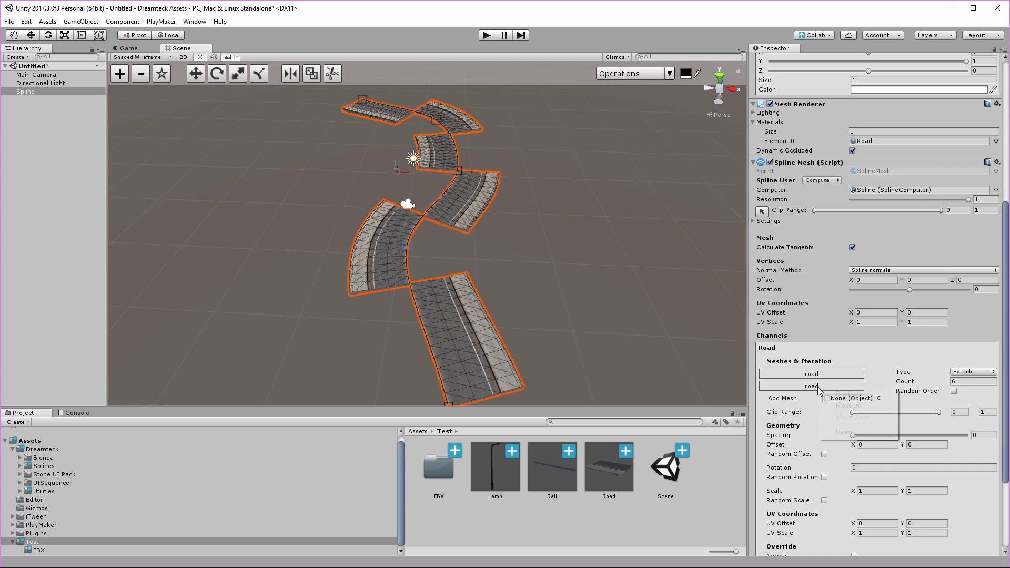
click(844, 432)
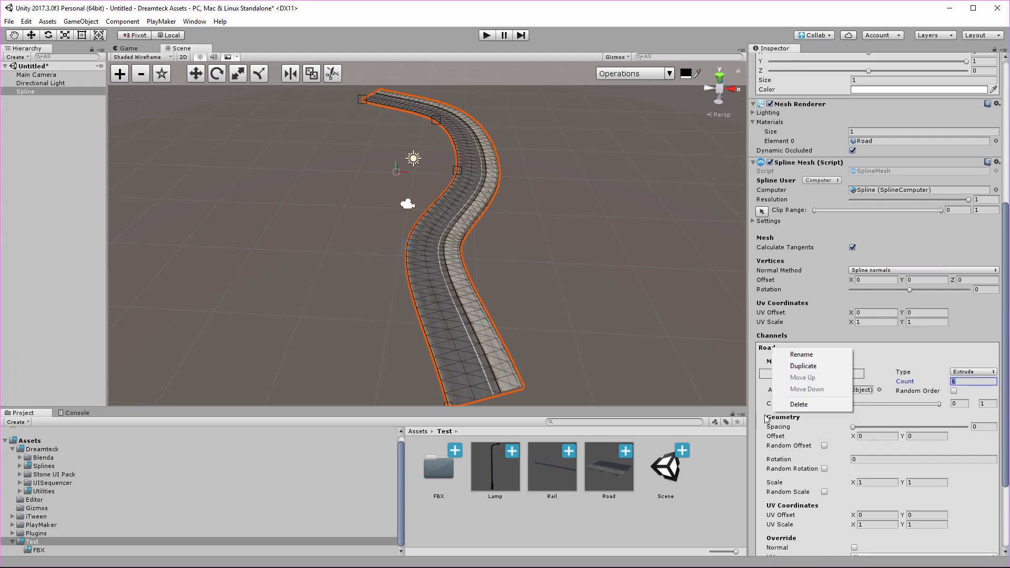
Duplicate the Road channel and expand the copy.
right_click(772, 351)
click(799, 366)
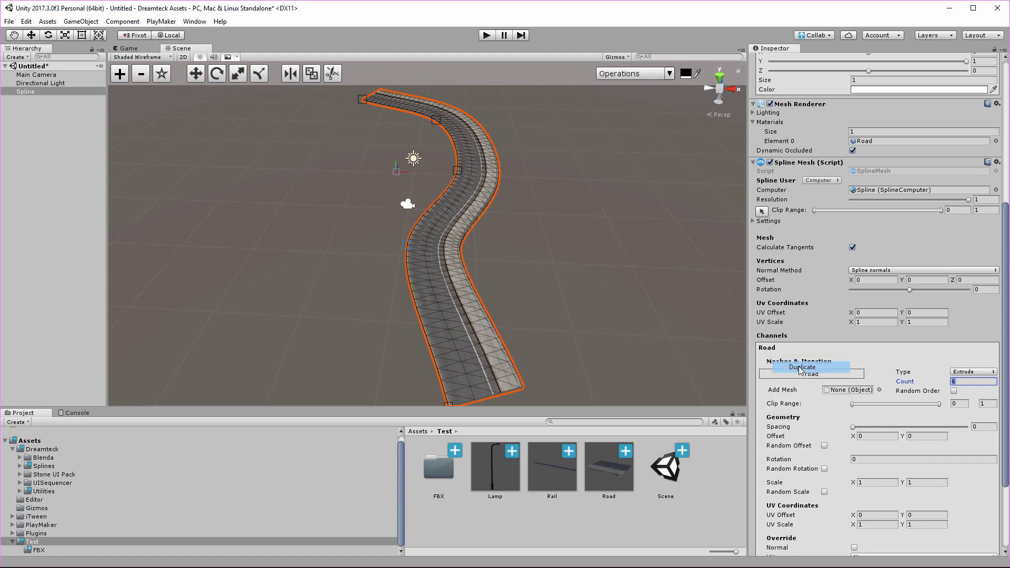
scroll(810, 429, down, 5)
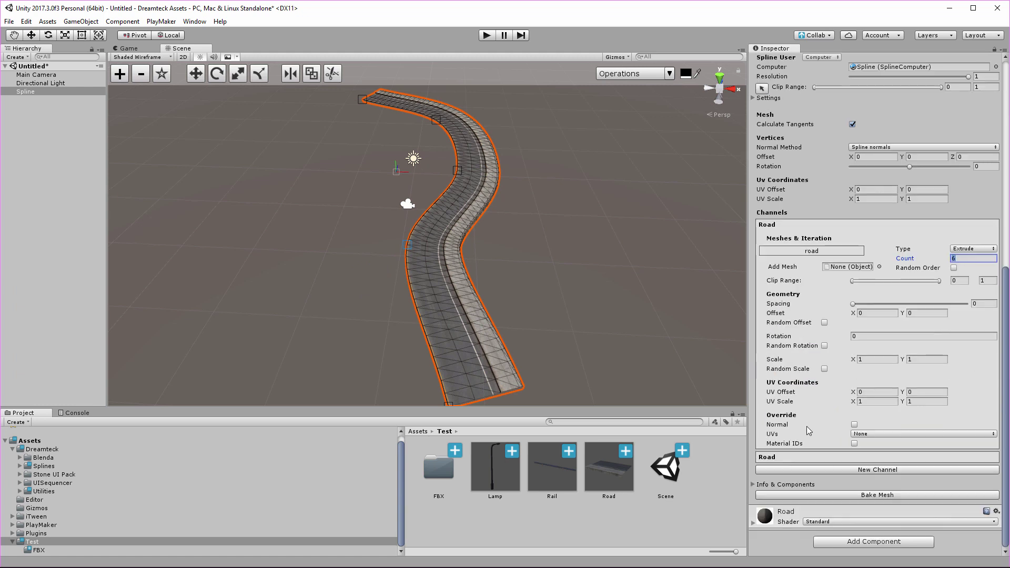
click(777, 457)
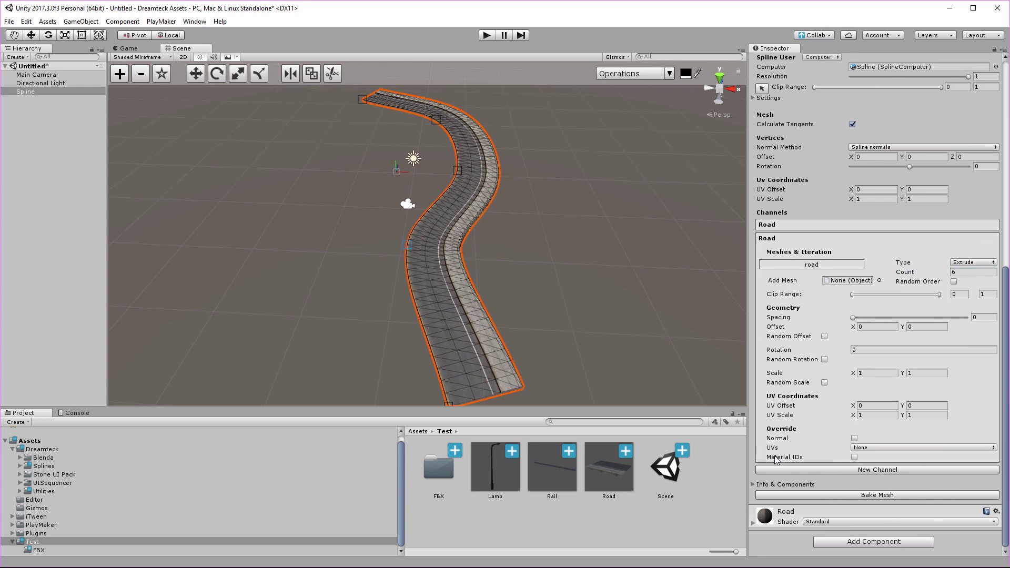
Mirror the duplicated channel's road mesh along X and collapse that channel.
click(804, 266)
click(635, 191)
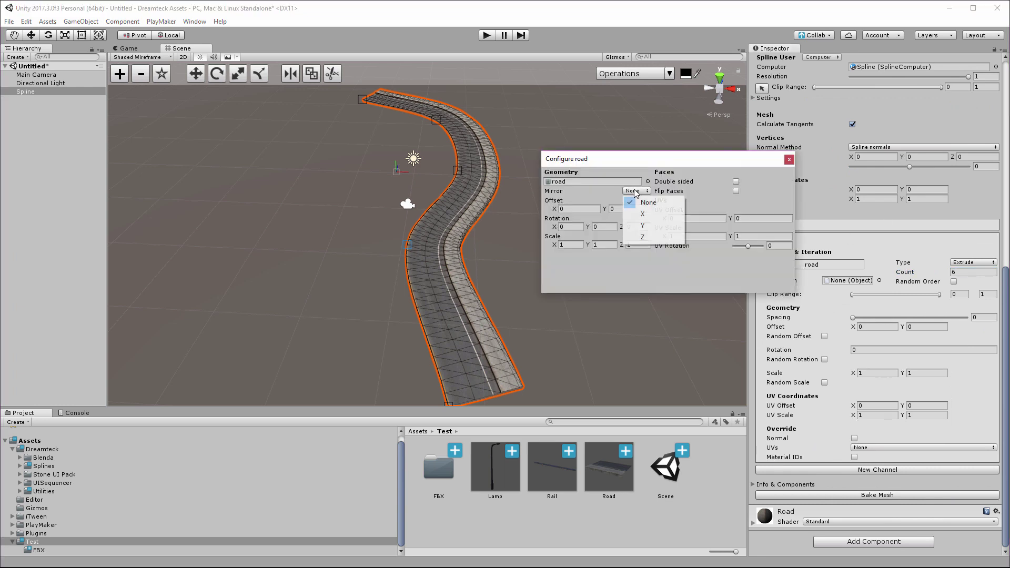
click(641, 216)
middle_drag(521, 301, 528, 248)
scroll(528, 248, up, 3)
alt+drag(528, 248, 542, 266)
middle_drag(542, 266, 526, 240)
click(814, 457)
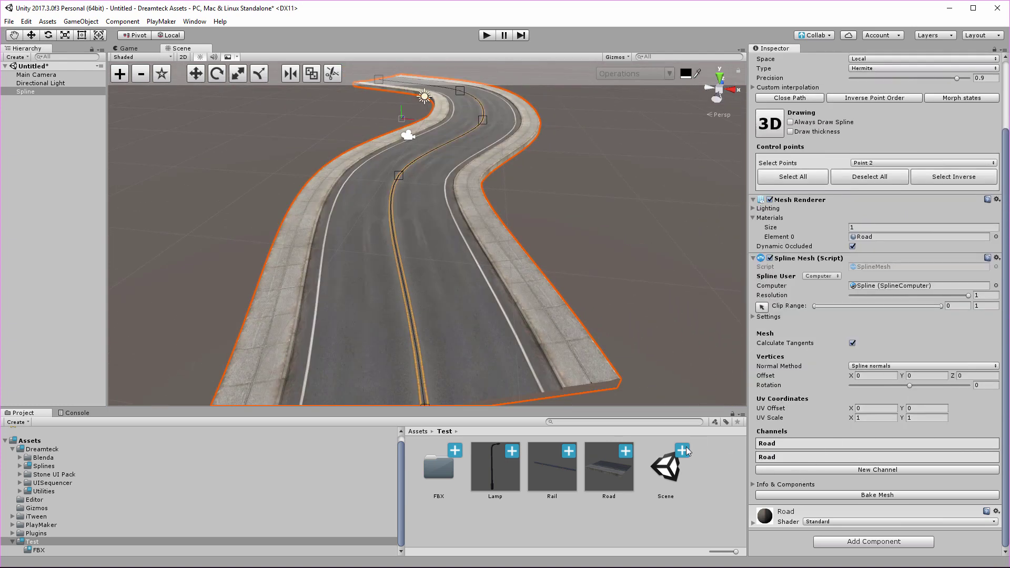
Add a third channel with the Rail prefab as its mesh, adding the Railing material to the renderer.
click(832, 471)
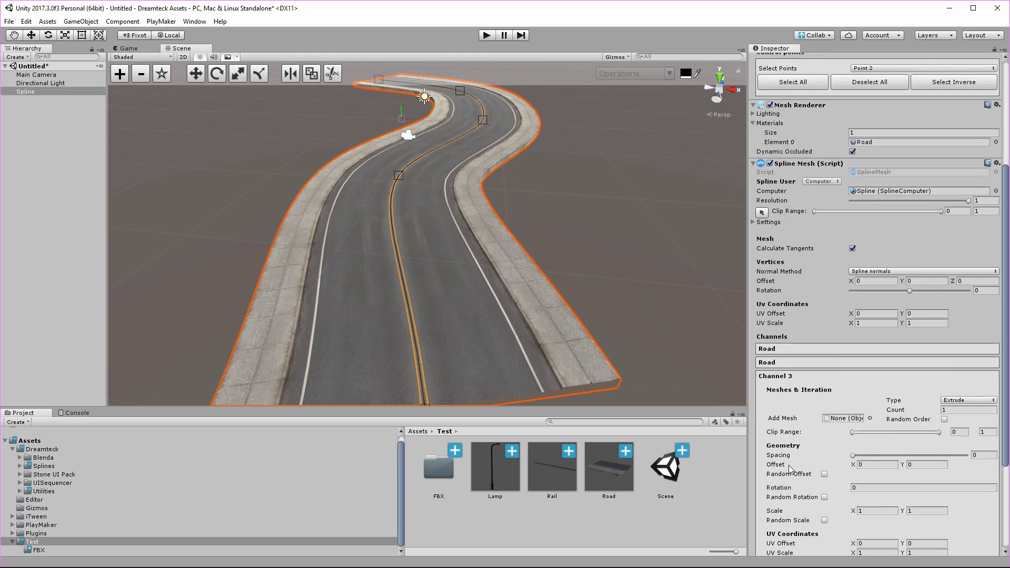
drag(564, 477, 841, 424)
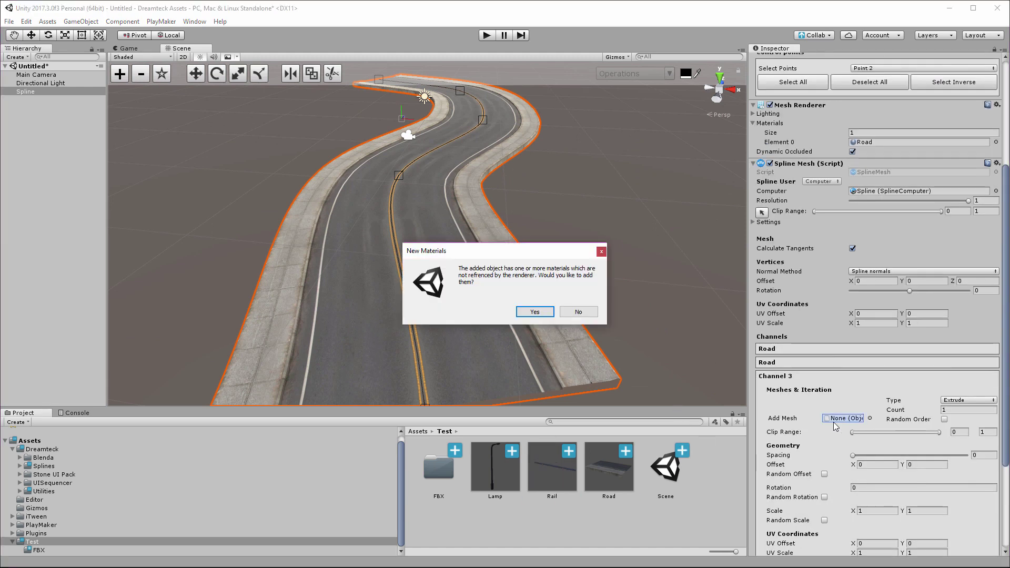
click(536, 315)
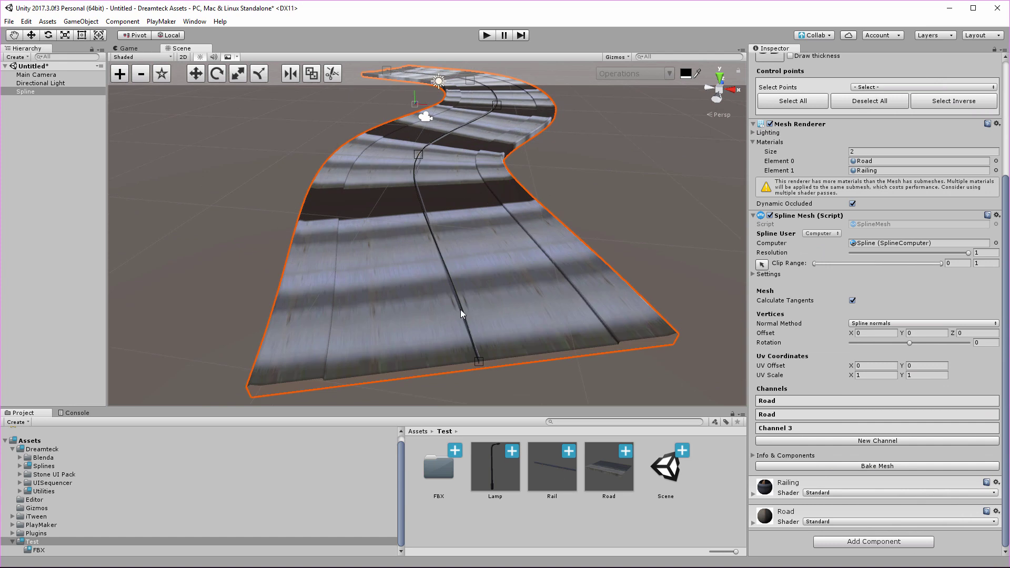
middle_drag(460, 309, 447, 302)
scroll(447, 302, up, 1)
right_drag(447, 301, 448, 264)
middle_drag(439, 269, 450, 266)
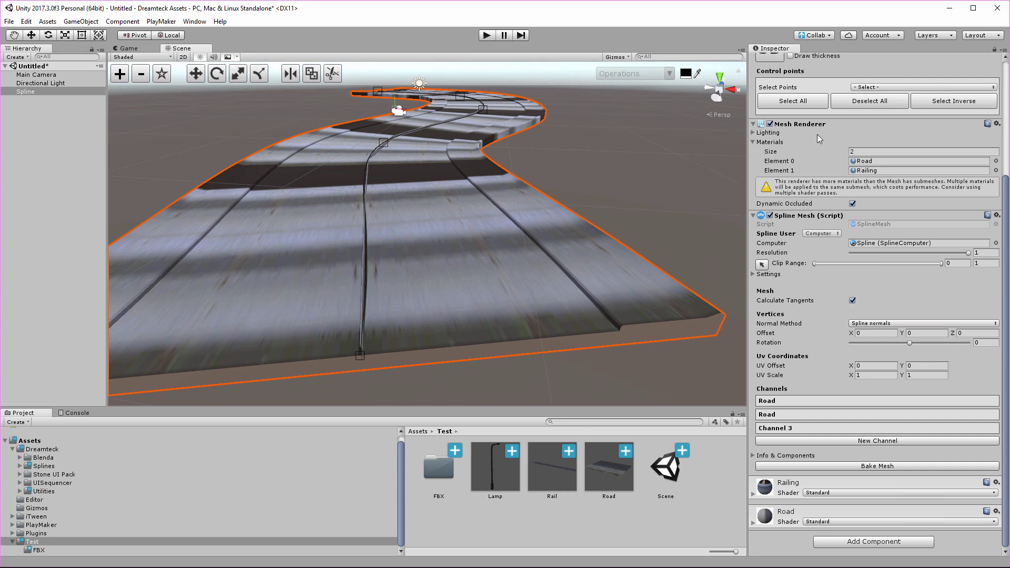
Expand Channel 3 and rename it Rail Right.
click(773, 431)
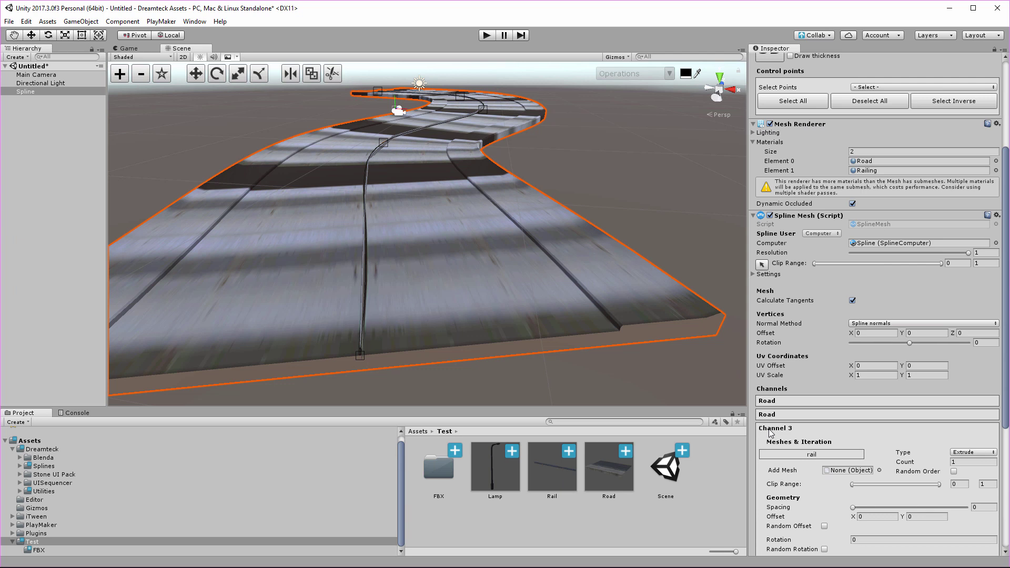
right_click(772, 431)
click(793, 435)
text(rAI)
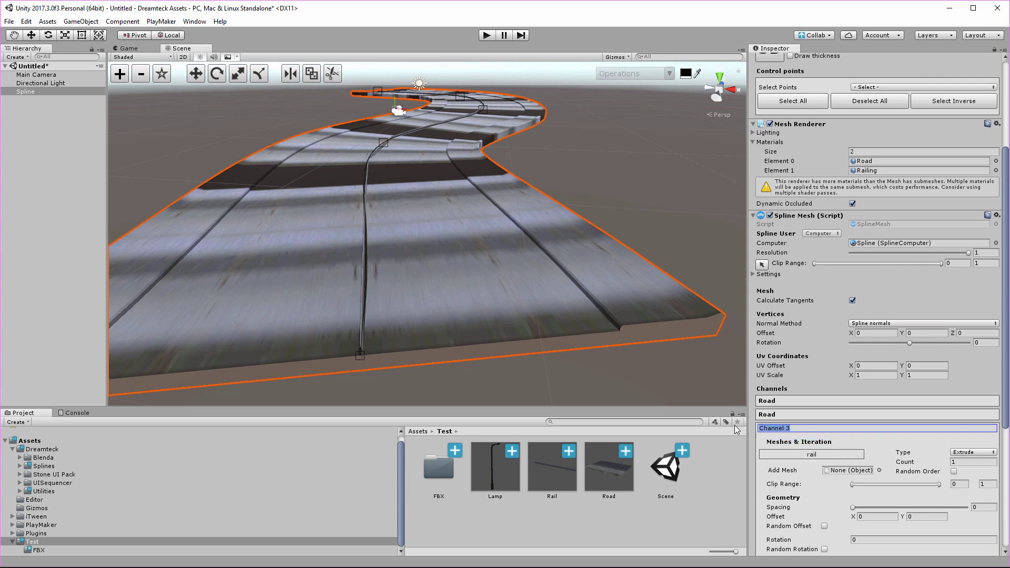
text(L)
key(BackSpace)
key(BackSpace)
key(BackSpace)
key(BackSpace)
text(Rai)
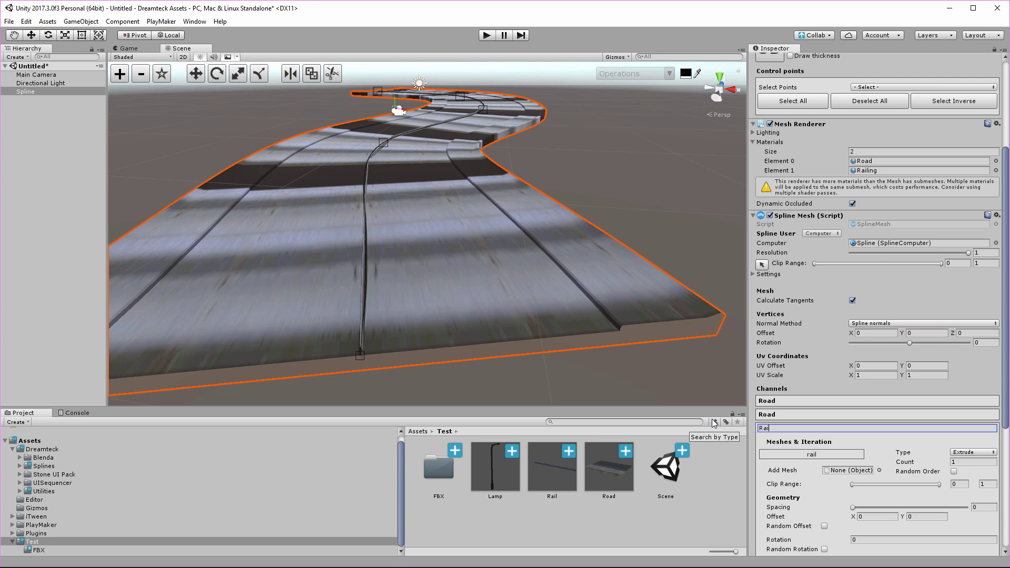
text(l Right)
key(Return)
Enable the Material IDs override for the Rail Right channel with target ID 1.
scroll(909, 449, down, 5)
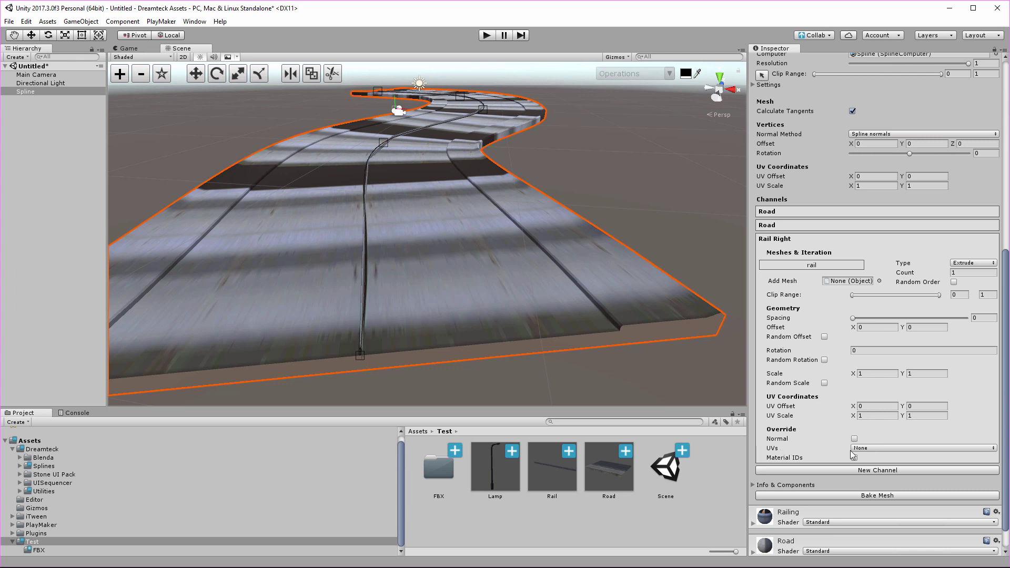
click(854, 458)
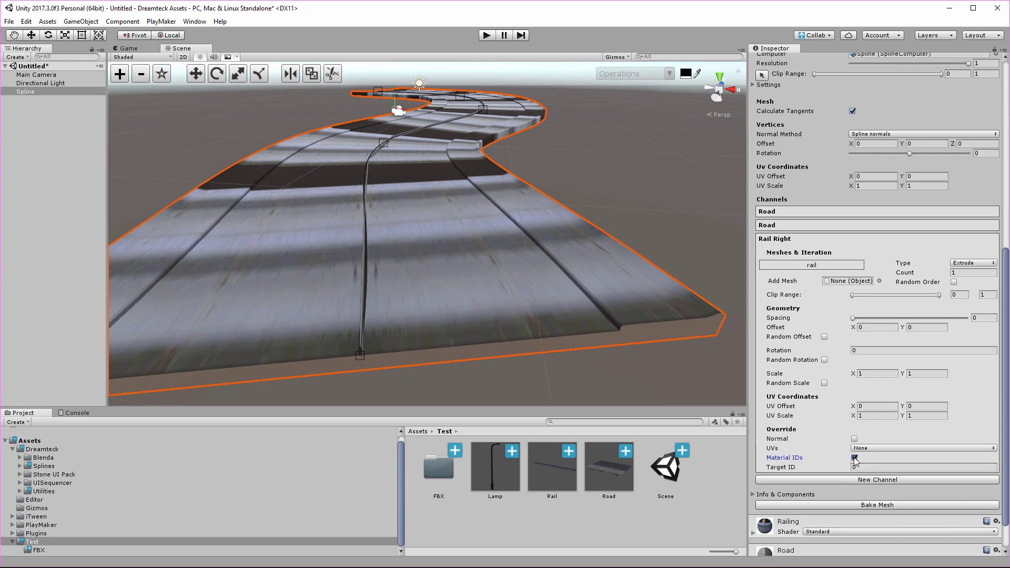
click(855, 459)
click(854, 458)
click(866, 468)
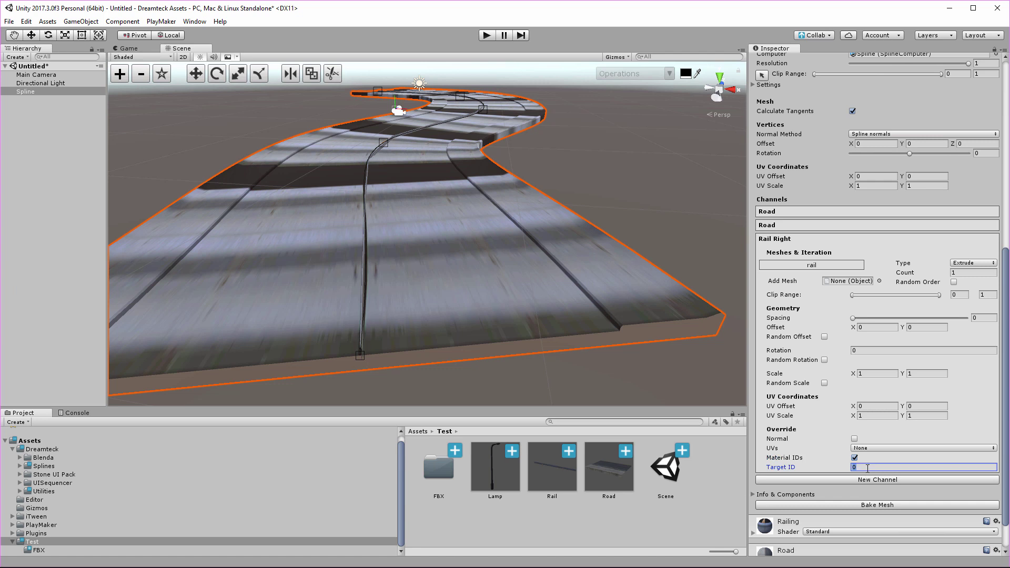
text(1)
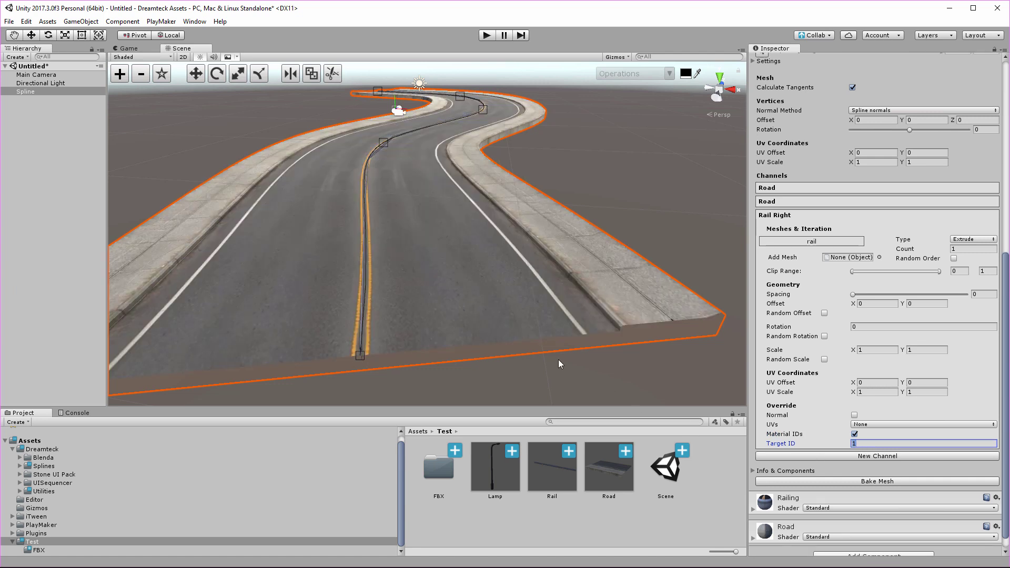
scroll(560, 363, up, 6)
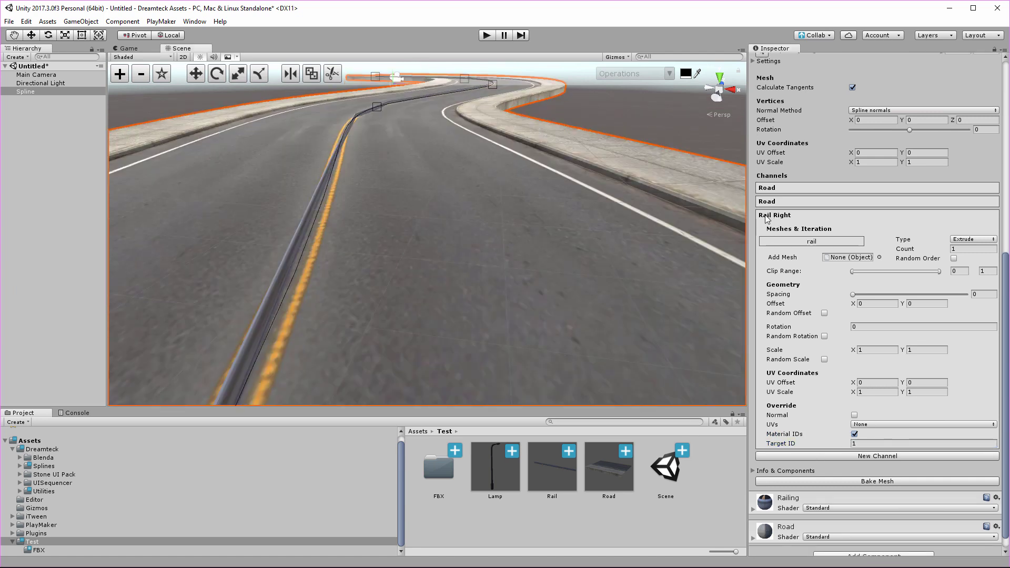
middle_drag(310, 236, 449, 259)
scroll(920, 213, up, 1)
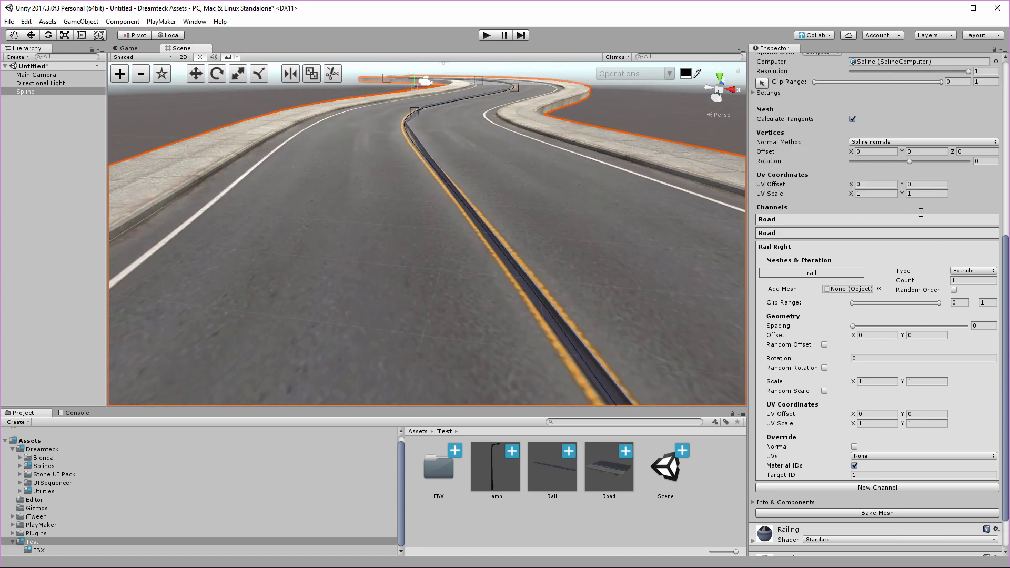
Set the Rail Right channel's mesh count to 6.
scroll(920, 212, up, 6)
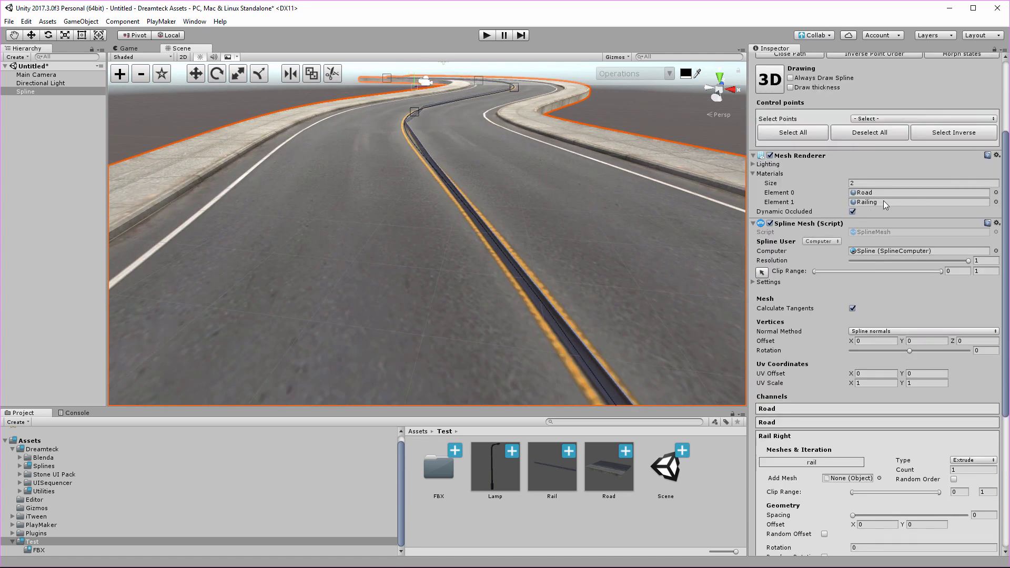
scroll(916, 316, down, 1)
click(953, 448)
click(952, 448)
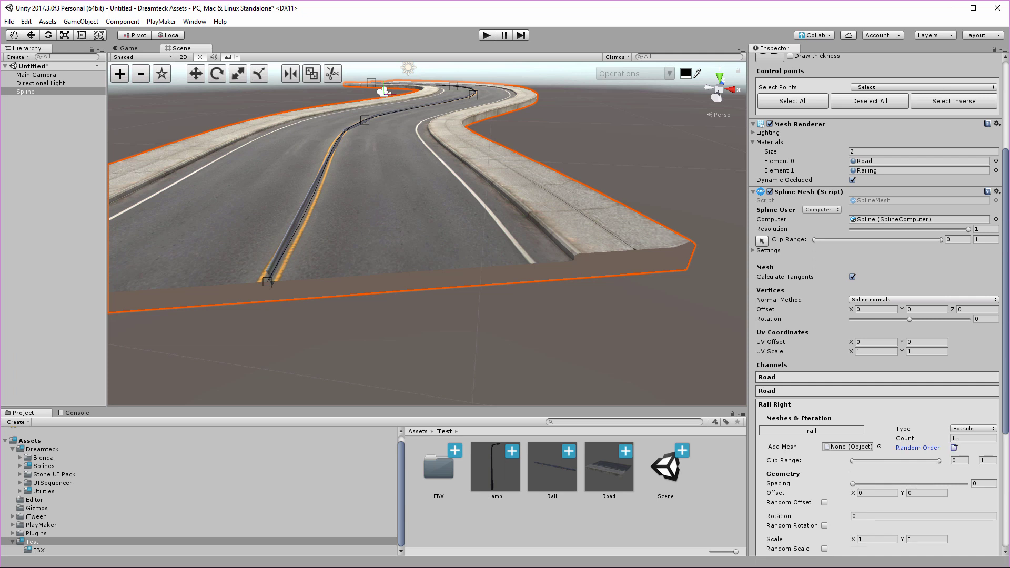
click(973, 438)
text(6)
key(Return)
scroll(894, 447, down, 1)
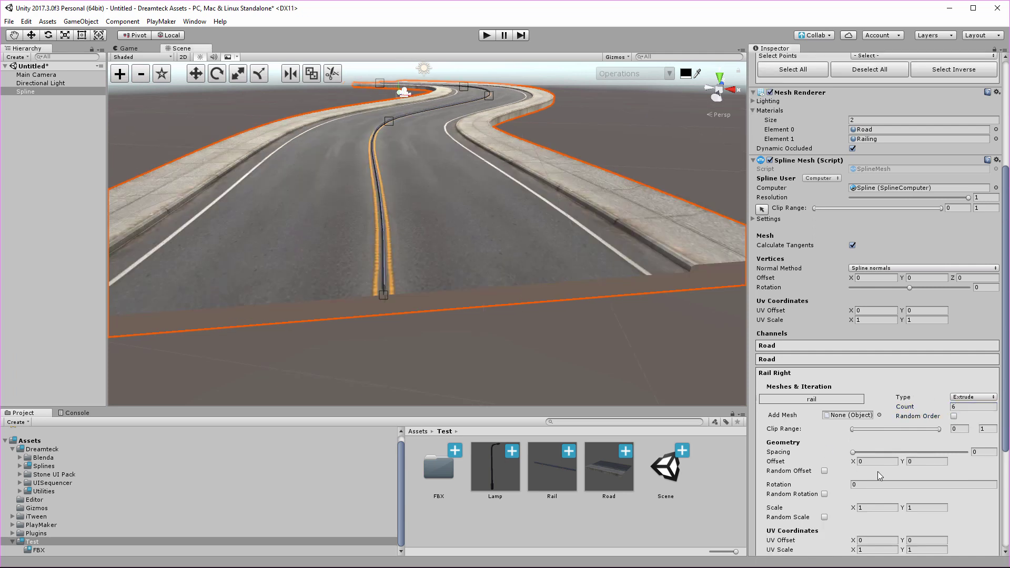
Open the rail mesh's configuration, examine its own offset settings, and close it.
click(973, 406)
click(780, 398)
drag(620, 165, 633, 163)
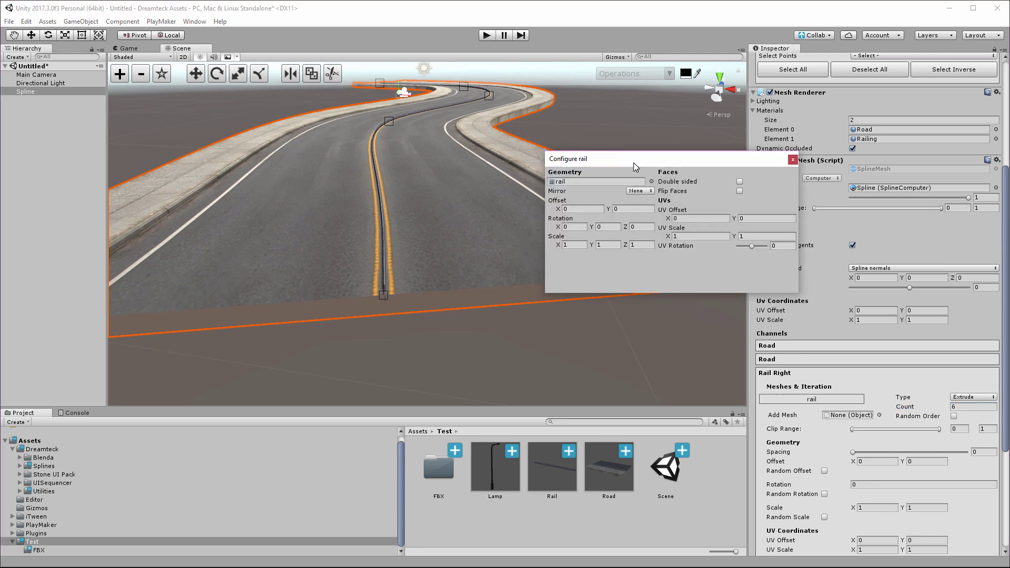
drag(562, 214, 589, 215)
click(793, 159)
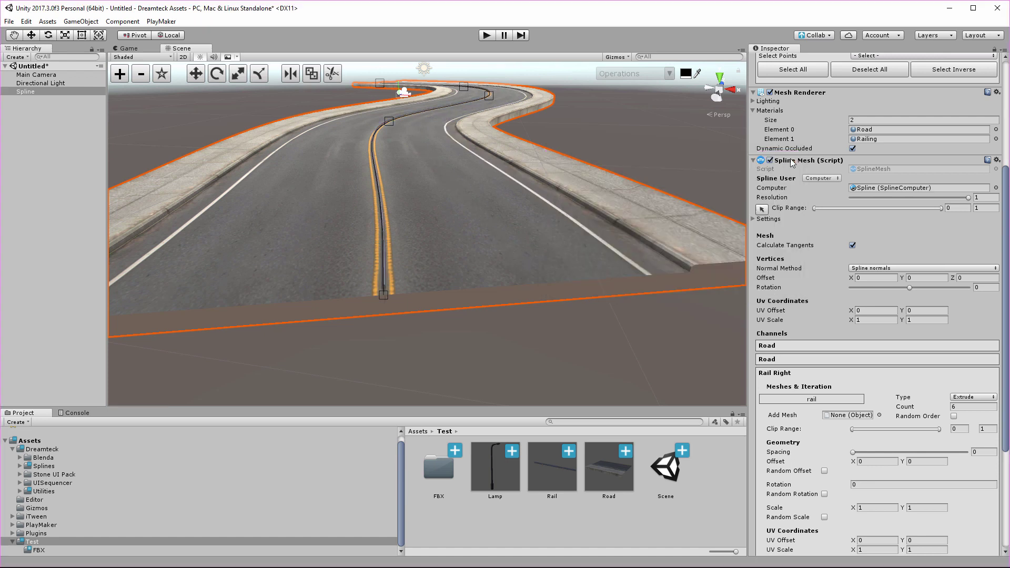
Offset the Rail Right channel to about X 7.12 and Y 0.54, standing the rail on the outer edge of the sidewalk.
scroll(815, 367, down, 3)
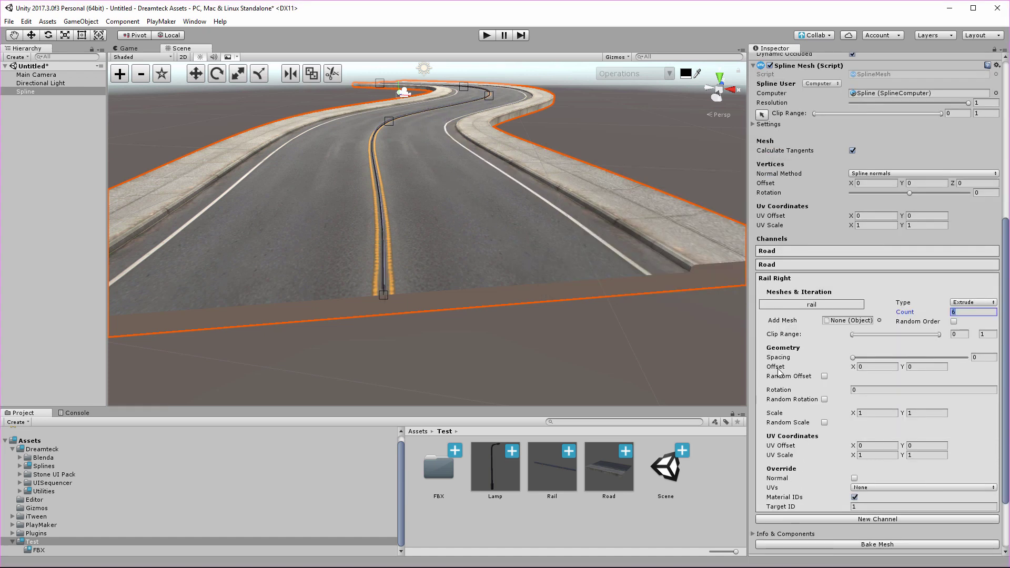
alt+drag(613, 310, 452, 287)
middle_drag(453, 287, 572, 309)
click(854, 366)
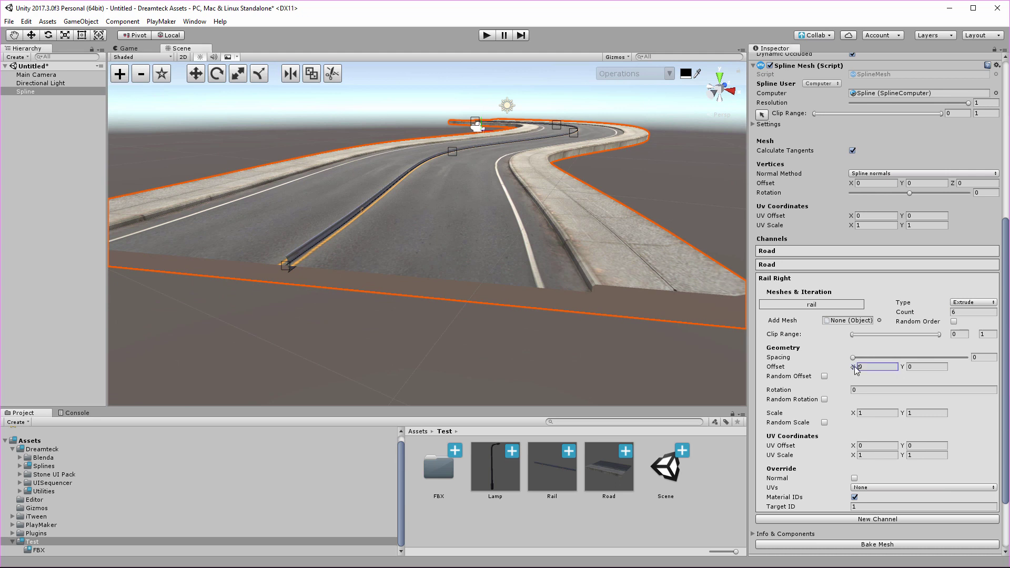
drag(856, 371, 977, 370)
alt+drag(610, 308, 561, 276)
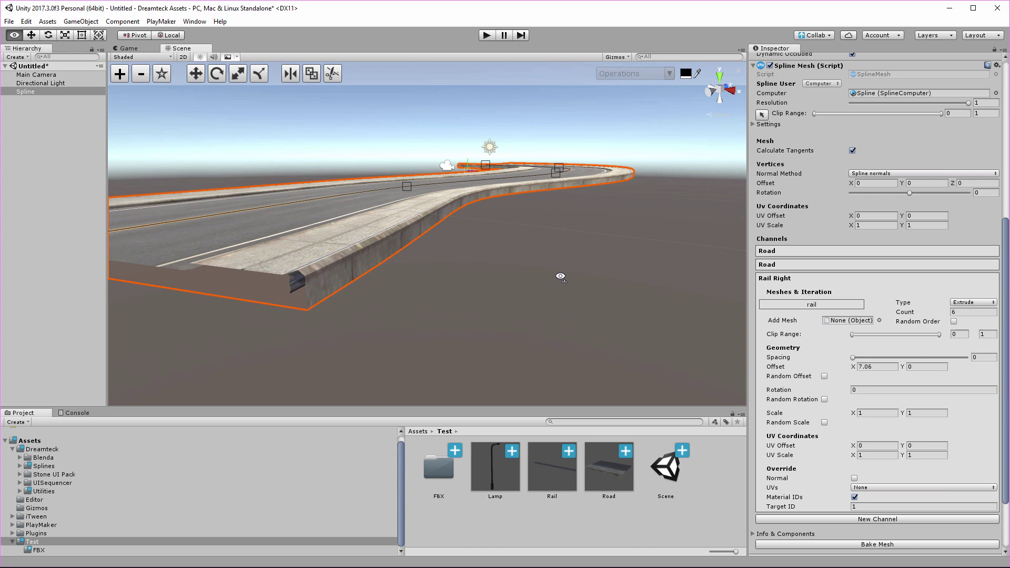
key(w)
right_drag(560, 277, 528, 262)
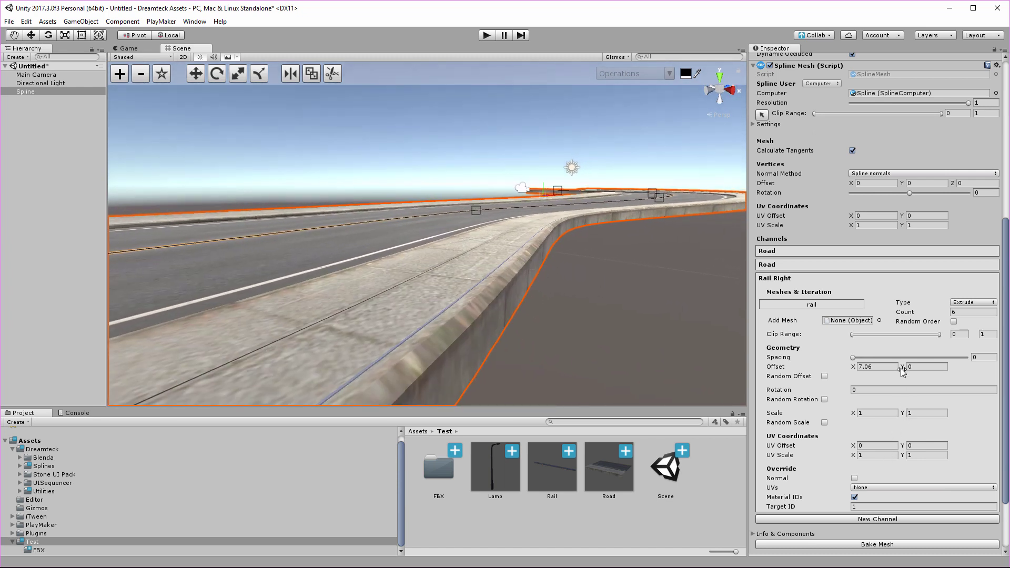
drag(902, 366, 856, 367)
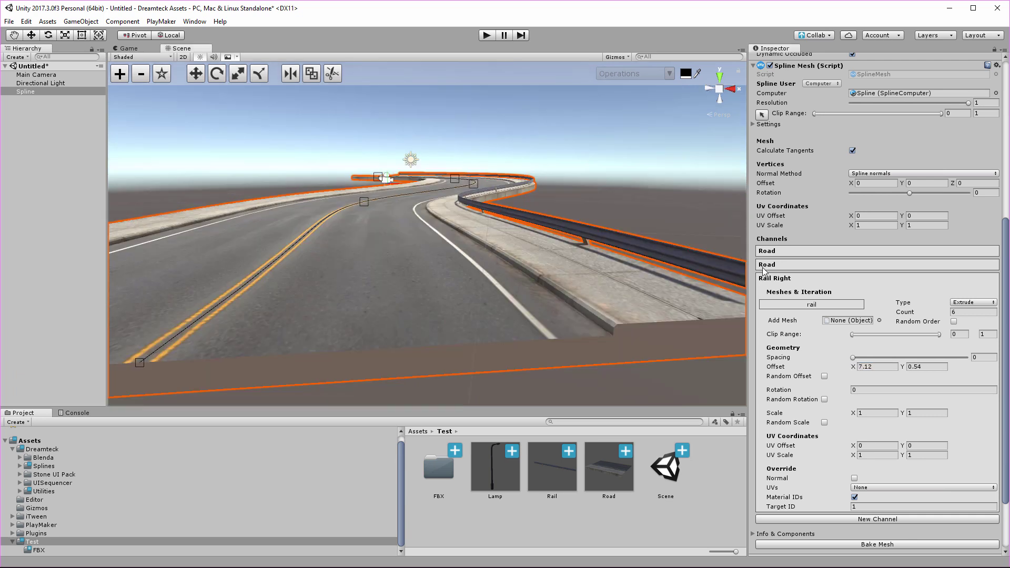
Duplicate the Rail Right channel and rename the copy Rail Left.
right_click(774, 283)
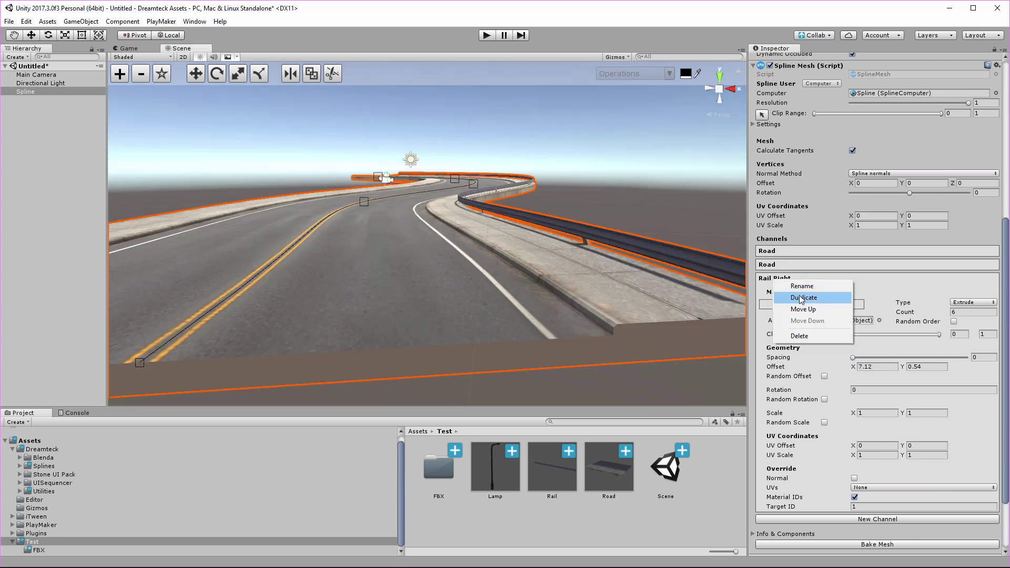
click(805, 296)
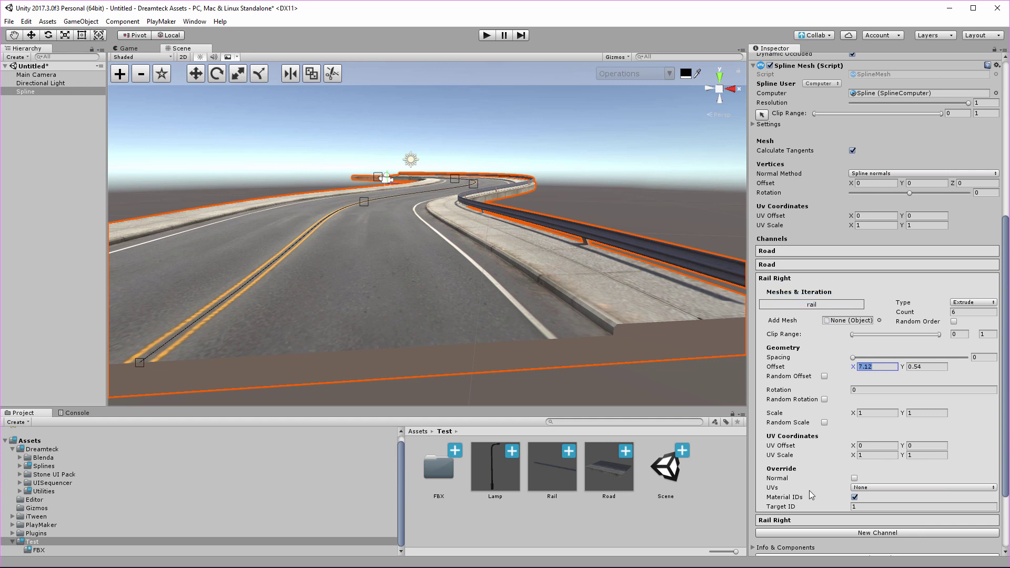
click(786, 520)
right_click(782, 296)
click(797, 297)
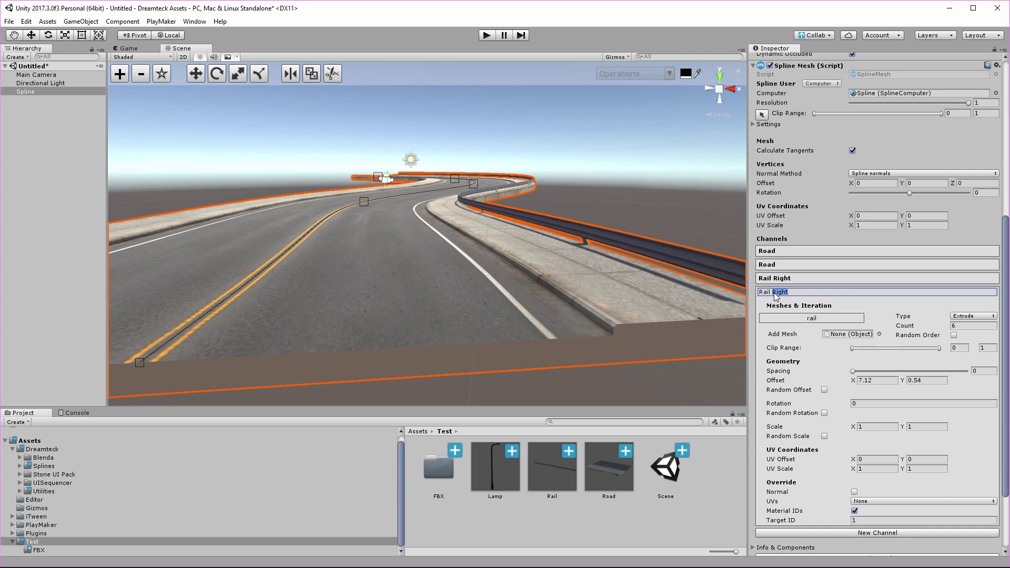
key(Return)
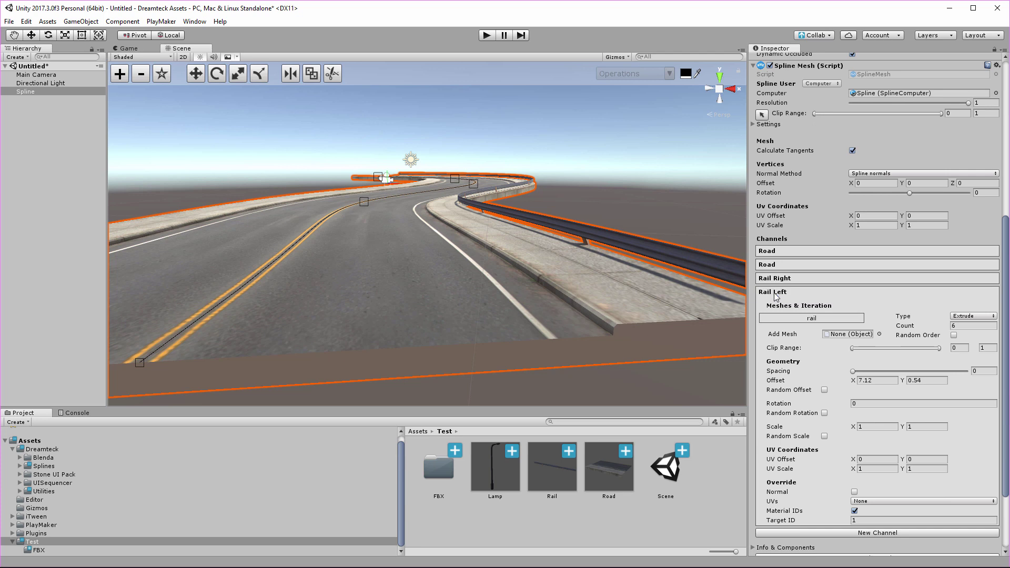
Mirror the Rail Left channel's rail mesh along X and close its configuration.
click(812, 319)
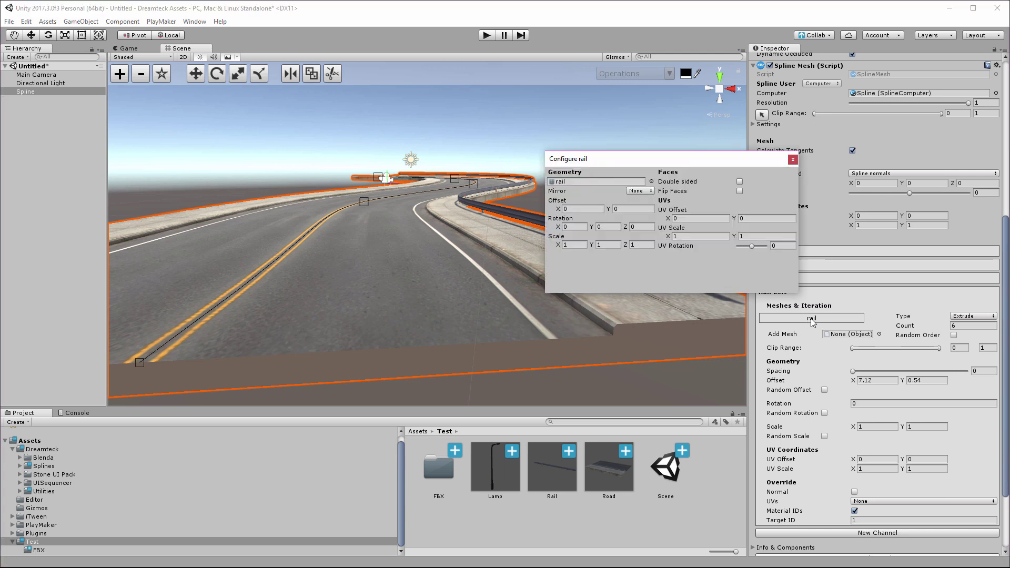
click(640, 192)
click(646, 213)
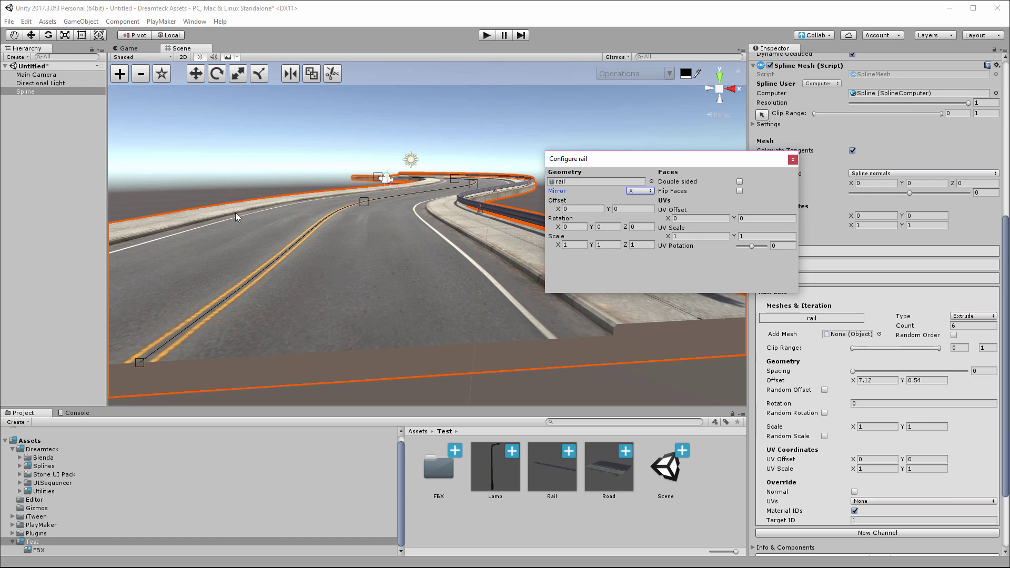
click(792, 160)
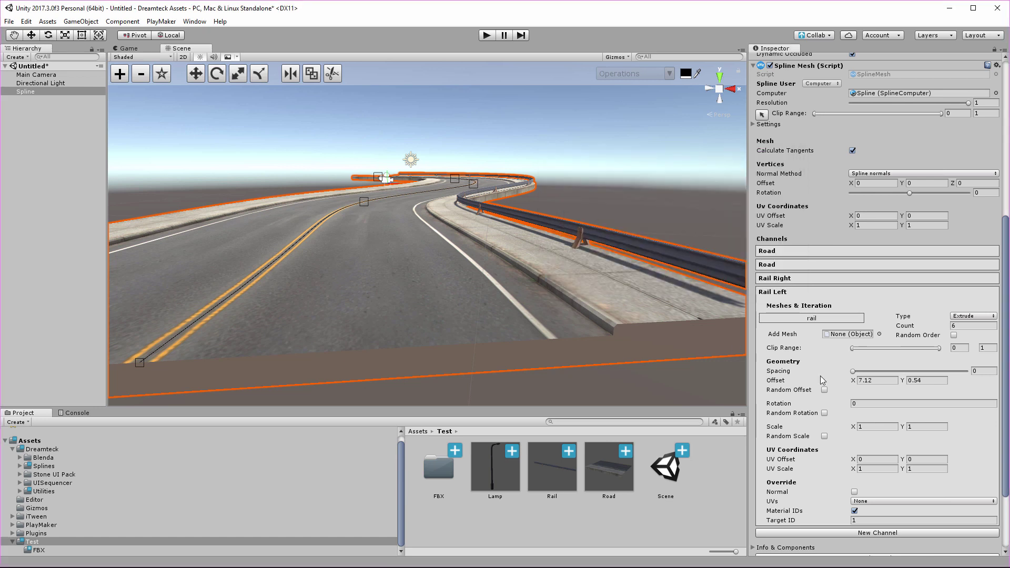
Set the Rail Left channel's X offset to -7.12.
click(882, 380)
text(-)
key(Return)
Examine the railings along both sides of the road from several angles.
scroll(344, 273, down, 5)
middle_drag(464, 244, 620, 253)
scroll(396, 232, up, 3)
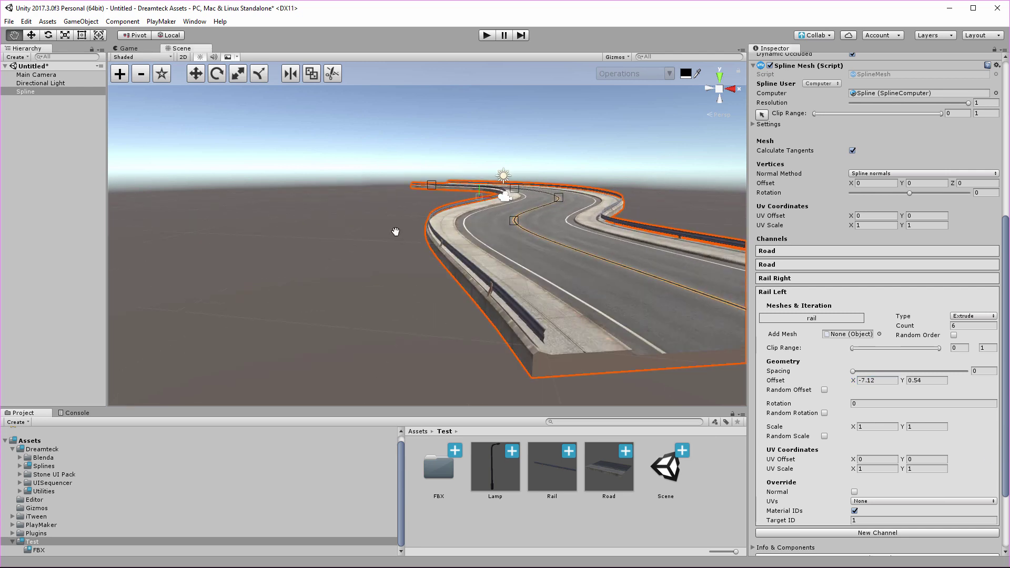
middle_drag(396, 232, 396, 234)
click(396, 233)
alt+drag(394, 233, 383, 264)
middle_drag(519, 230, 468, 277)
scroll(426, 279, down, 5)
click(479, 273)
alt+drag(521, 319, 548, 297)
scroll(518, 302, up, 3)
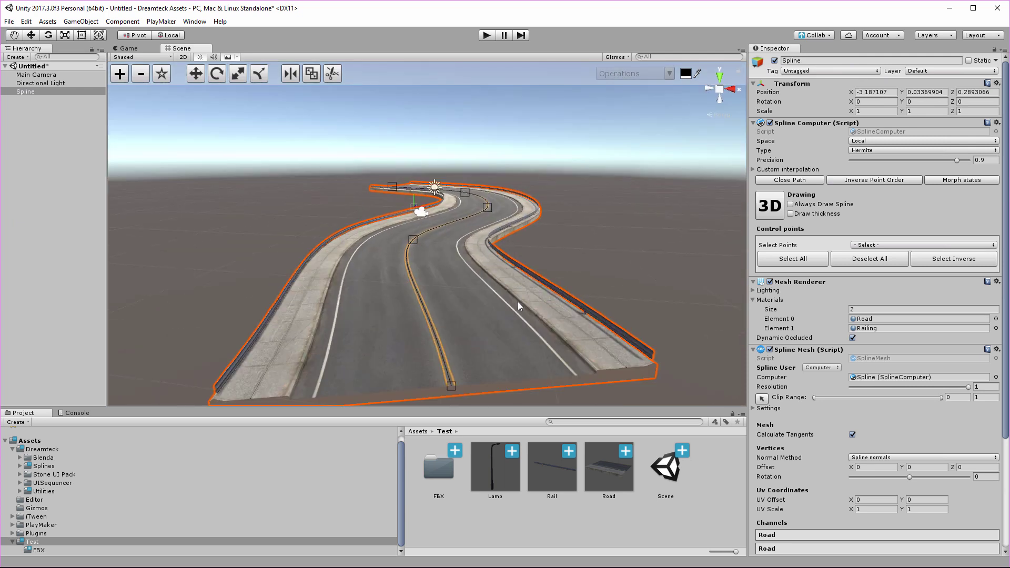
Add a fifth channel with the Lamp prefab as its mesh, adding the Lamp material to the renderer.
scroll(840, 441, down, 5)
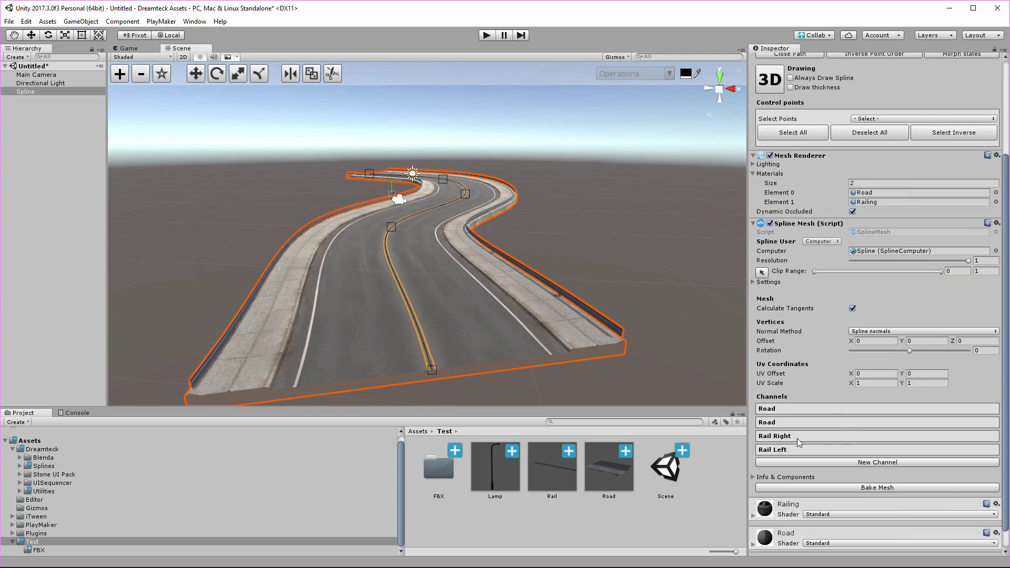
click(812, 463)
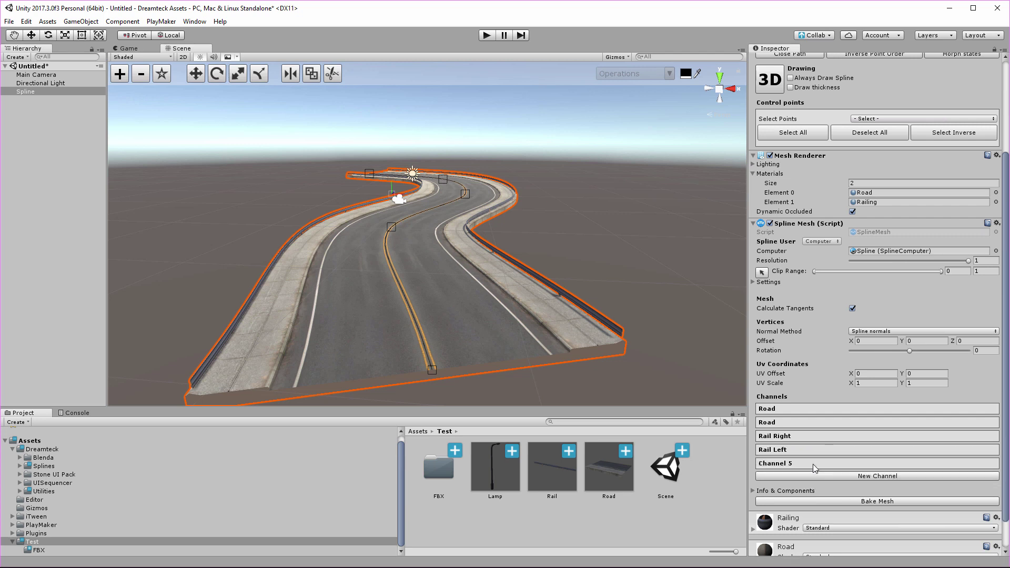
click(797, 463)
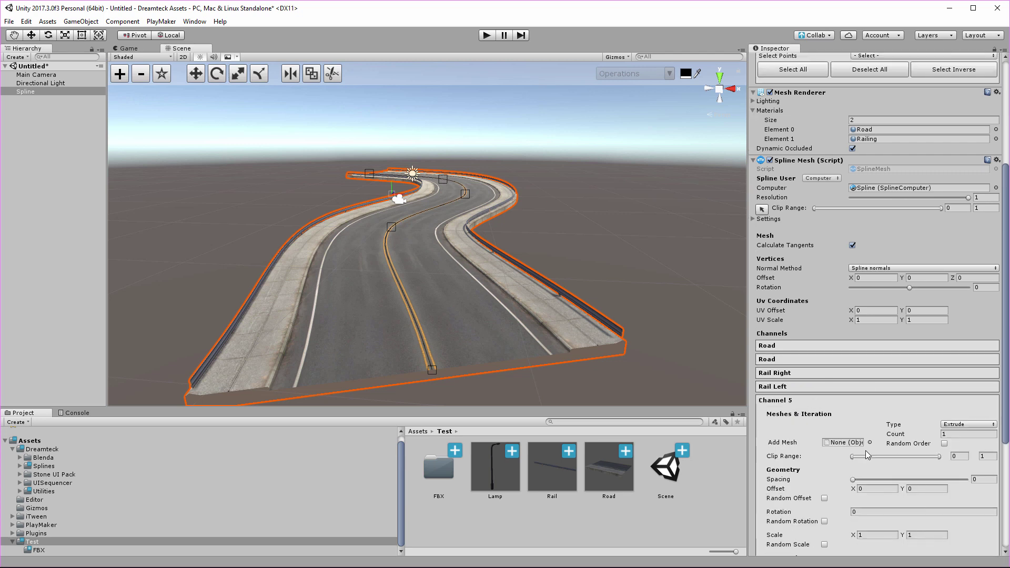
scroll(797, 463, down, 3)
drag(497, 480, 847, 380)
click(534, 312)
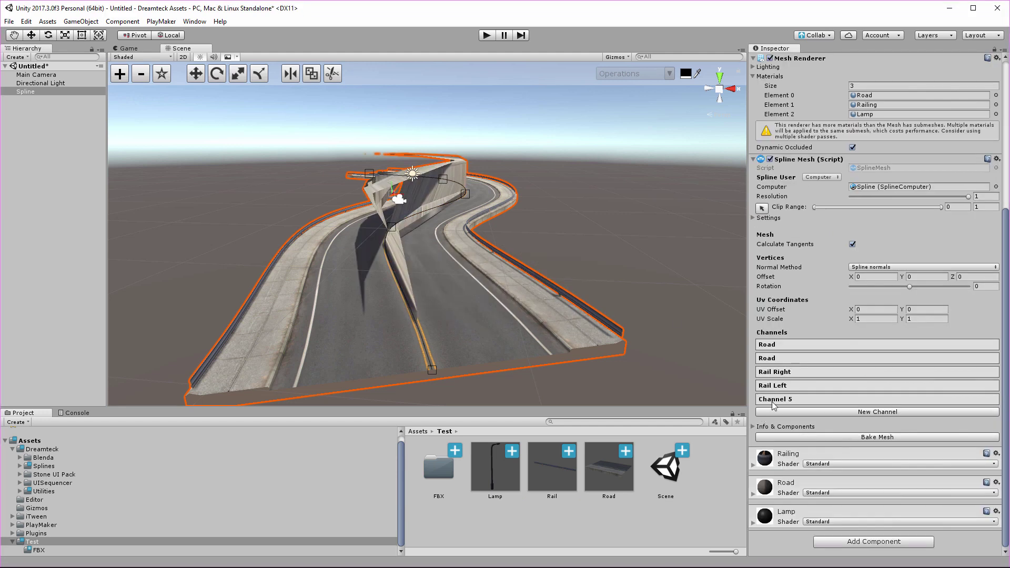
Expand Channel 5 and enable its Material IDs override with target ID 2.
click(773, 399)
scroll(823, 452, down, 4)
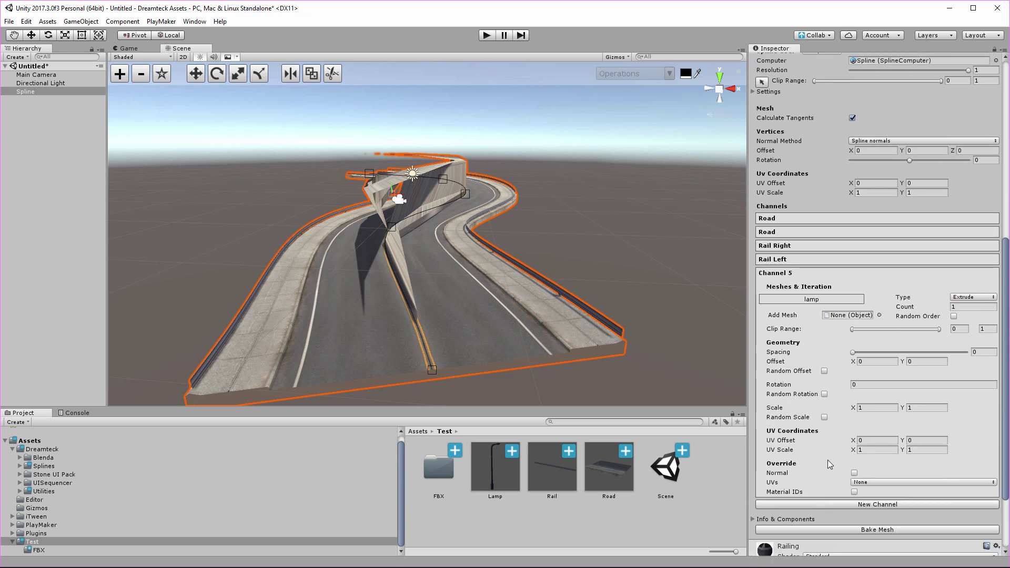
click(854, 492)
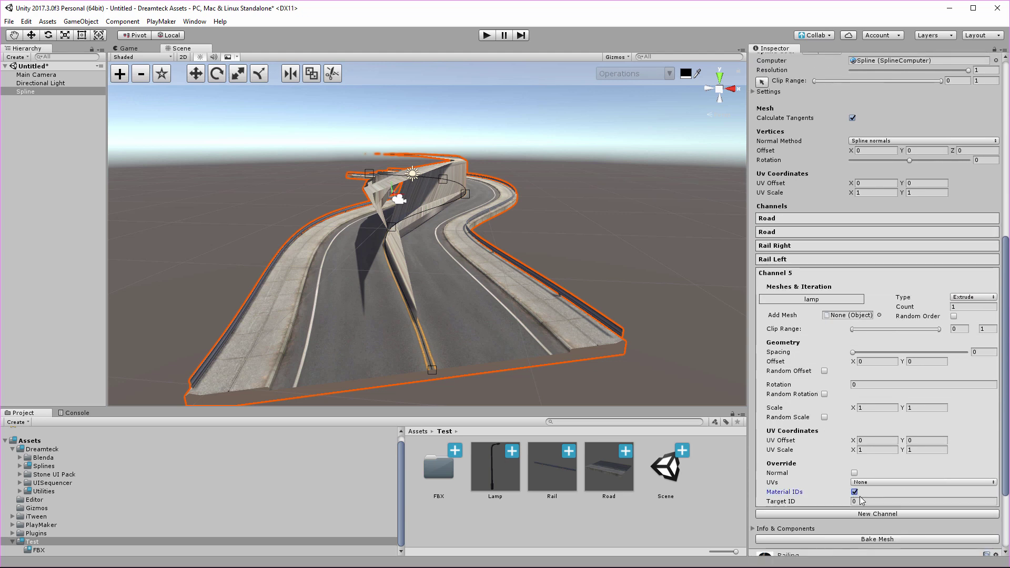
text(2)
Raise Channel 5's count to 23 and examine the extruded lamps along the road.
middle_drag(564, 326, 598, 337)
drag(905, 284, 918, 284)
middle_drag(548, 287, 564, 293)
alt+drag(564, 292, 585, 306)
middle_drag(585, 306, 552, 309)
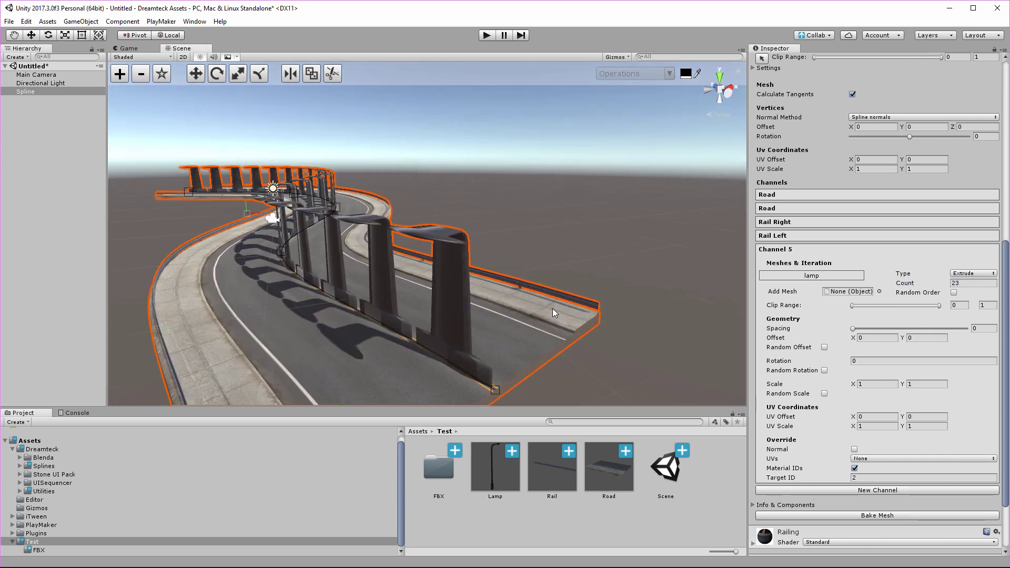
alt+drag(552, 309, 440, 298)
middle_drag(447, 300, 547, 301)
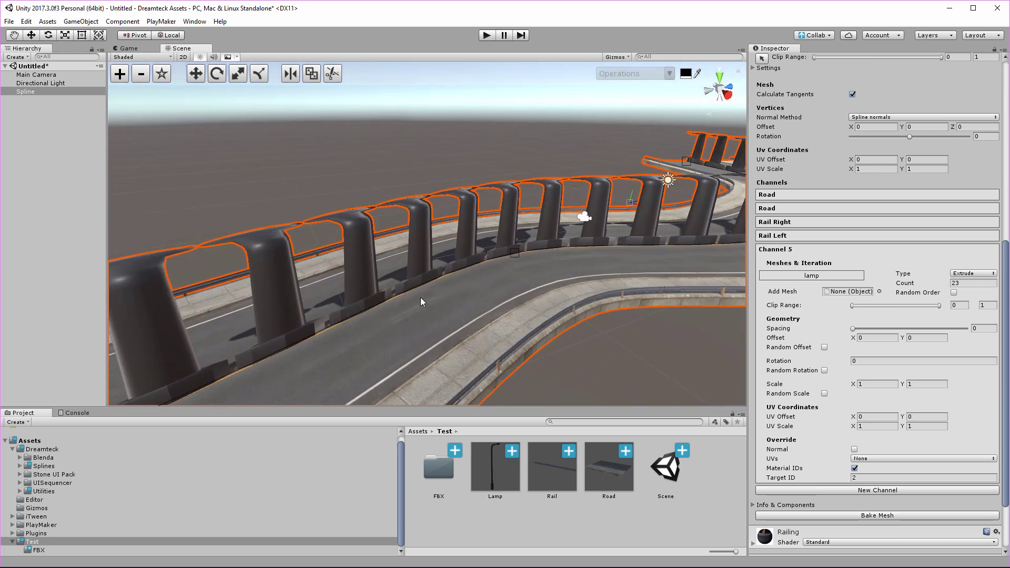
scroll(496, 304, down, 4)
alt+drag(496, 304, 524, 312)
scroll(473, 320, down, 3)
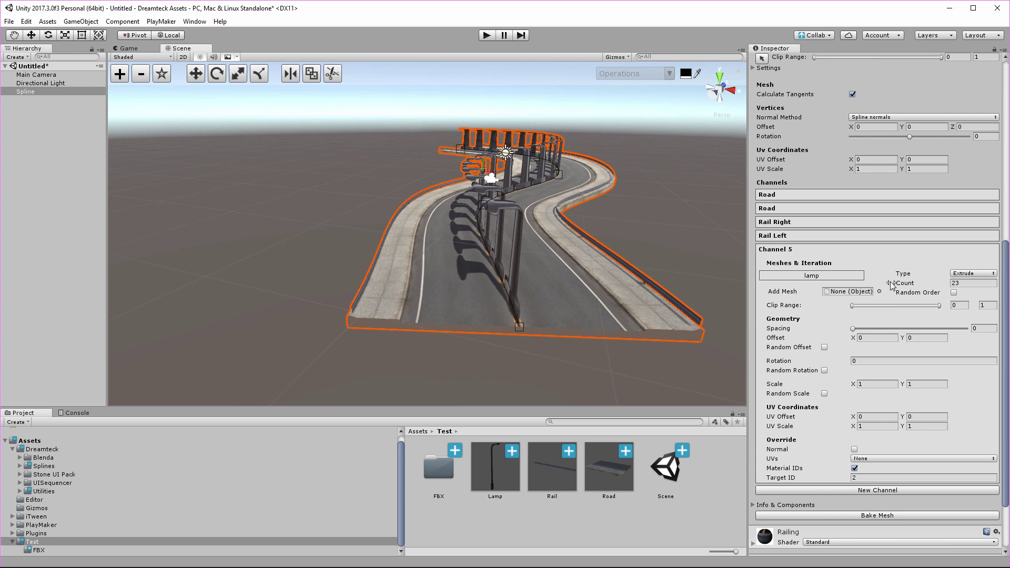
Switch Channel 5's type from Extrude to Place and inspect the individual lamps along the spline.
click(971, 274)
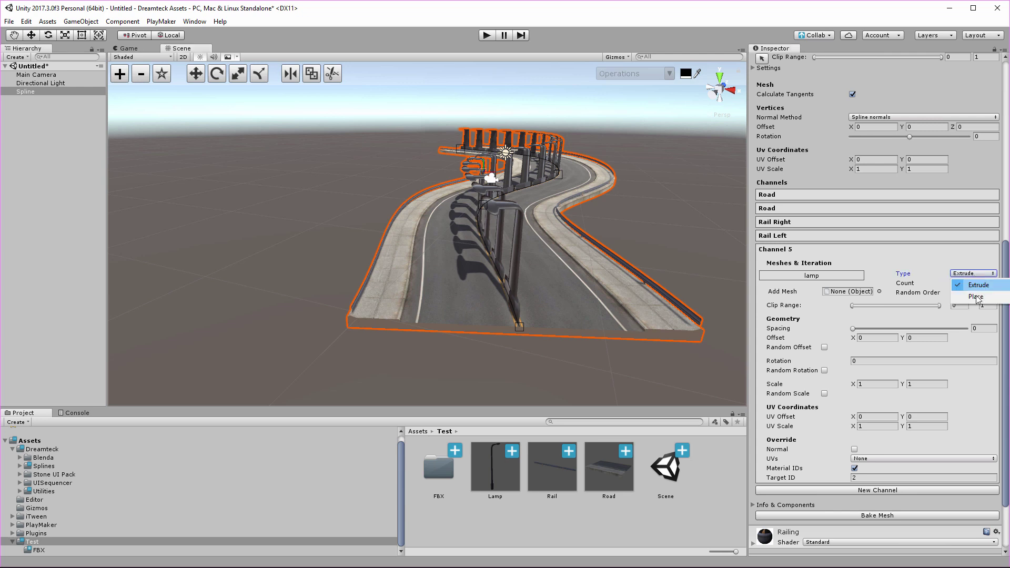
click(974, 296)
alt+drag(685, 279, 561, 291)
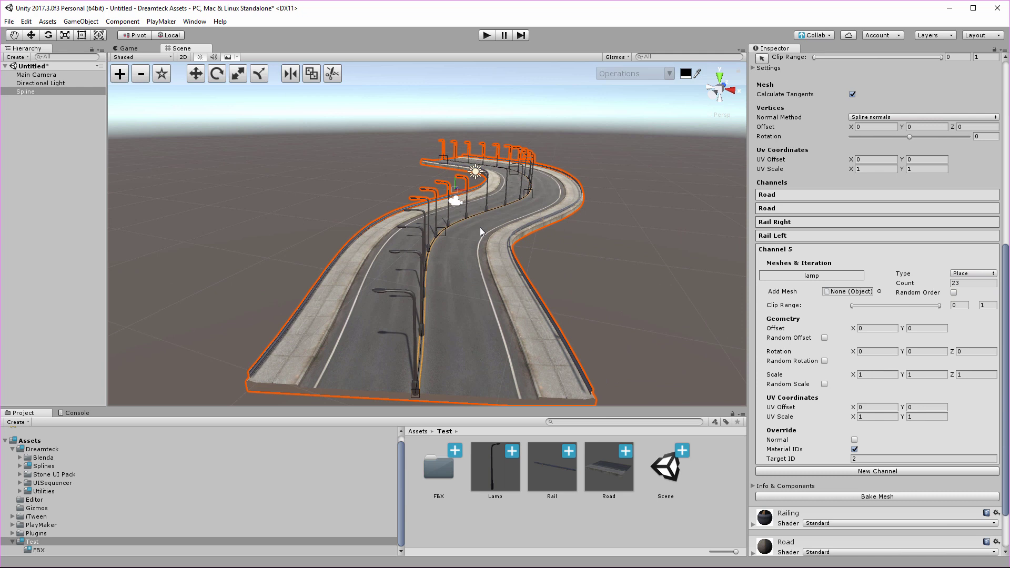
alt+drag(480, 227, 438, 267)
scroll(437, 267, up, 3)
middle_drag(437, 267, 526, 265)
Set Channel 5's count to 12 and shift the lamps sideways to an X offset of about 5.47.
click(960, 284)
double_click(958, 284)
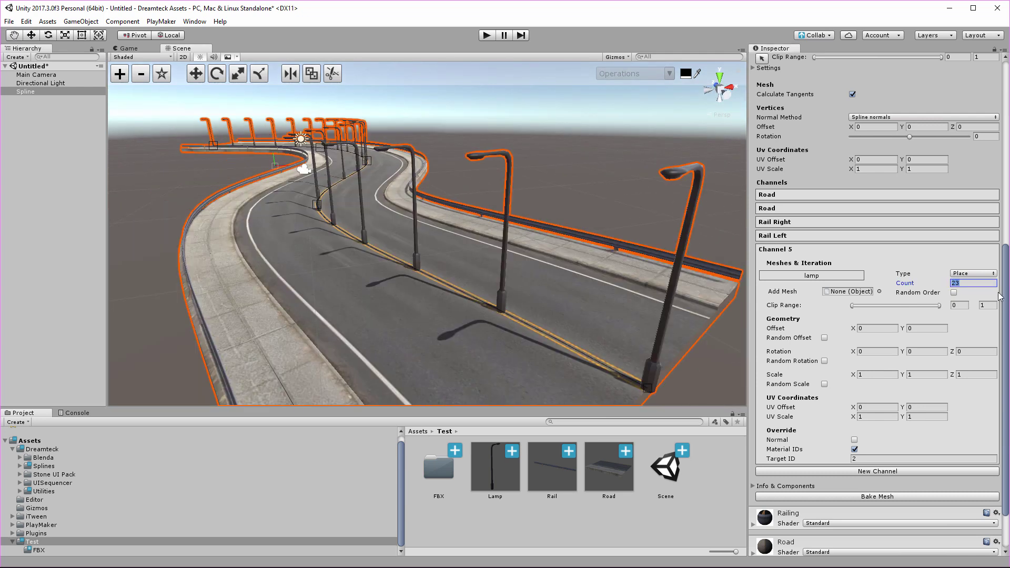
text(12)
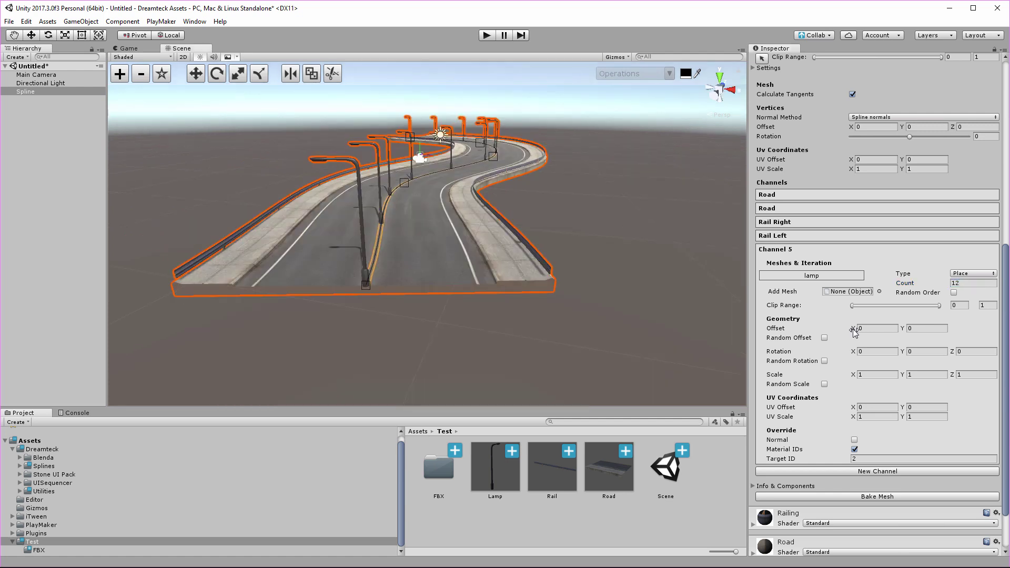
drag(853, 328, 960, 332)
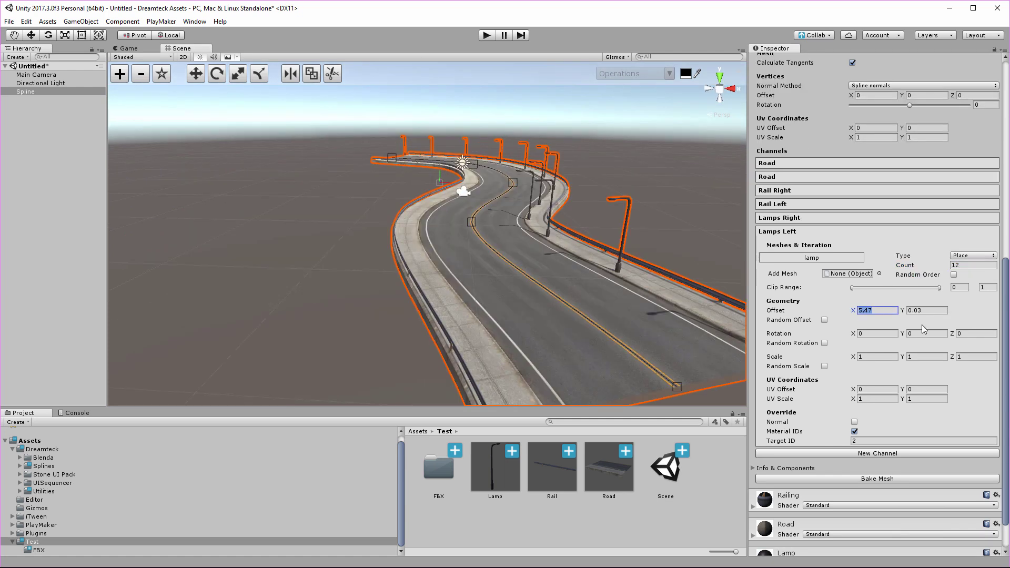
Set the Lamps Left channel's X offset to -5.47 and view the lamps on both sides of the road.
key(Left)
text(-)
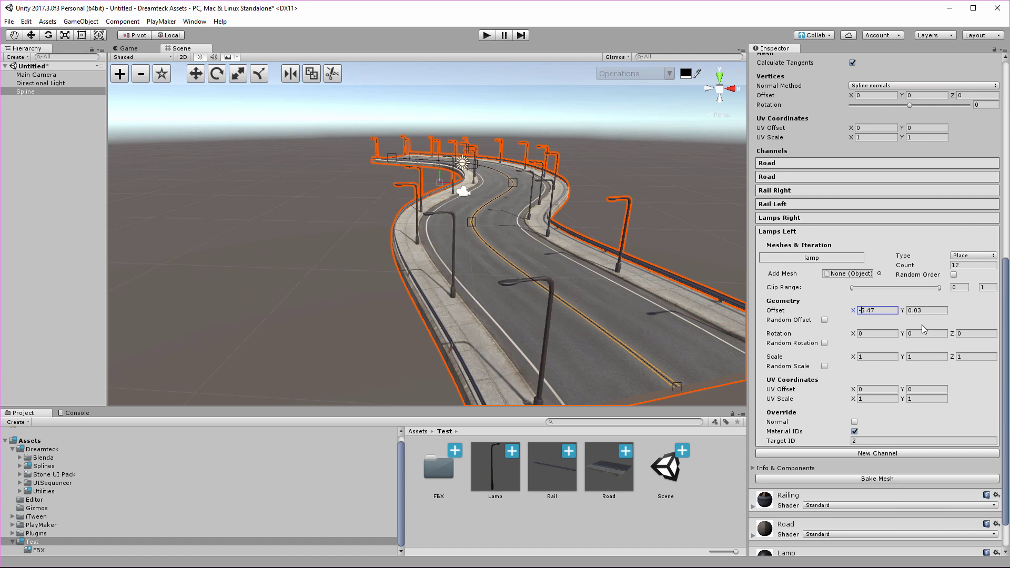
alt+drag(583, 321, 468, 304)
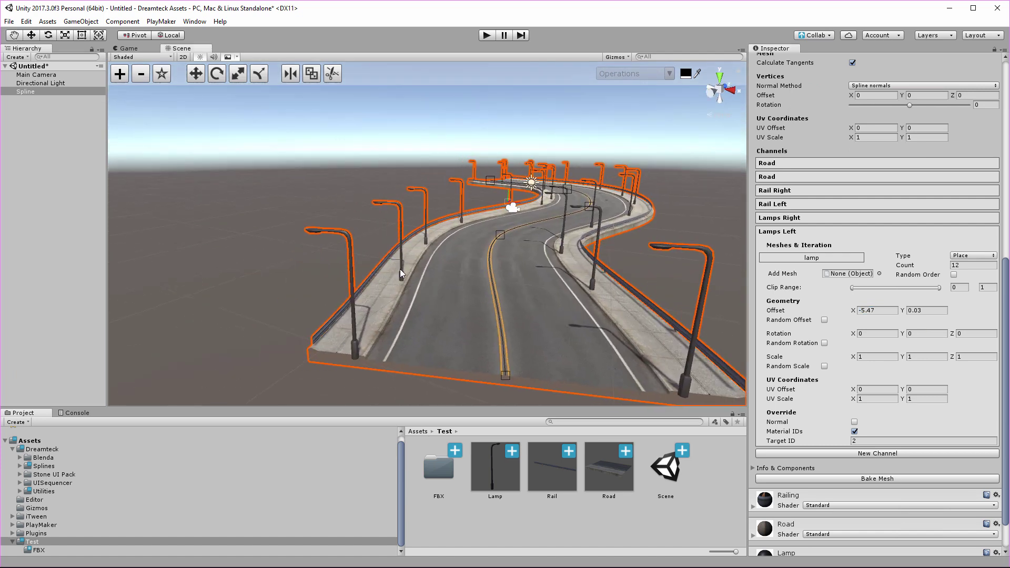
Try mirroring the Lamps Left channel's lamp mesh along X, and set its mirror option back to None.
click(797, 257)
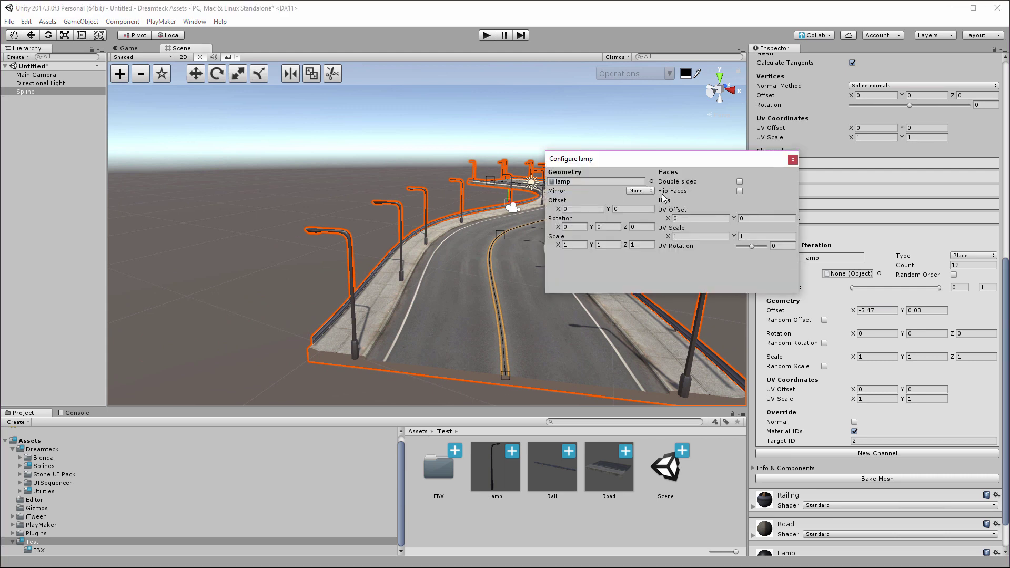
click(639, 190)
click(646, 209)
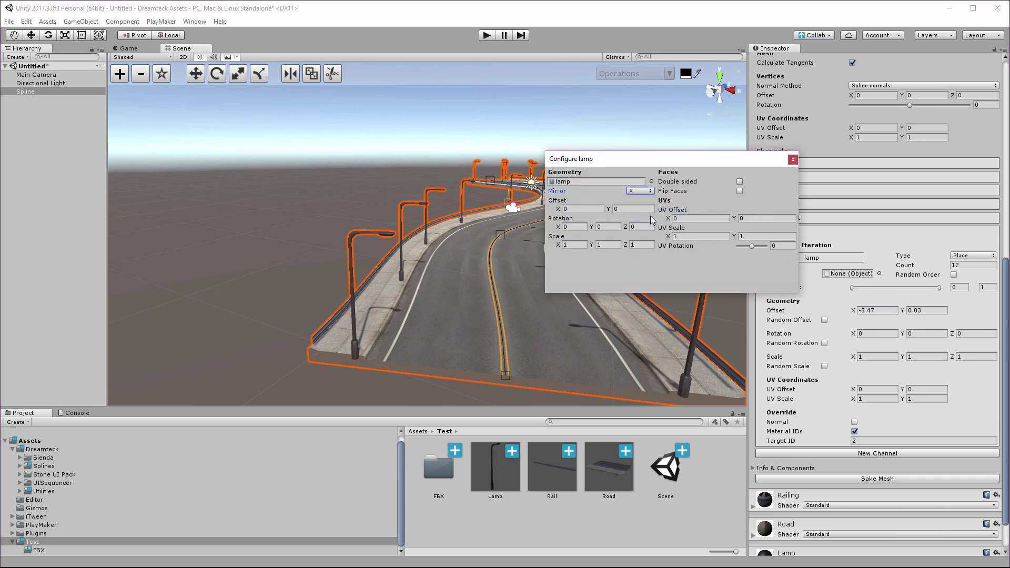
click(641, 191)
click(646, 198)
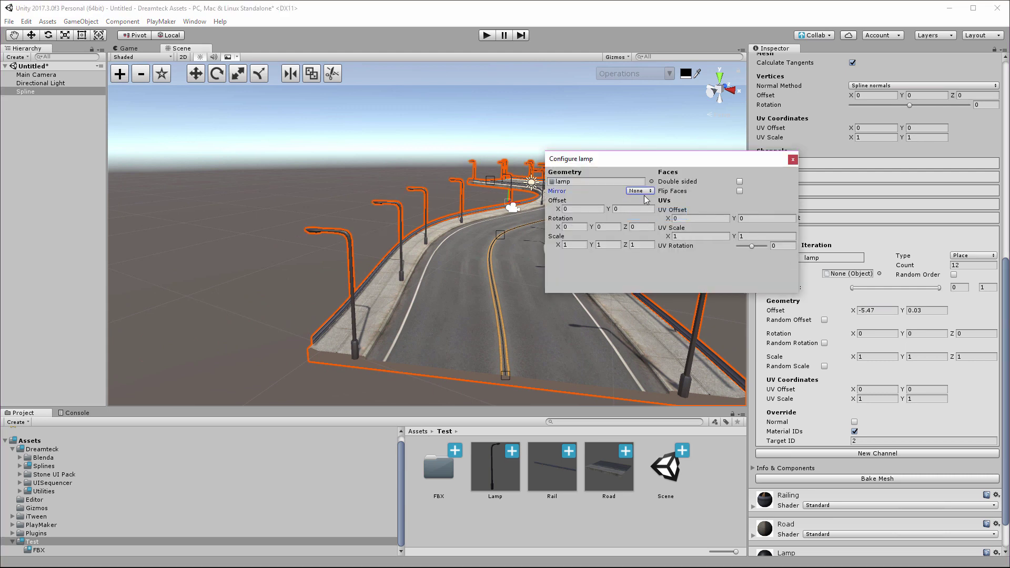
Try a Y rotation of 180 on the lamp mesh itself, reset it to 0 and close its configuration.
click(609, 227)
text(18)
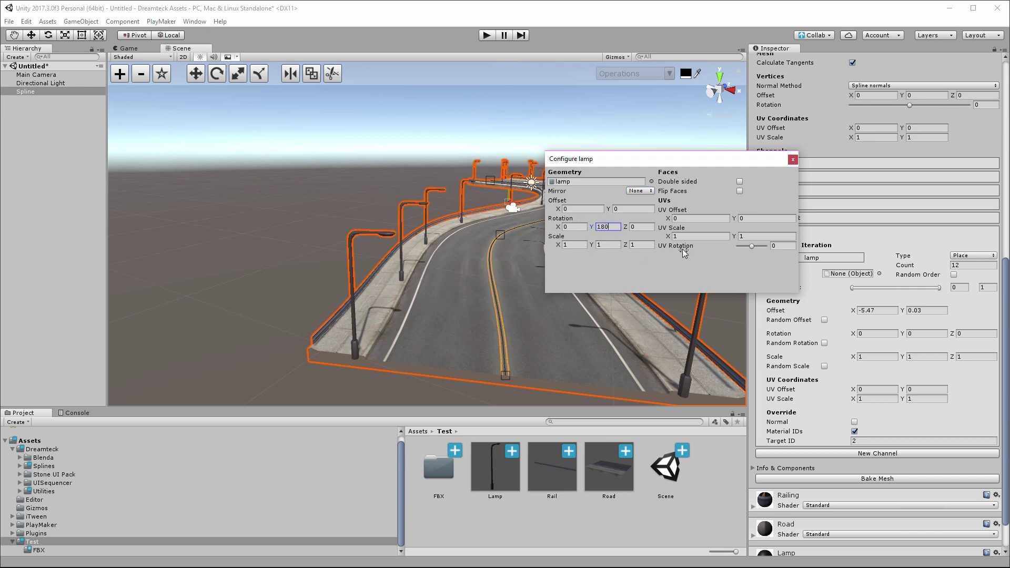
key(BackSpace)
key(BackSpace)
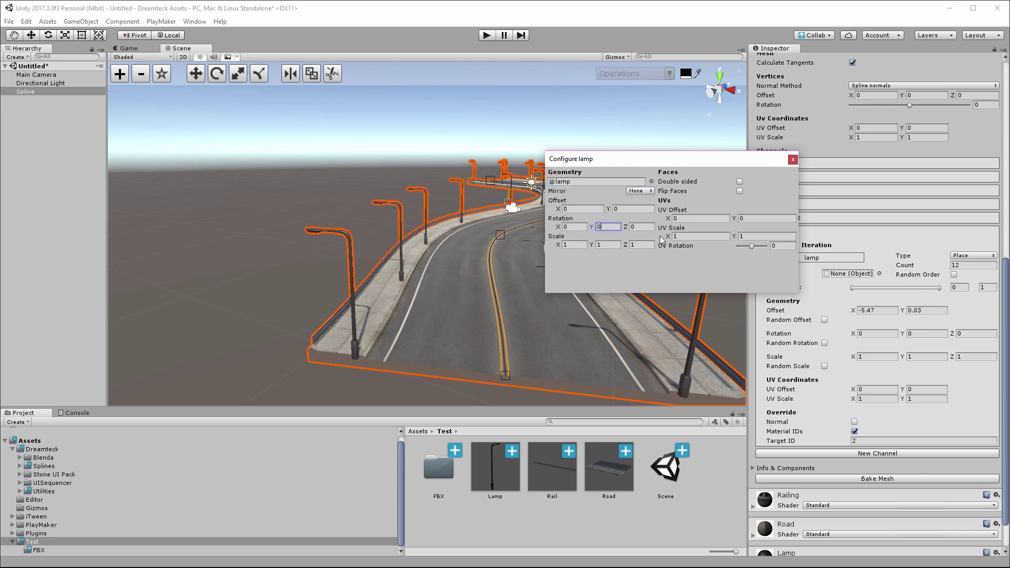
click(792, 160)
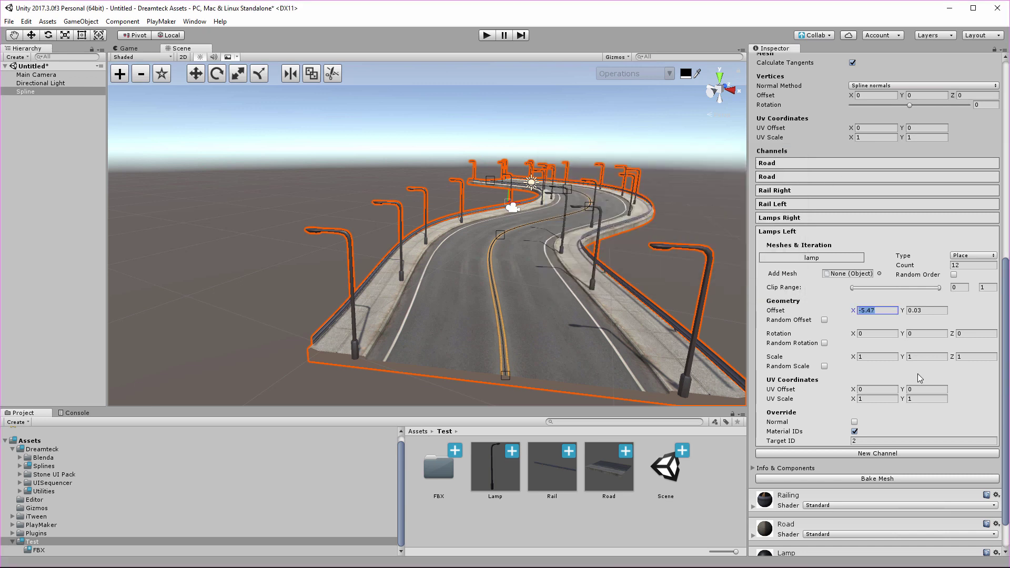
Set the Lamps Left channel's Y rotation to 180.
scroll(915, 372, down, 2)
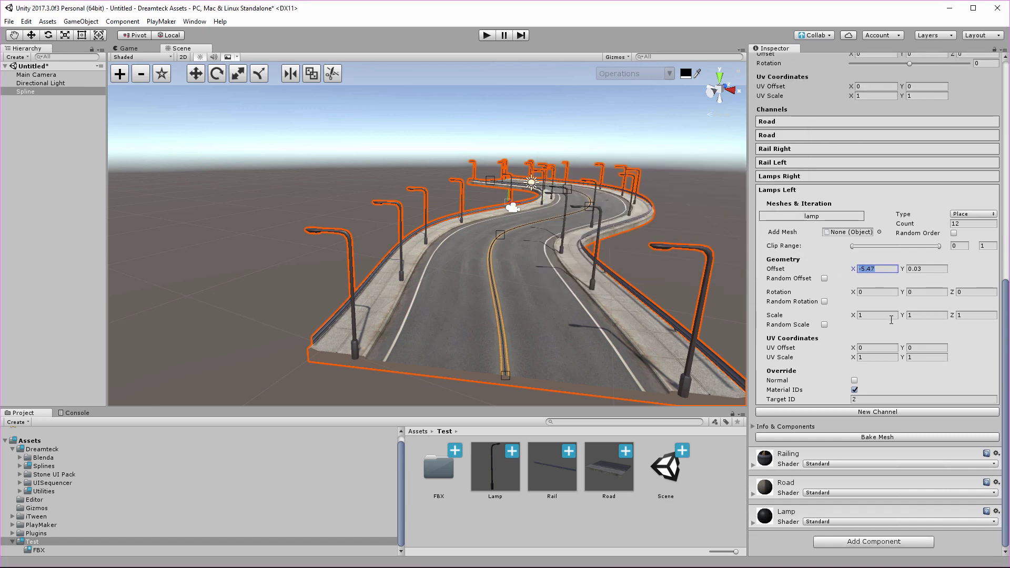
click(930, 291)
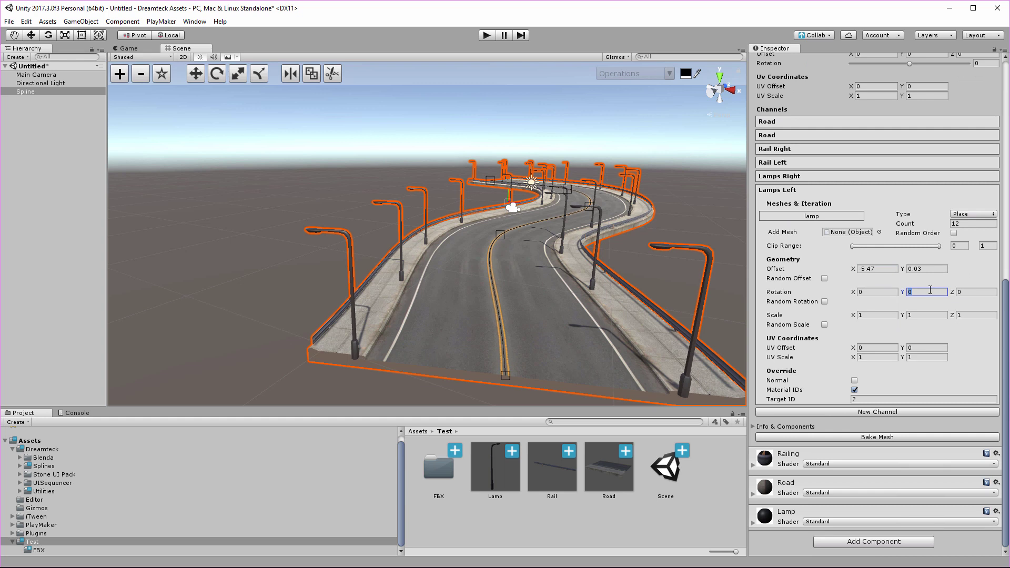
text(180)
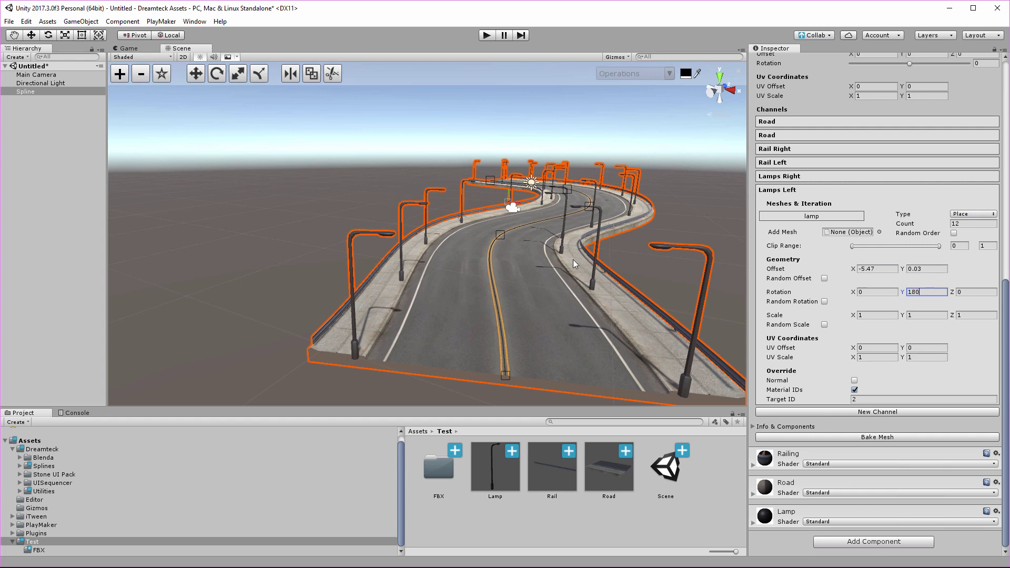
Examine the street lamps on both sides of the road from several angles, with the spline deselected and selected.
middle_drag(510, 210, 477, 210)
alt+drag(477, 212, 526, 215)
click(494, 276)
scroll(494, 276, up, 3)
middle_drag(473, 263, 444, 356)
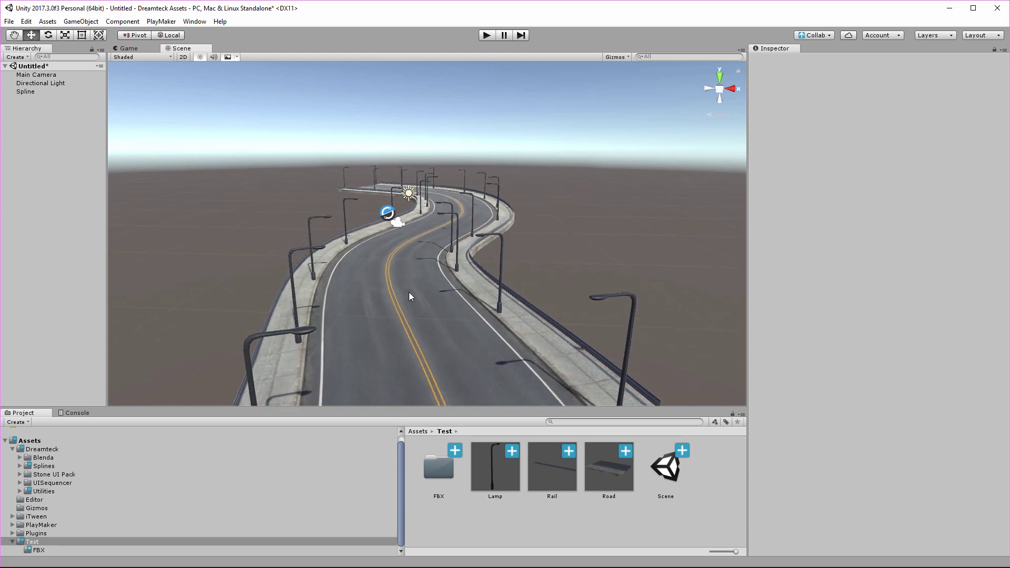
alt+drag(437, 255, 453, 288)
click(463, 279)
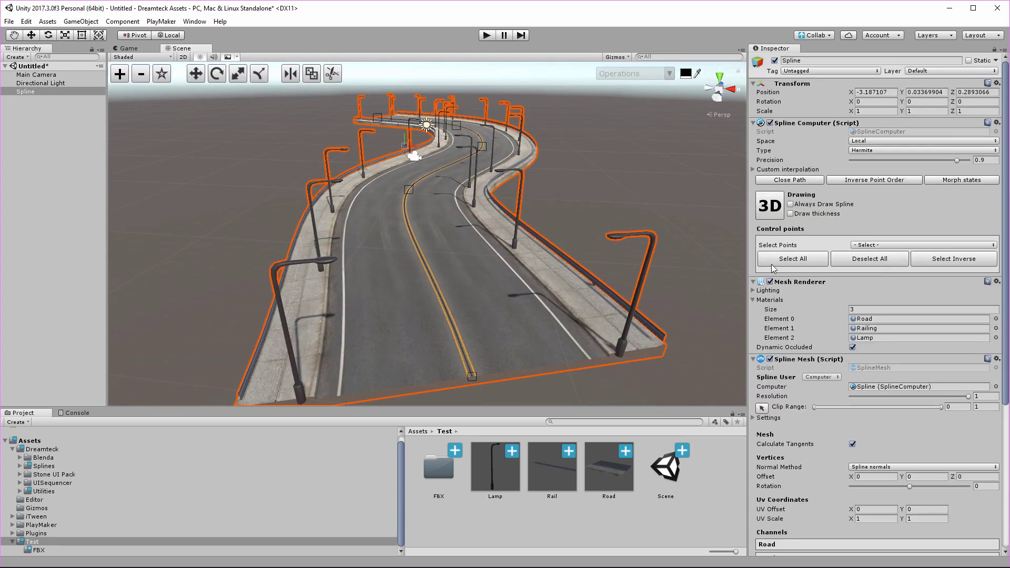
alt+drag(518, 295, 505, 261)
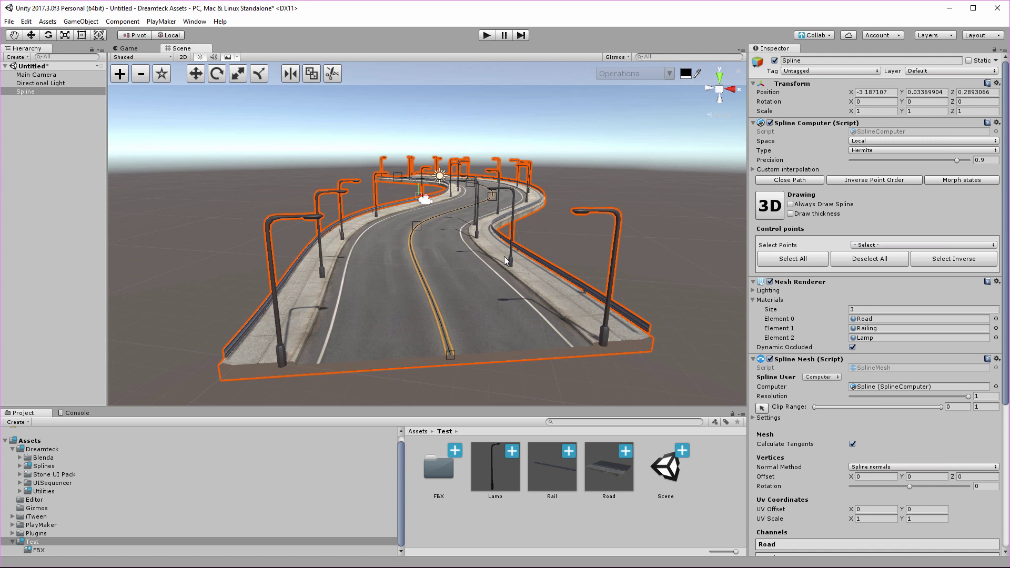
alt+drag(332, 263, 466, 288)
middle_drag(390, 271, 613, 287)
alt+drag(310, 284, 545, 259)
middle_drag(292, 203, 344, 204)
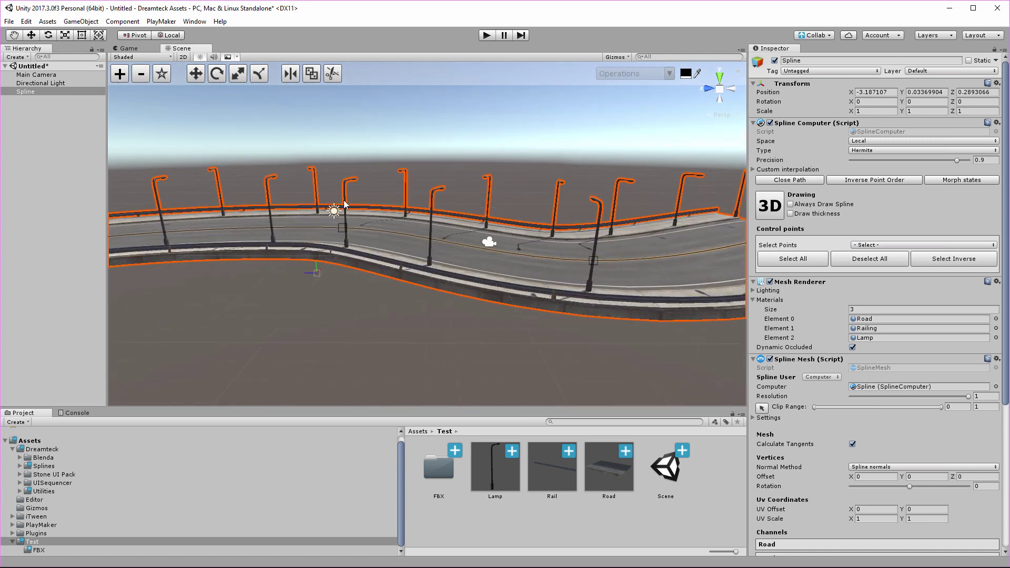
Raise the spline's control Point 3 to a Y position of about 8.57 to form a hill in the road.
drag(301, 203, 367, 257)
middle_drag(367, 257, 390, 260)
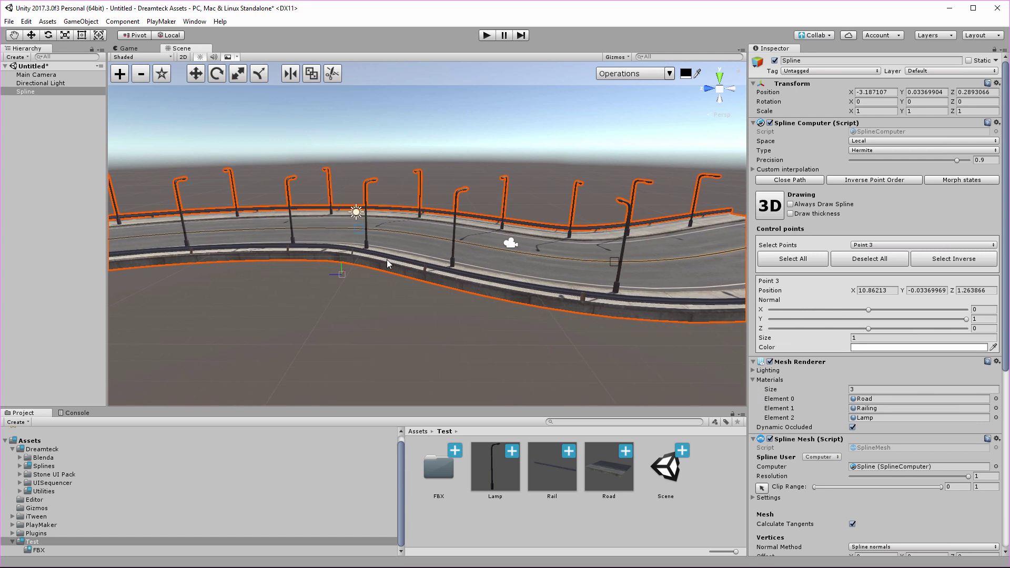
key(w)
drag(356, 191, 356, 74)
middle_drag(408, 163, 474, 207)
alt+drag(491, 214, 516, 193)
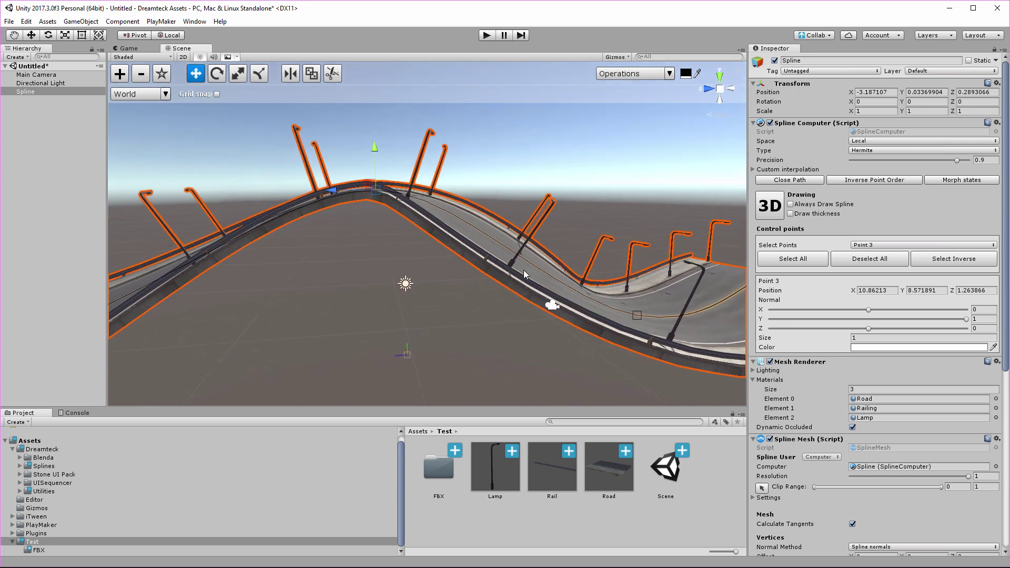
alt+drag(525, 274, 620, 360)
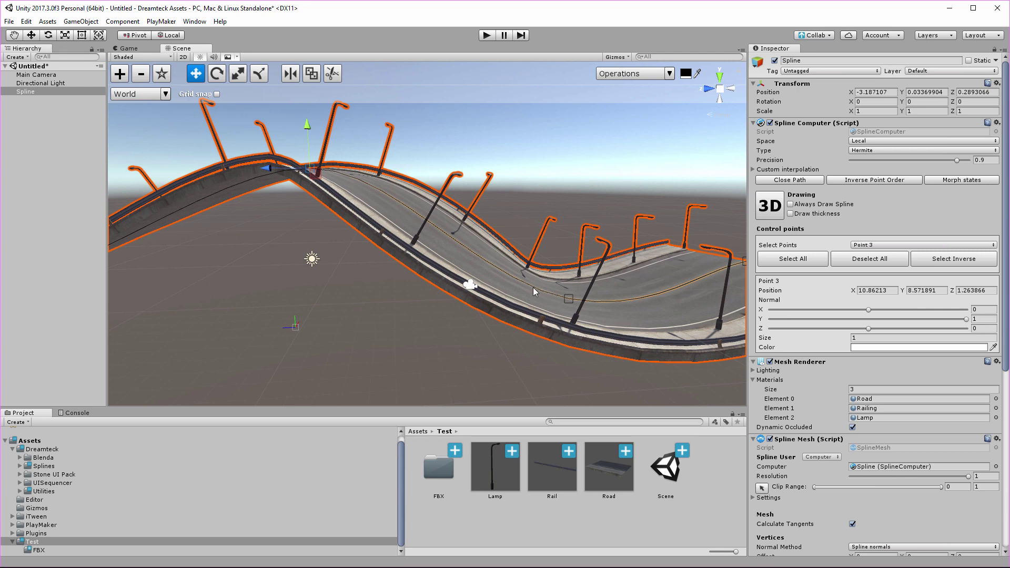
alt+drag(534, 291, 543, 308)
Enable the Normal override for the Lamps Right channel.
scroll(923, 461, down, 10)
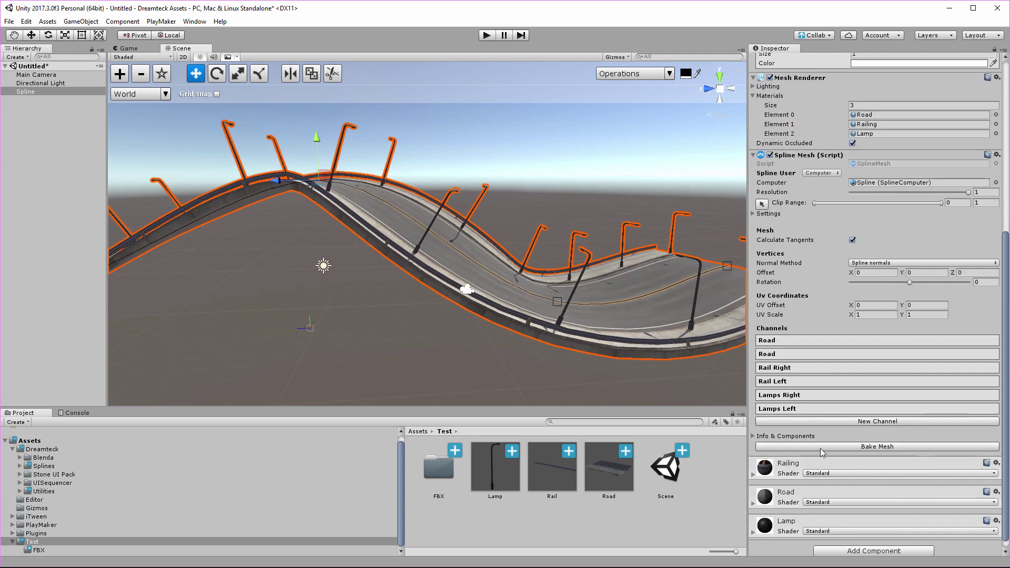
click(792, 398)
scroll(905, 408, down, 6)
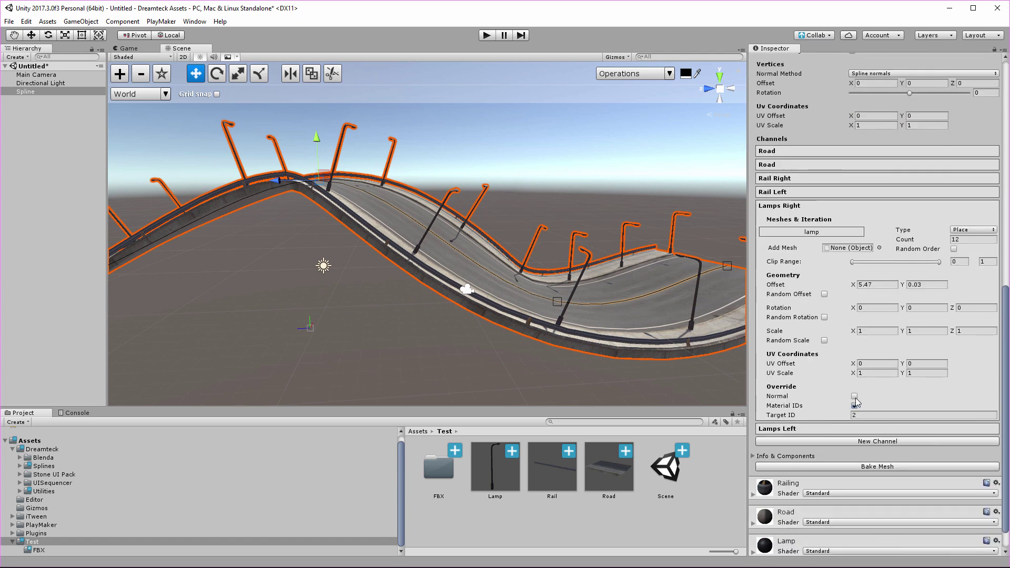
click(854, 396)
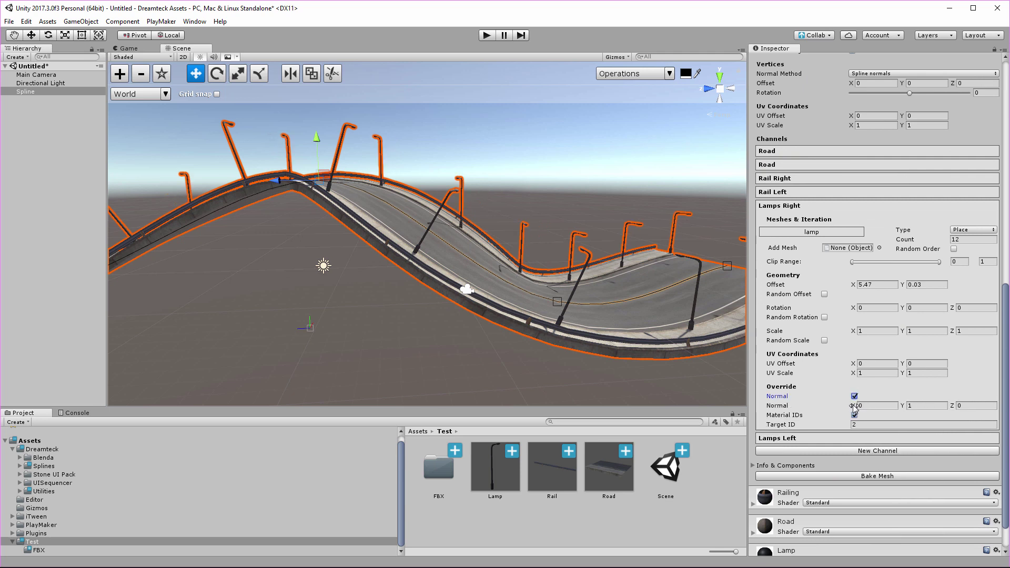
Examine how the lamps stand along the slopes on both sides of the hill.
middle_drag(578, 295, 755, 306)
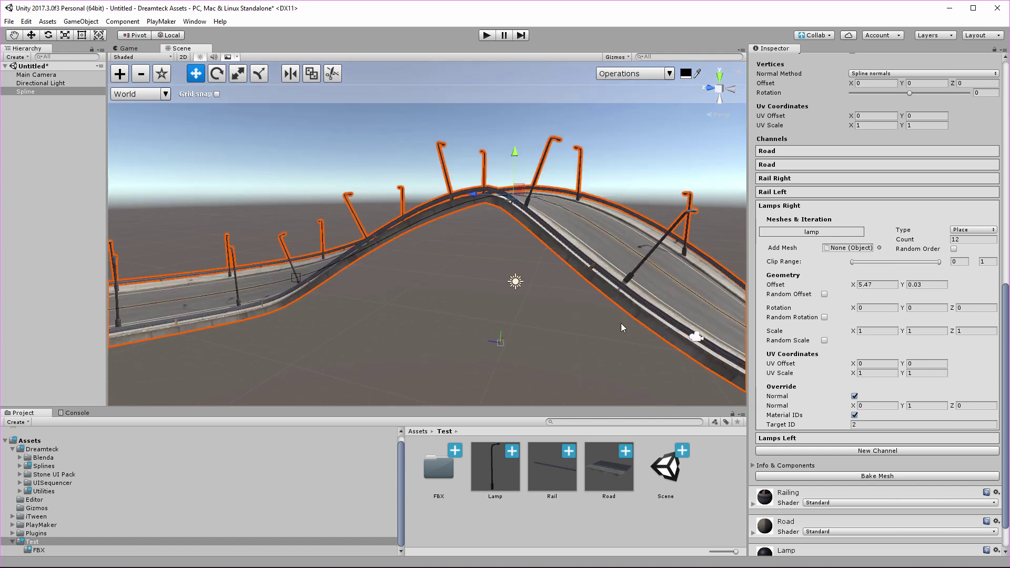
middle_drag(604, 318, 231, 305)
alt+drag(584, 284, 231, 262)
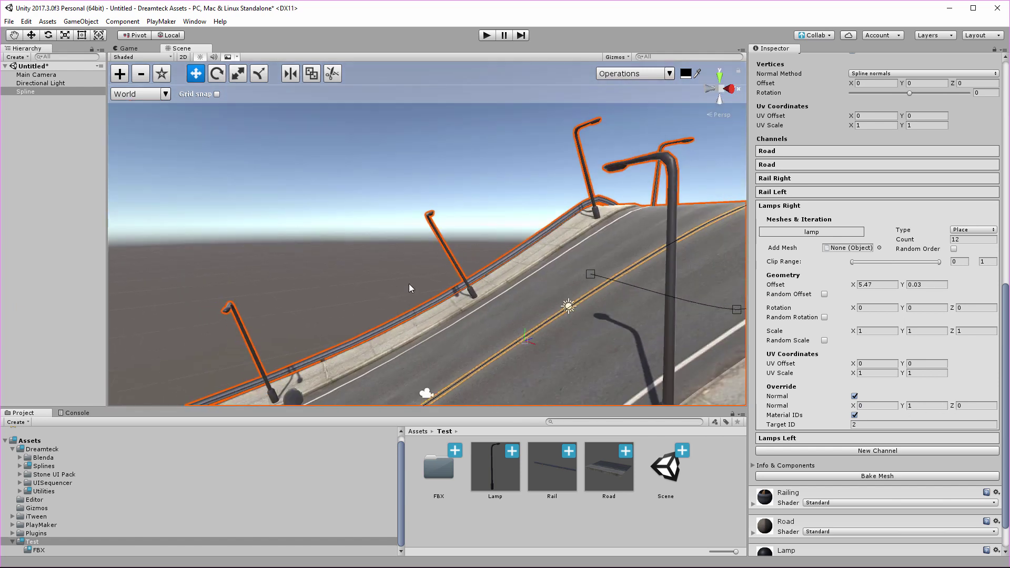
alt+drag(557, 294, 372, 281)
scroll(373, 281, down, 3)
middle_drag(372, 280, 311, 317)
middle_drag(526, 264, 482, 273)
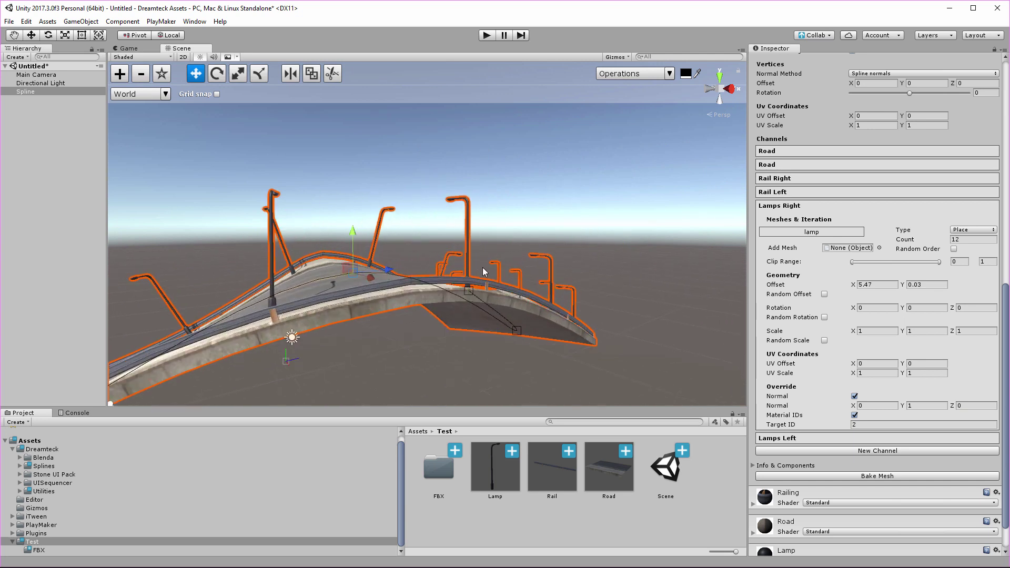
right_drag(482, 273, 395, 286)
middle_drag(395, 286, 371, 283)
Tilt the normal of the hilltop control point to one side.
middle_drag(570, 299, 509, 285)
right_drag(509, 285, 520, 292)
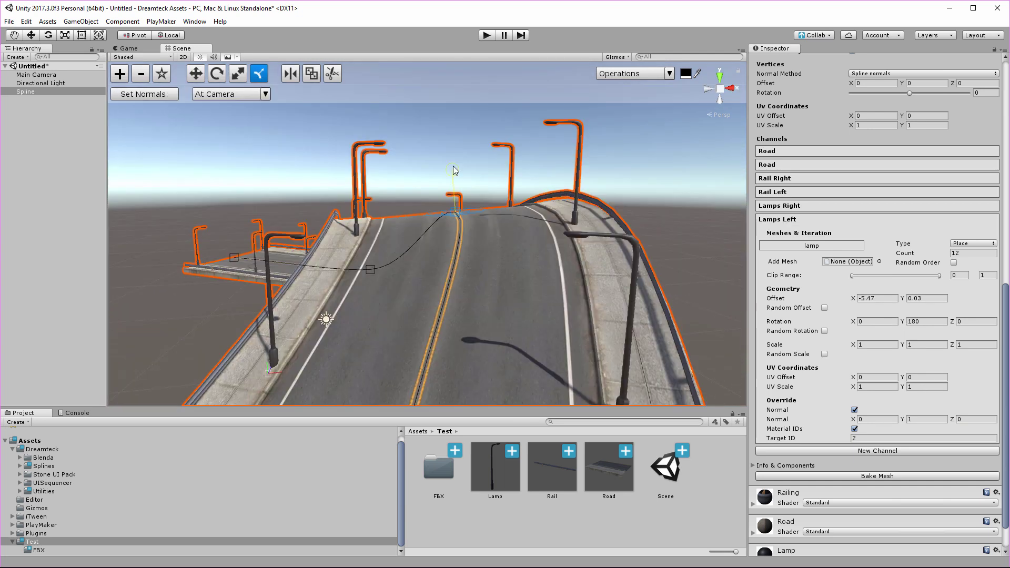
drag(452, 171, 509, 183)
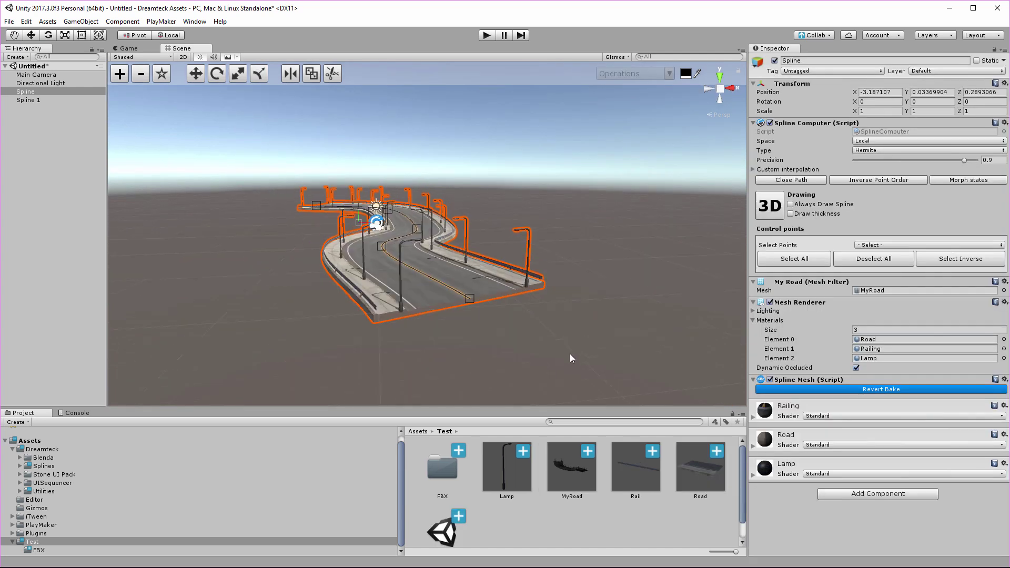
Add the Cube mesh to Channel 1 of Spline 1.
click(438, 300)
right_drag(438, 300, 500, 336)
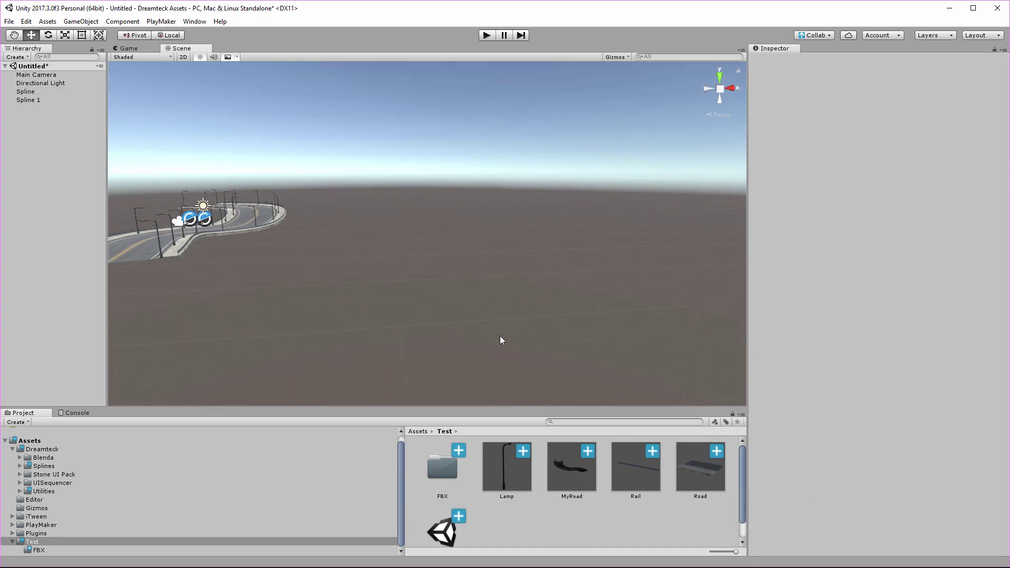
click(32, 100)
right_drag(475, 285, 400, 275)
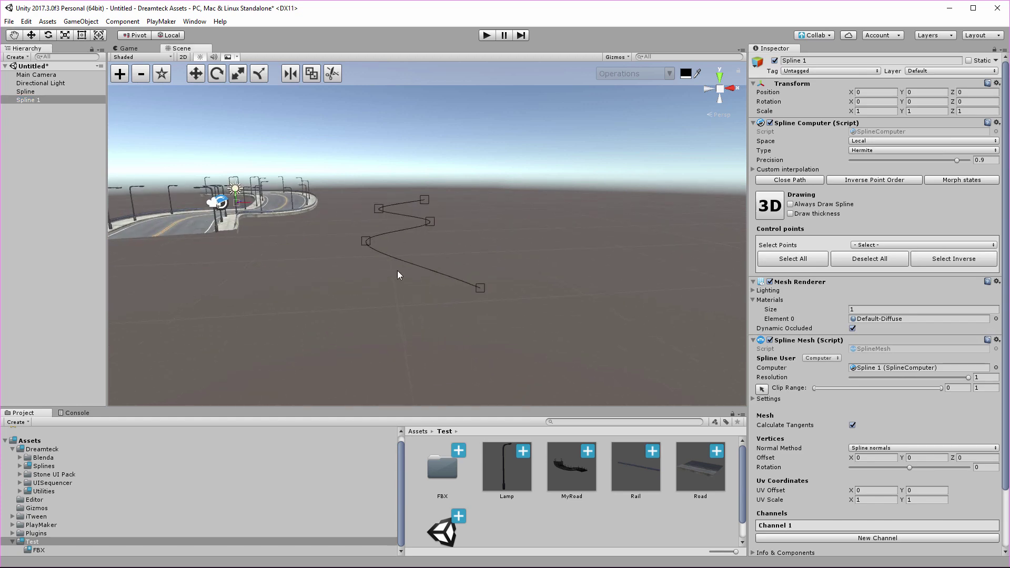
scroll(812, 315, down, 3)
middle_drag(486, 270, 511, 328)
right_drag(511, 327, 527, 351)
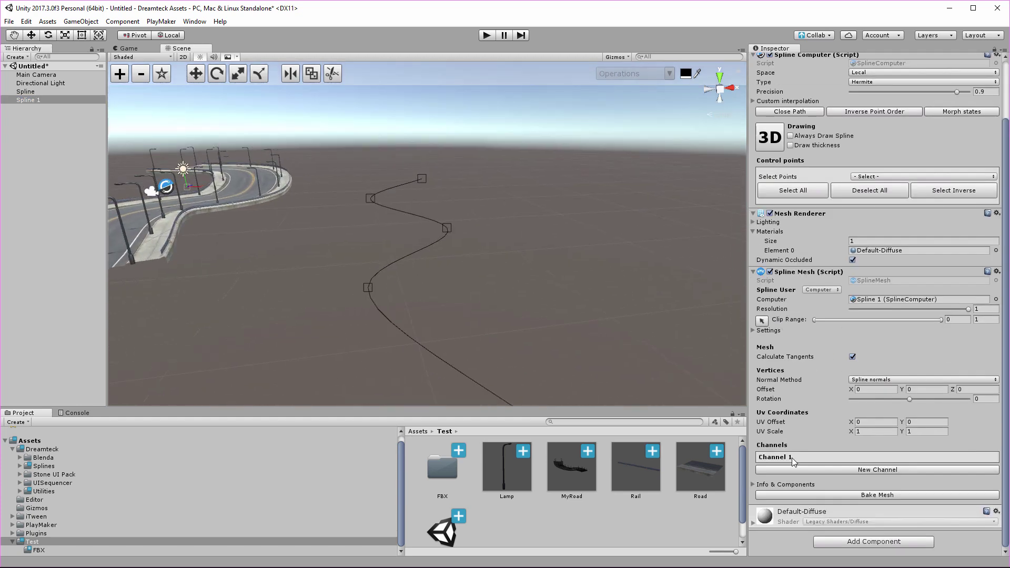
click(794, 457)
scroll(841, 452, down, 3)
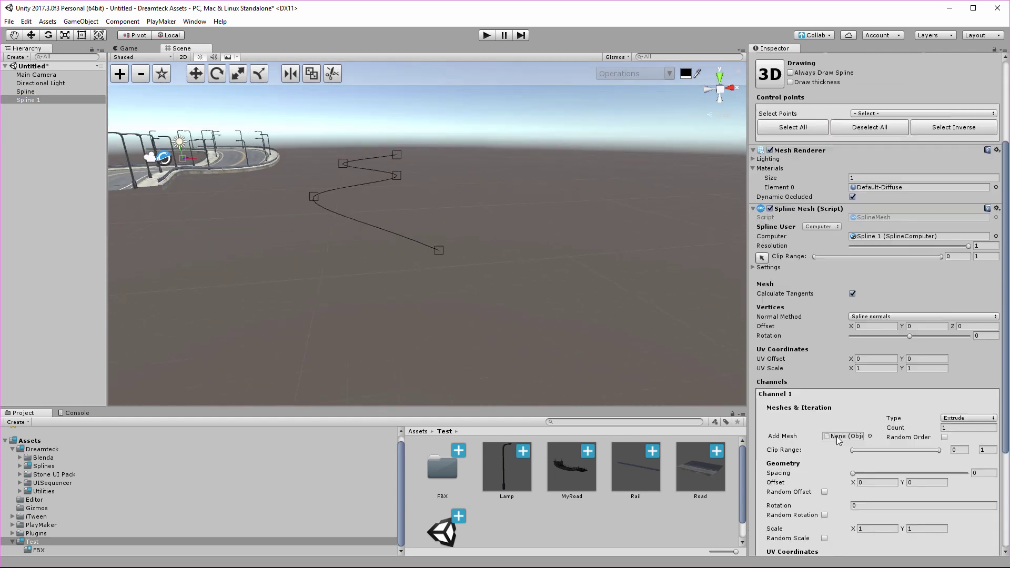
click(870, 436)
text(cube)
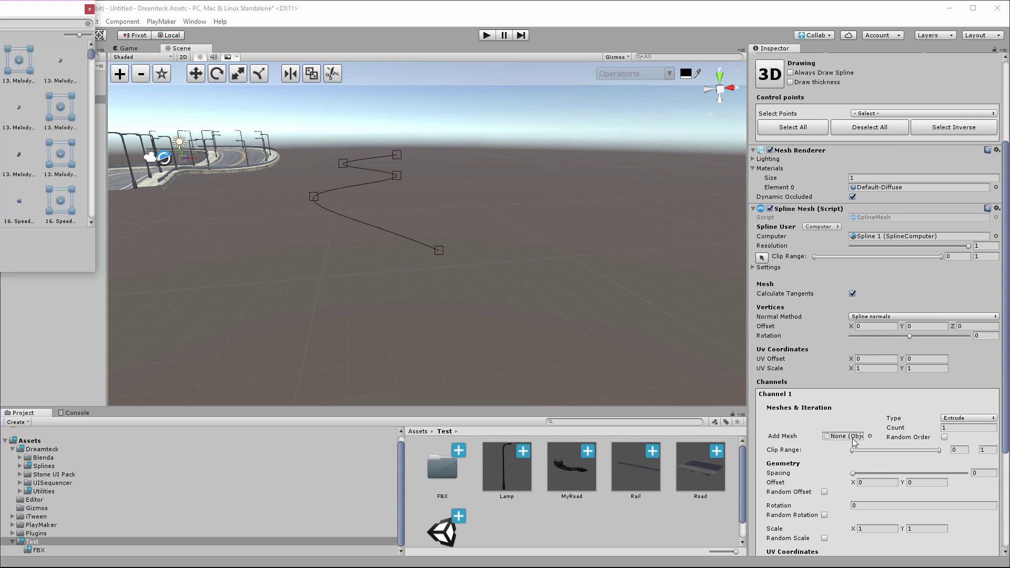
key(Return)
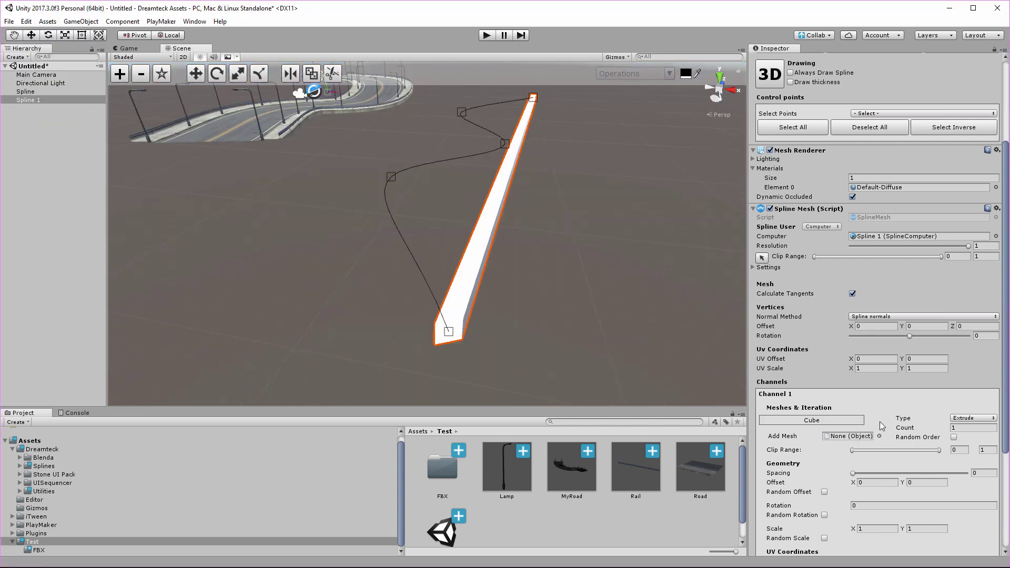
Set Channel 1's count to 29 and switch its type from Extrude to Place.
drag(906, 427, 930, 429)
click(960, 427)
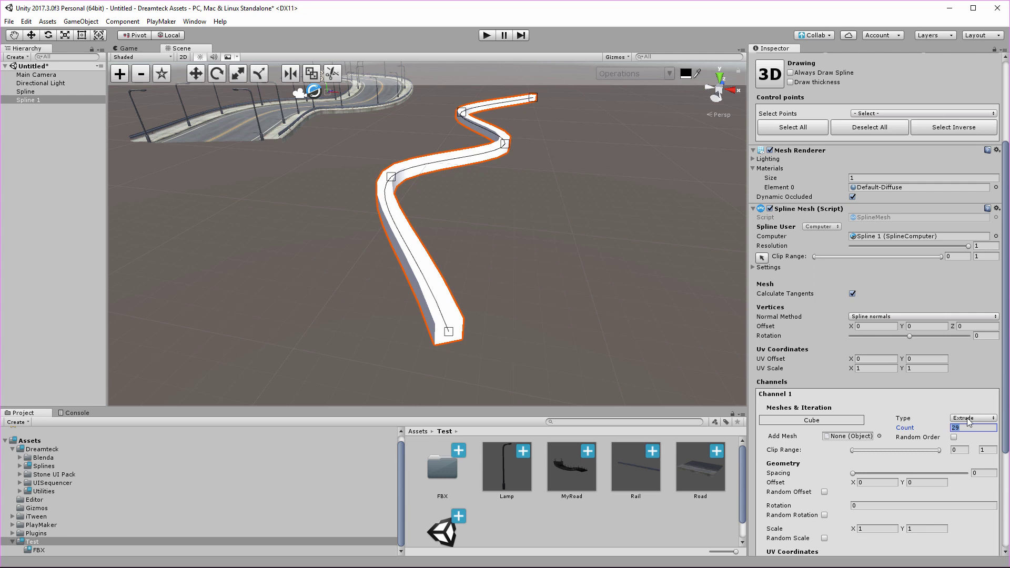
click(969, 419)
click(965, 432)
scroll(474, 320, up, 5)
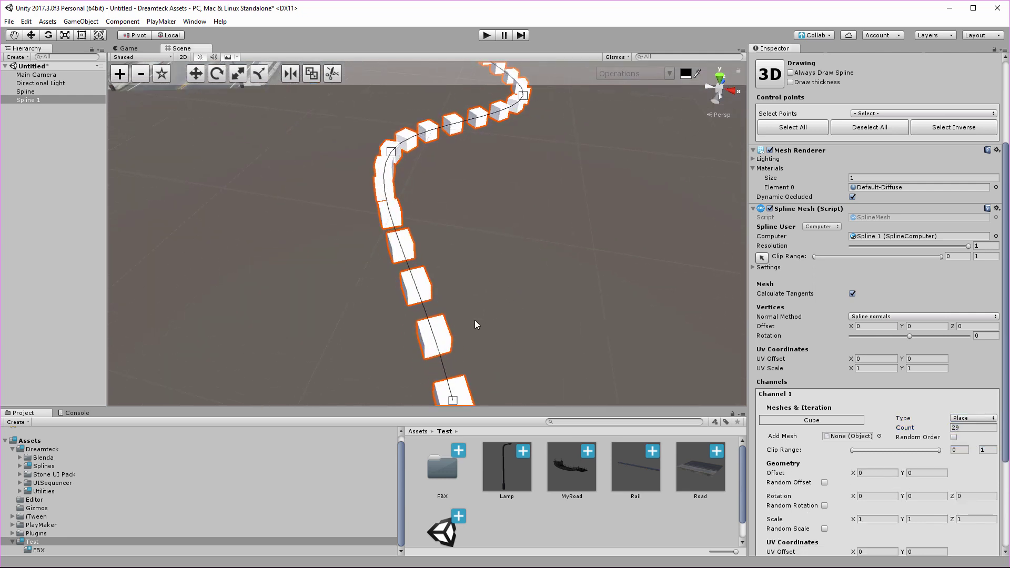
right_drag(467, 329, 497, 301)
right_drag(388, 201, 470, 205)
middle_drag(467, 235, 448, 236)
middle_drag(517, 294, 478, 292)
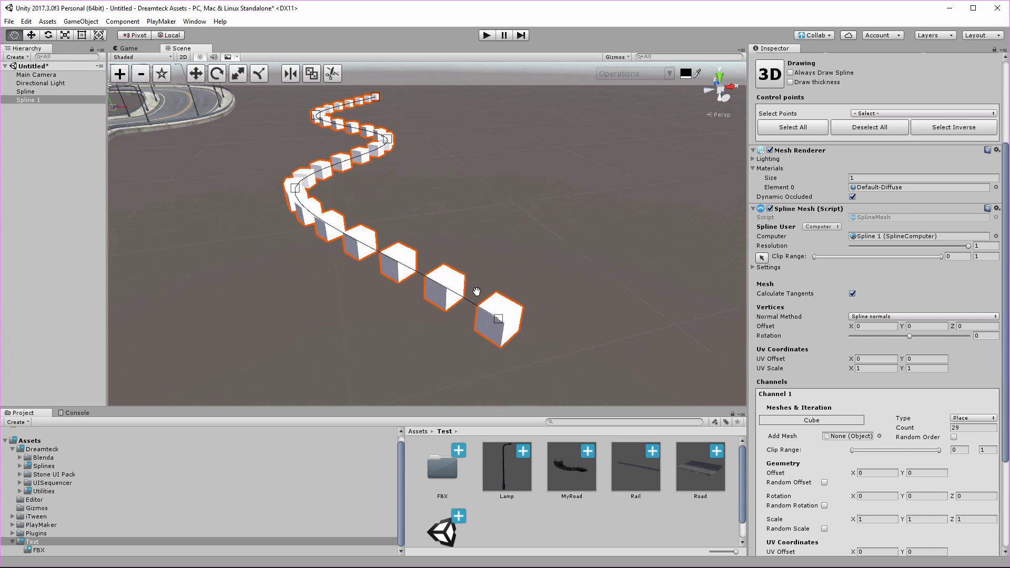
alt+drag(484, 296, 523, 310)
Add the Sphere mesh to Channel 1 of Spline 1 alongside the Cube.
scroll(928, 393, down, 3)
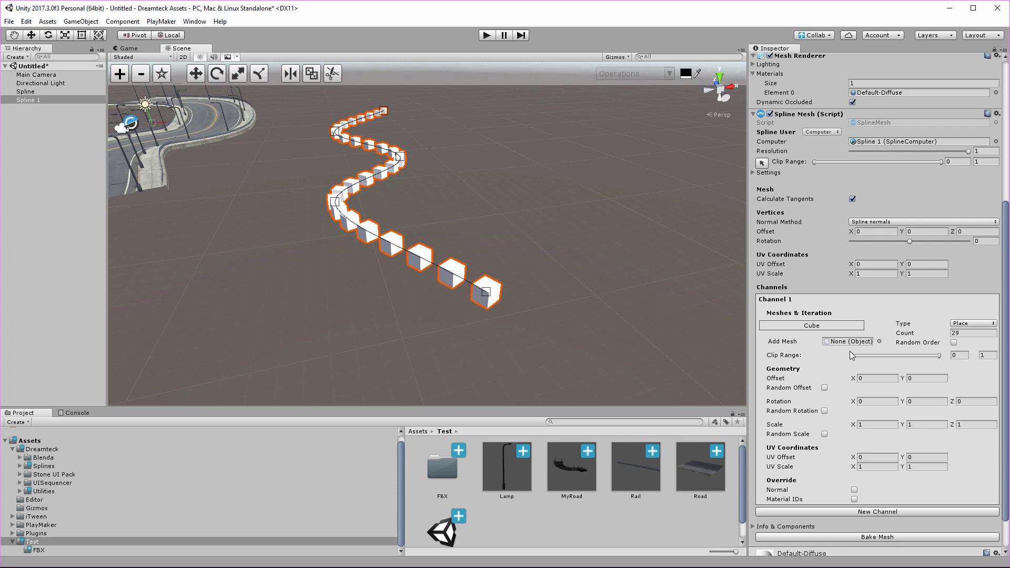
click(879, 342)
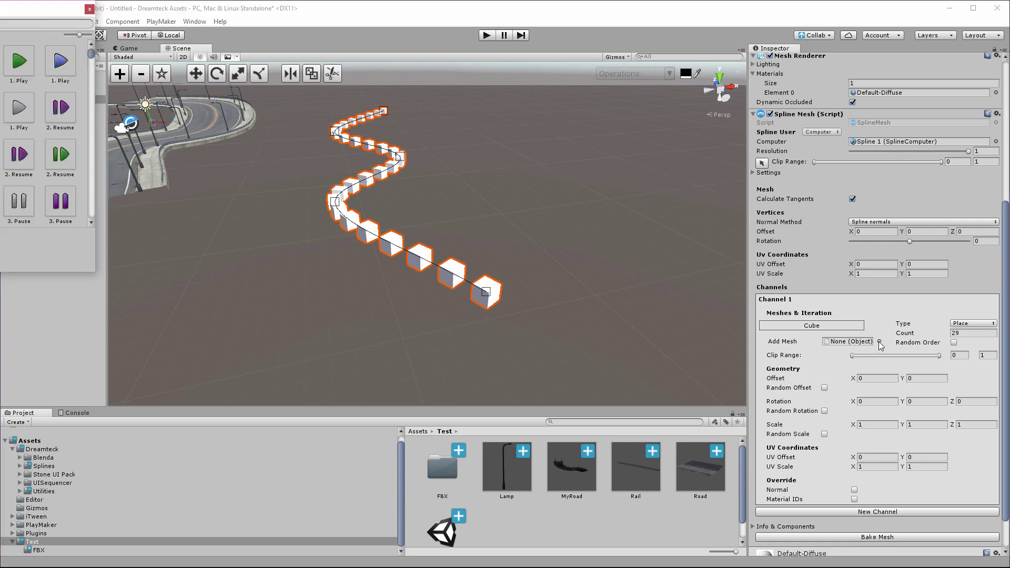
text(sphere)
key(Down)
key(Return)
Examine the order in which the two meshes are placed along Spline 1.
scroll(390, 299, up, 4)
middle_drag(342, 287, 486, 314)
right_drag(488, 331, 539, 332)
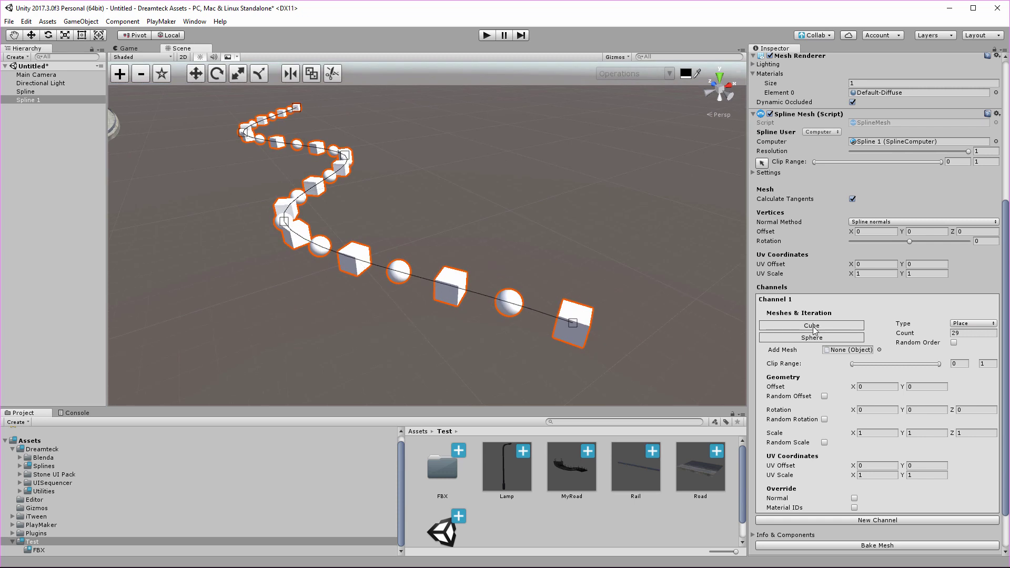
scroll(492, 255, down, 3)
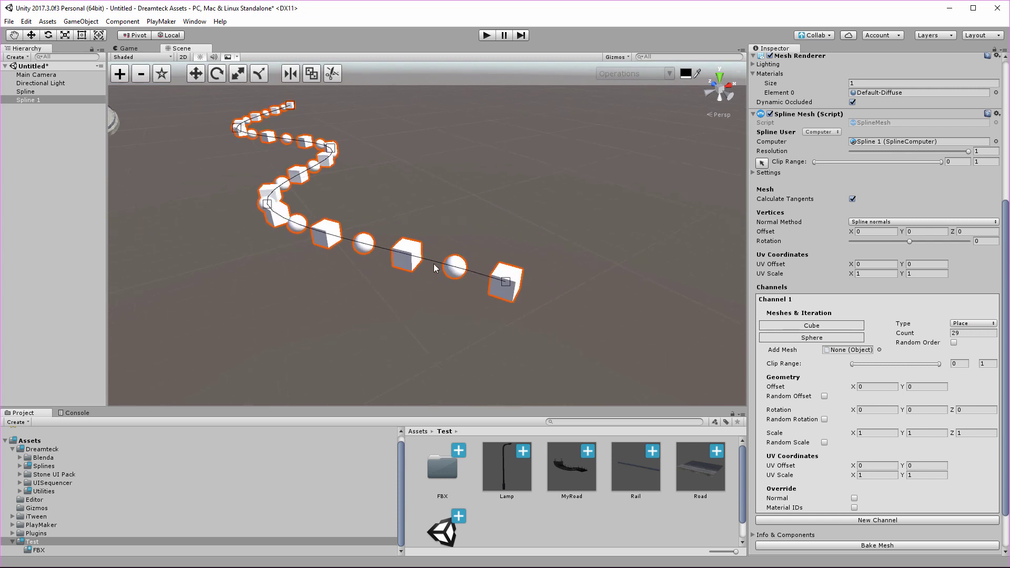
scroll(548, 302, up, 2)
middle_drag(563, 274, 532, 283)
scroll(542, 282, up, 2)
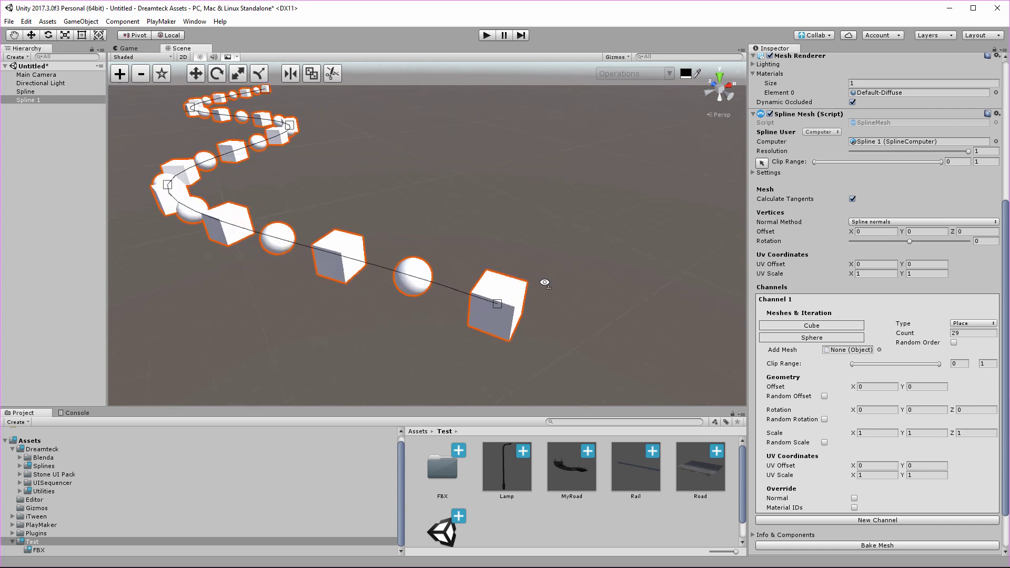
right_drag(544, 282, 497, 270)
scroll(496, 281, down, 4)
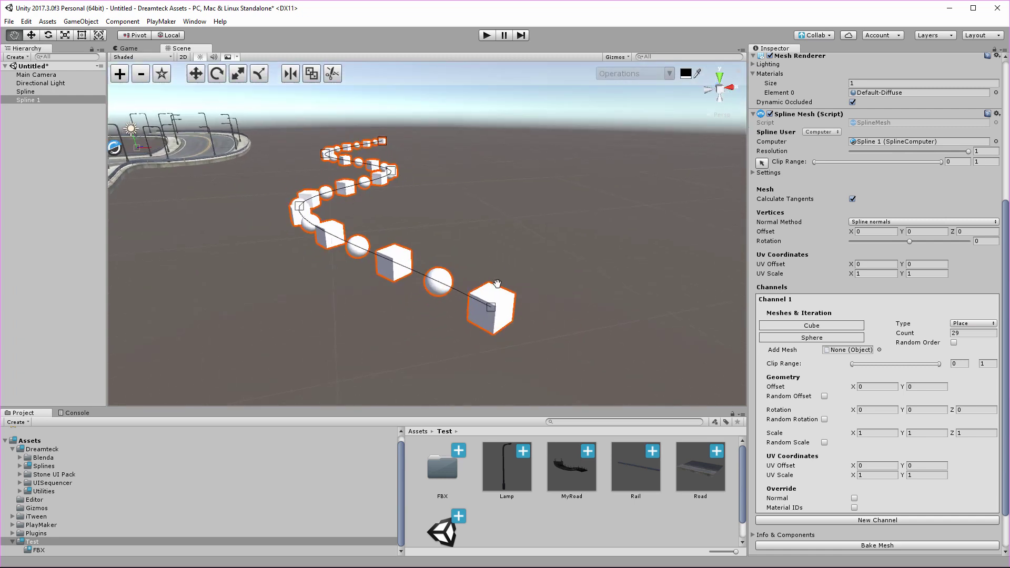
Try Random Order on Channel 1 with a seed of 12, and switch it back off.
click(954, 343)
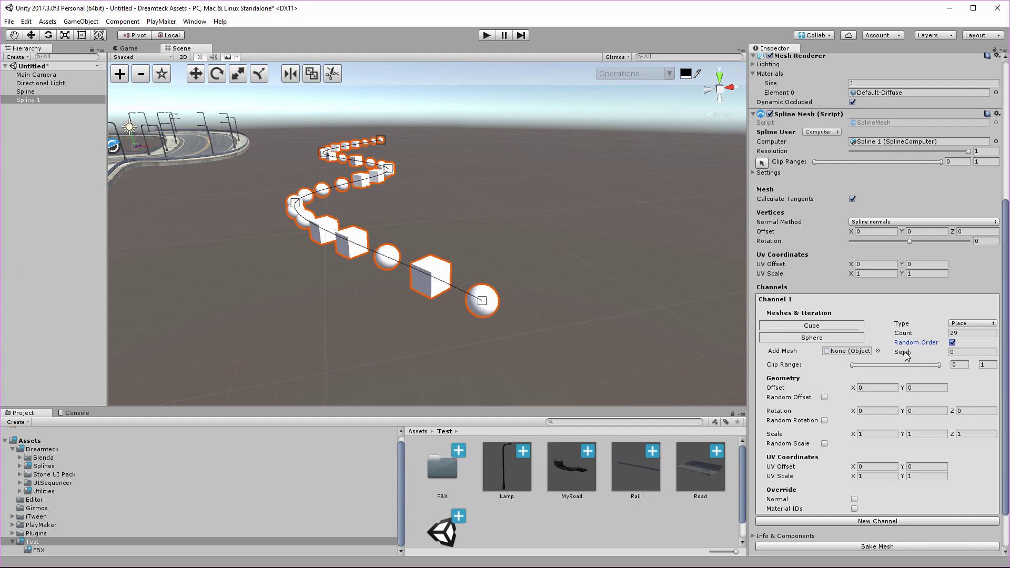
drag(906, 357, 915, 356)
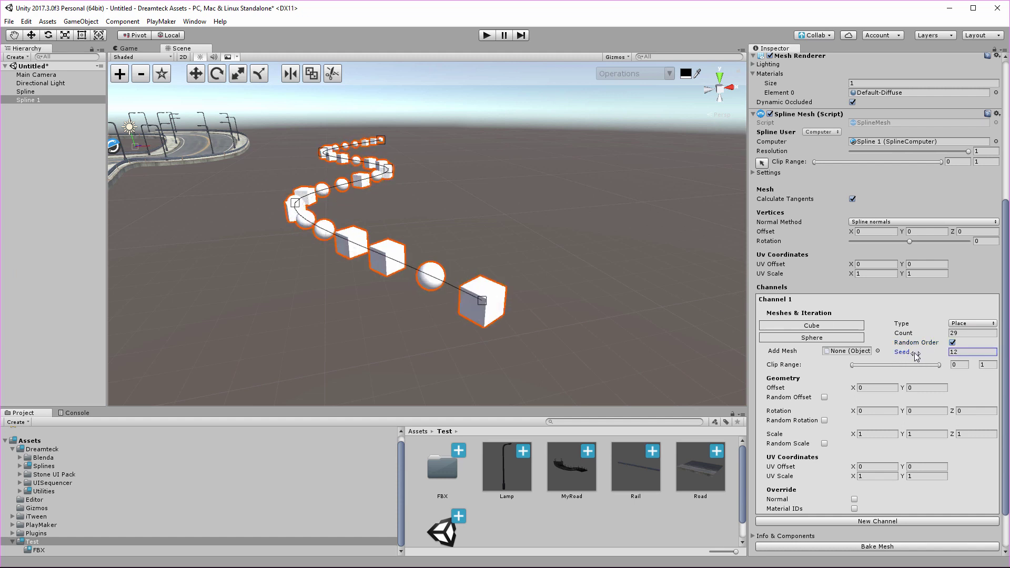
click(954, 342)
Delete the Sphere mesh from Channel 1 and set the channel's count to 200.
right_click(815, 339)
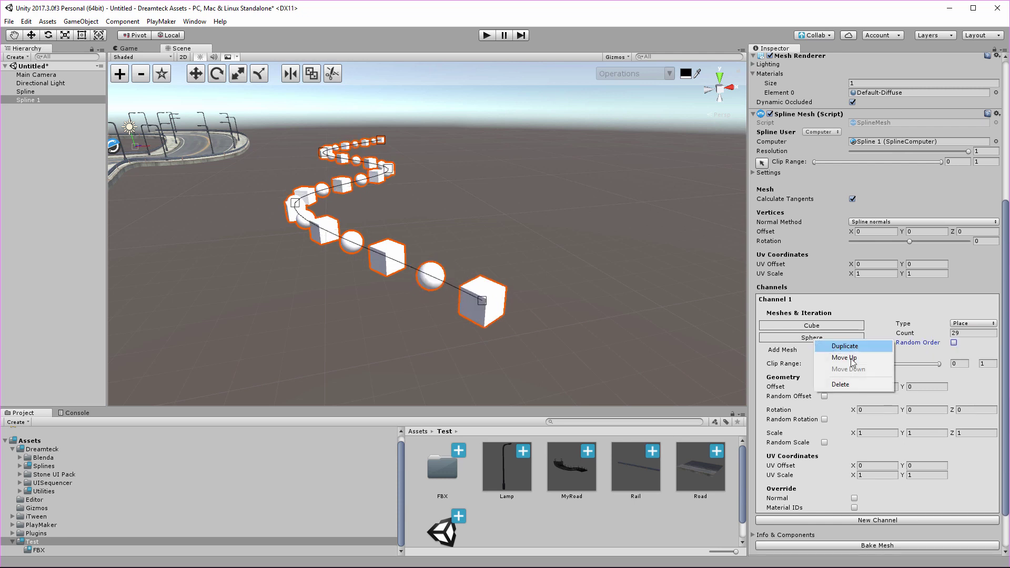
click(834, 387)
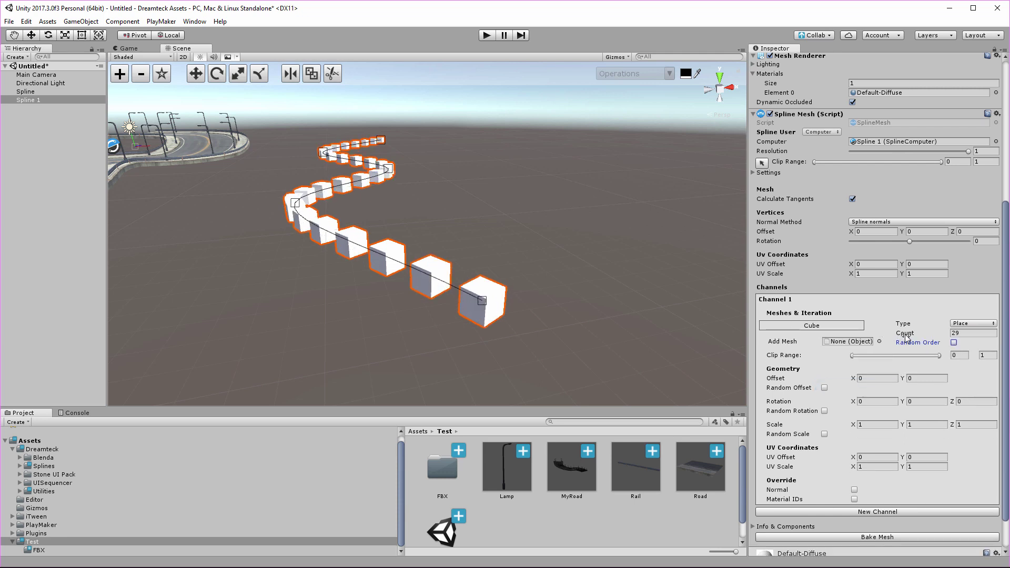
drag(905, 335, 974, 335)
text(200)
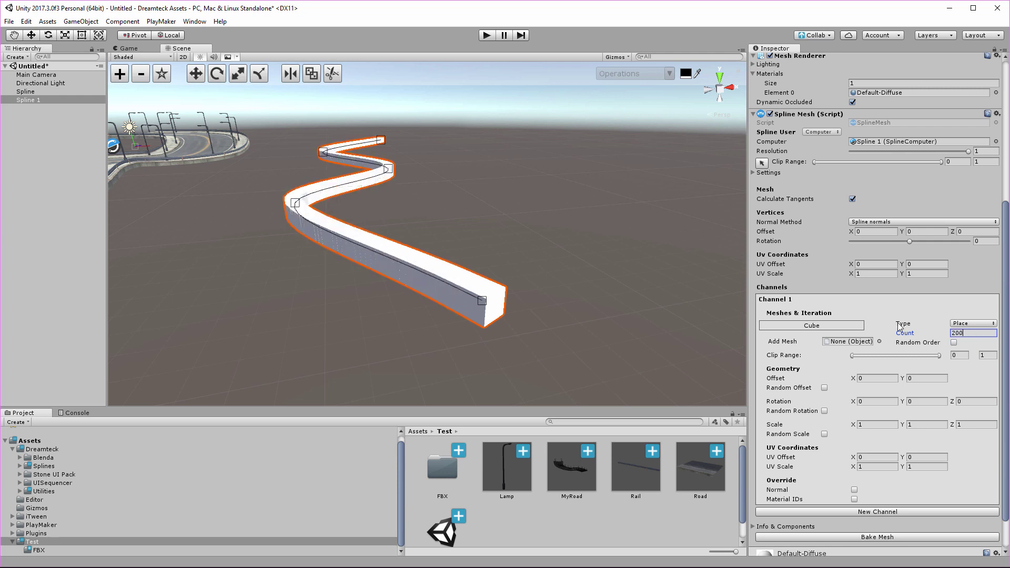
Shift Channel 1's cubes sideways from the spline with an X offset of 6.63.
alt+drag(621, 312, 564, 314)
drag(853, 378, 950, 232)
drag(854, 377, 782, 378)
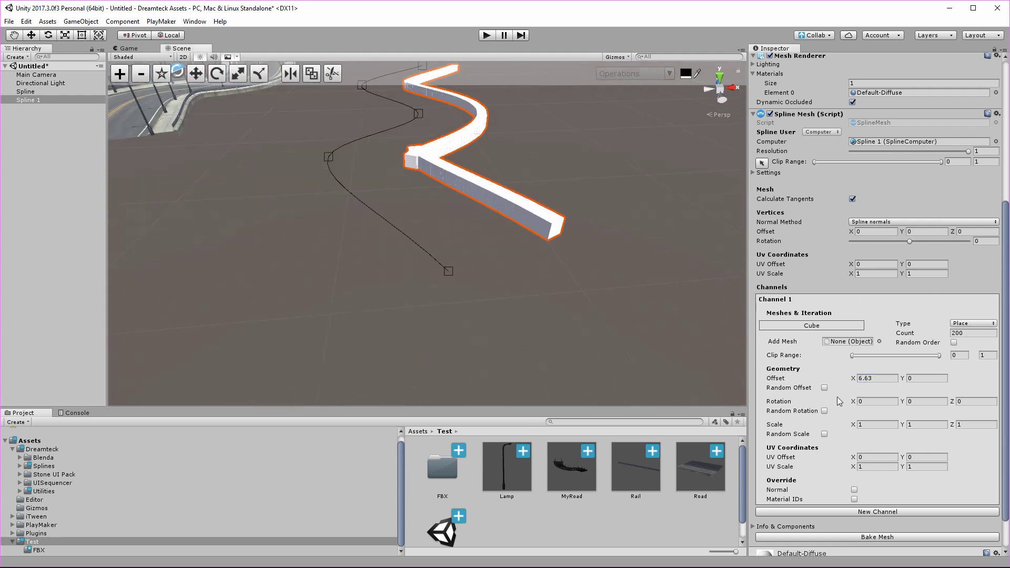
Turn on Random Offset for Channel 1 with a minimum X of -3.62, maximum X of 3.03 and maximum Y of -1.41.
click(824, 389)
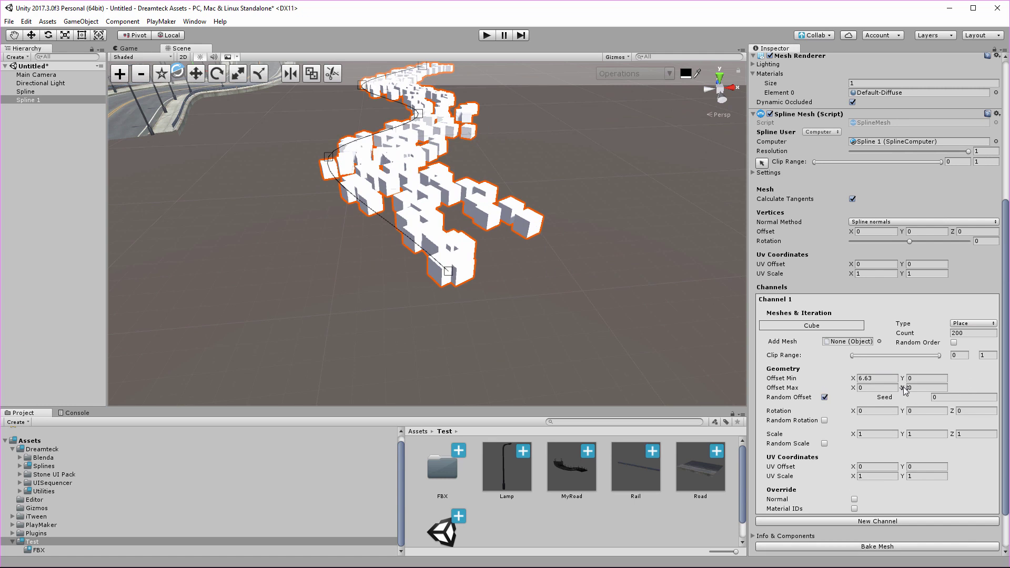
drag(853, 379, 792, 377)
mouse_move(853, 391)
mouse_down()
mouse_move(888, 393)
mouse_move(871, 394)
mouse_up()
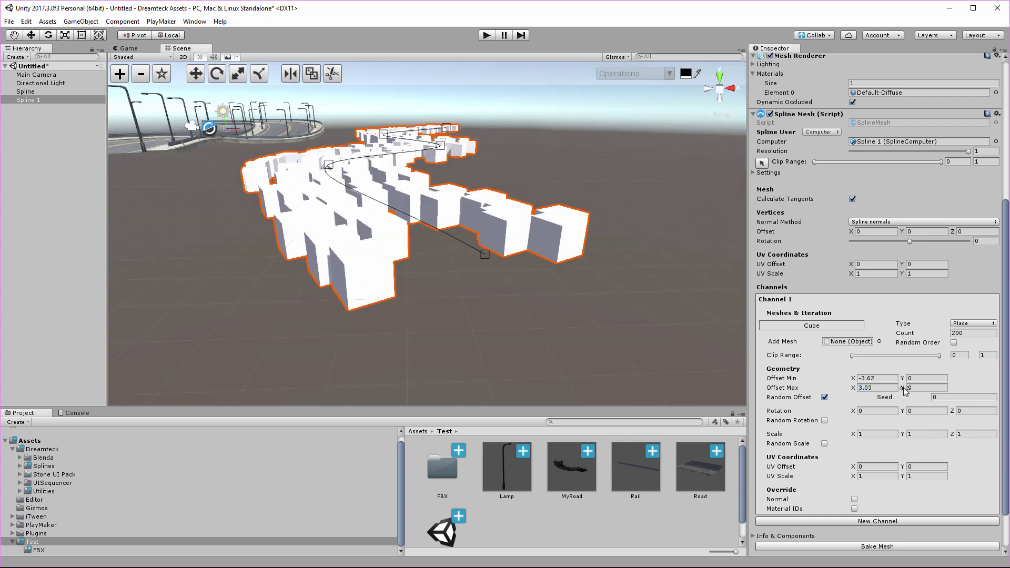
drag(903, 388, 880, 378)
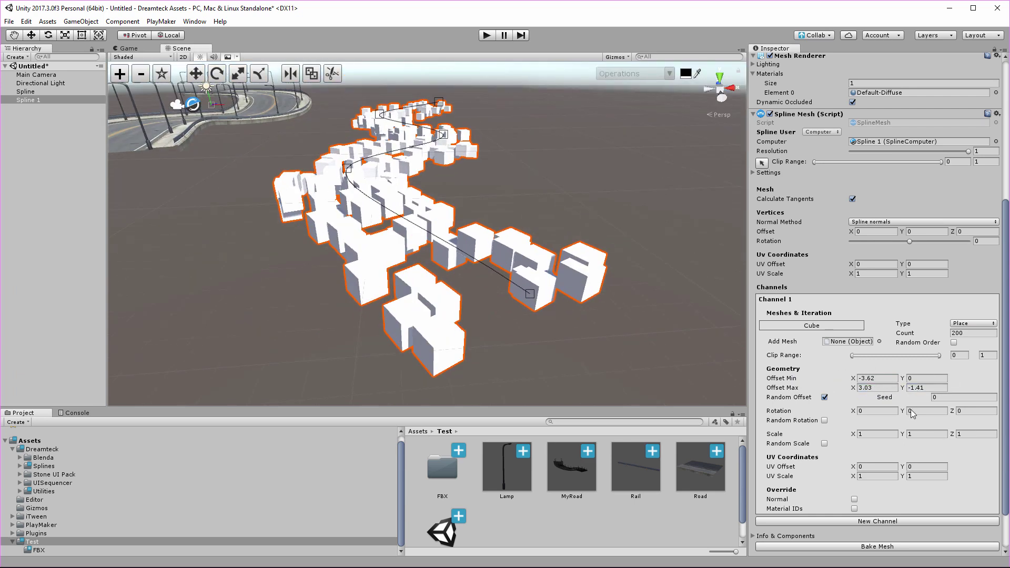
Turn on Random Rotation for Channel 1 with Y ranging from 0 to 360.
drag(902, 414, 938, 427)
click(824, 420)
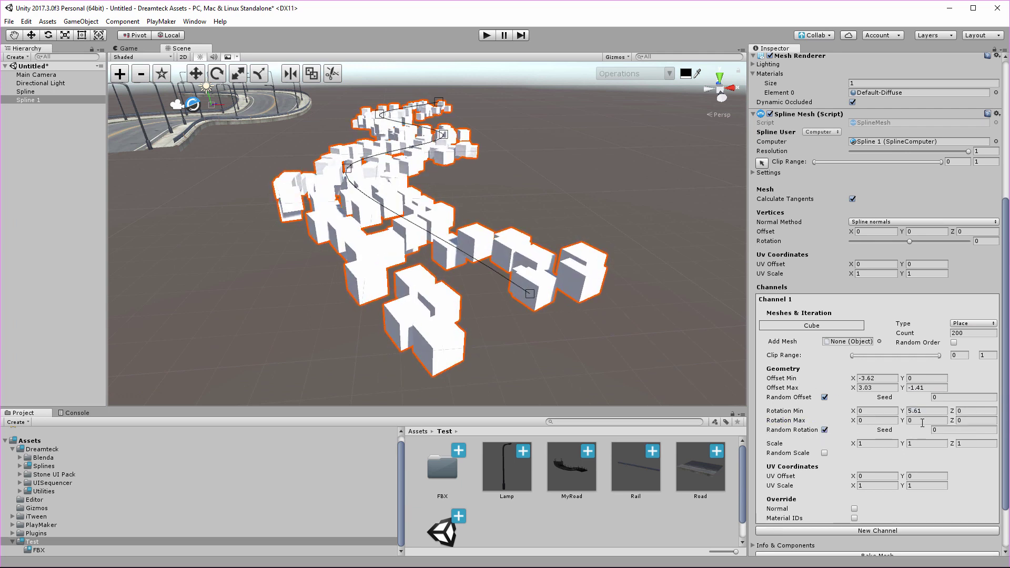
click(908, 421)
text(360)
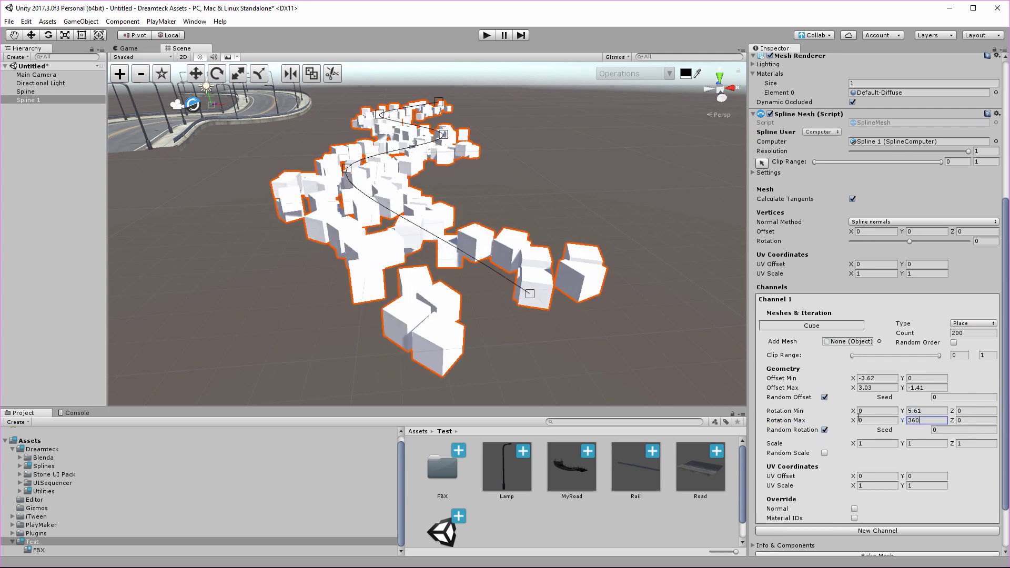
drag(920, 411, 859, 417)
text(0)
Turn on Random Scale for Channel 1 and set its minimum to 0.5 on X, Y and Z.
scroll(574, 233, down, 3)
middle_drag(574, 233, 522, 272)
scroll(523, 272, up, 3)
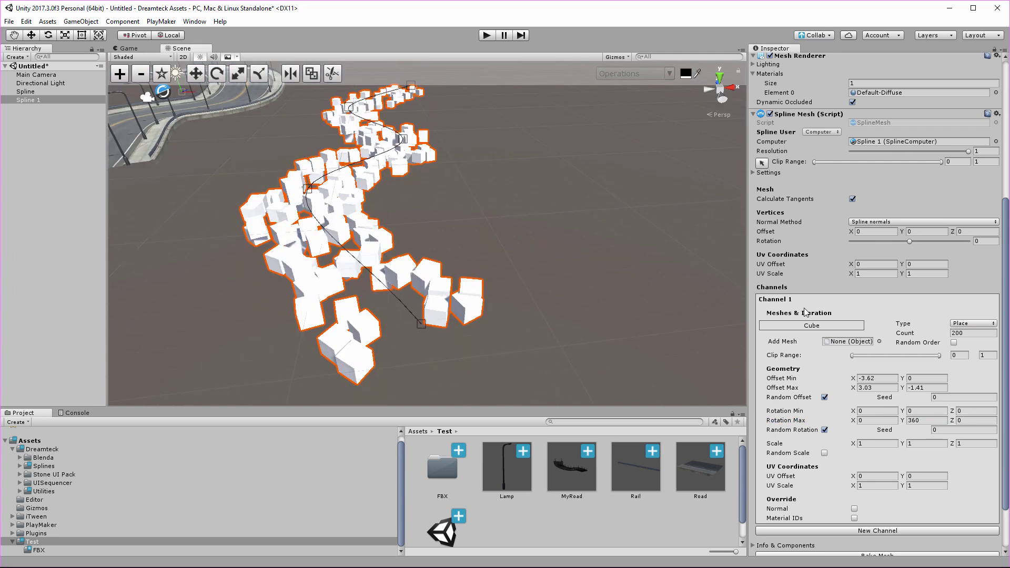
alt+drag(806, 312, 543, 307)
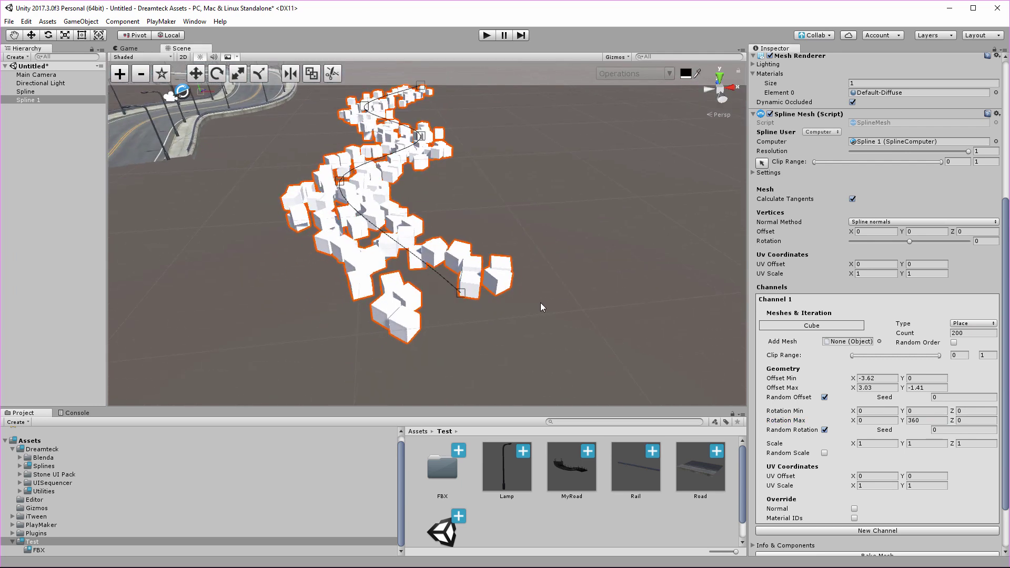
middle_drag(509, 315, 521, 309)
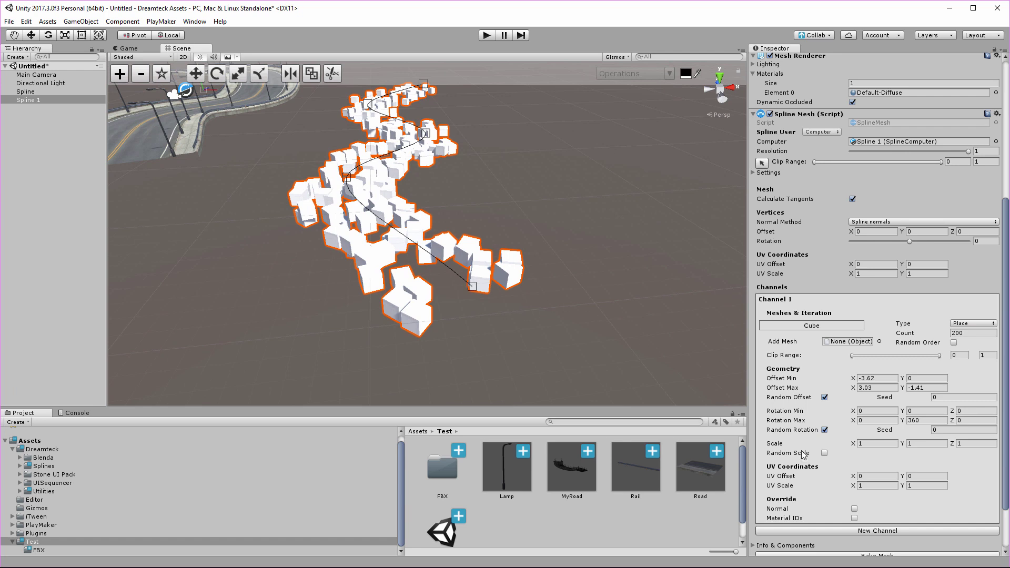
click(824, 453)
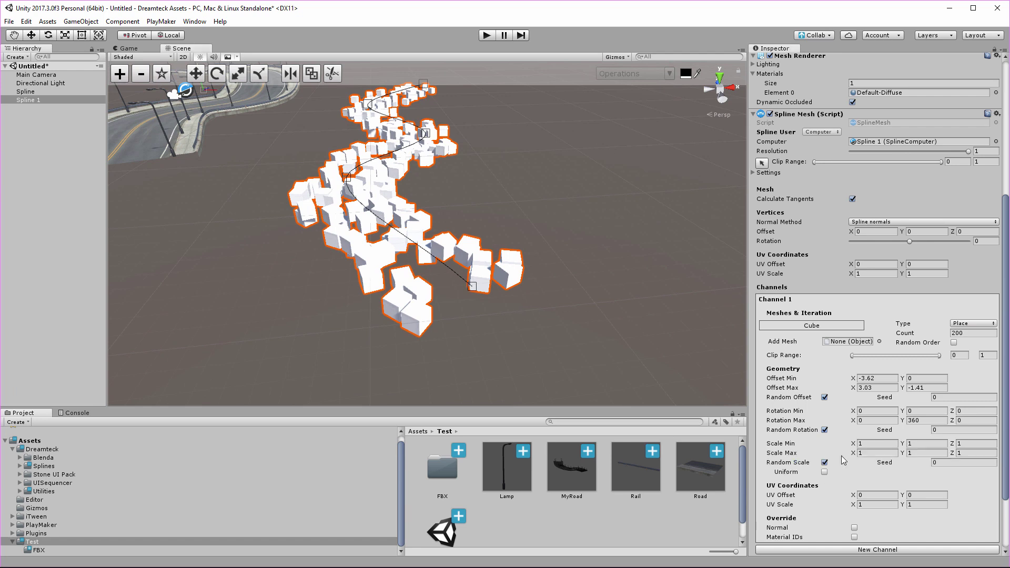
click(873, 445)
text(.5)
key(Tab)
text(.5)
key(Tab)
text(.5)
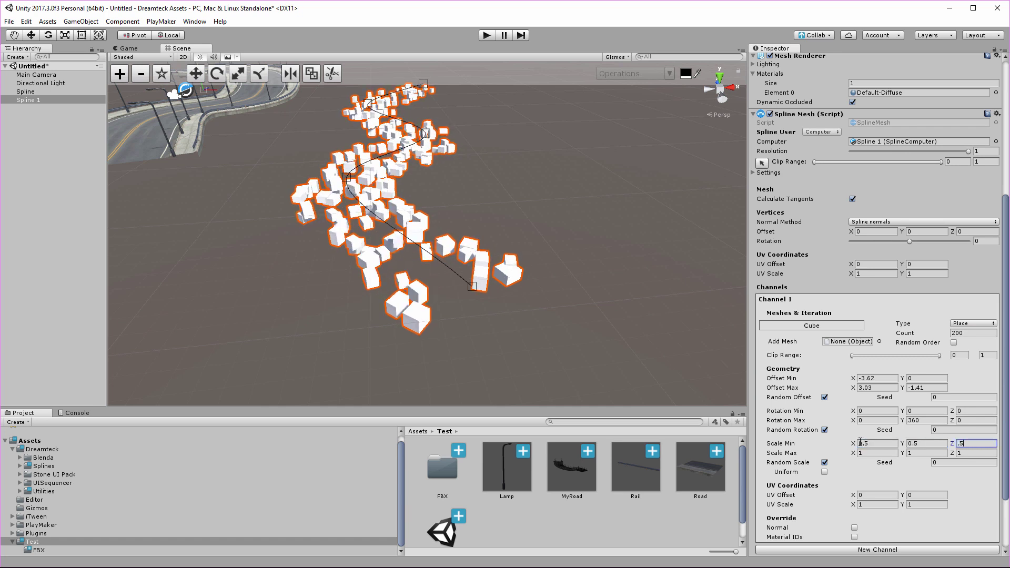
Set Channel 1's maximum random scale to 2 on X, Y and Z.
key(Tab)
text(2)
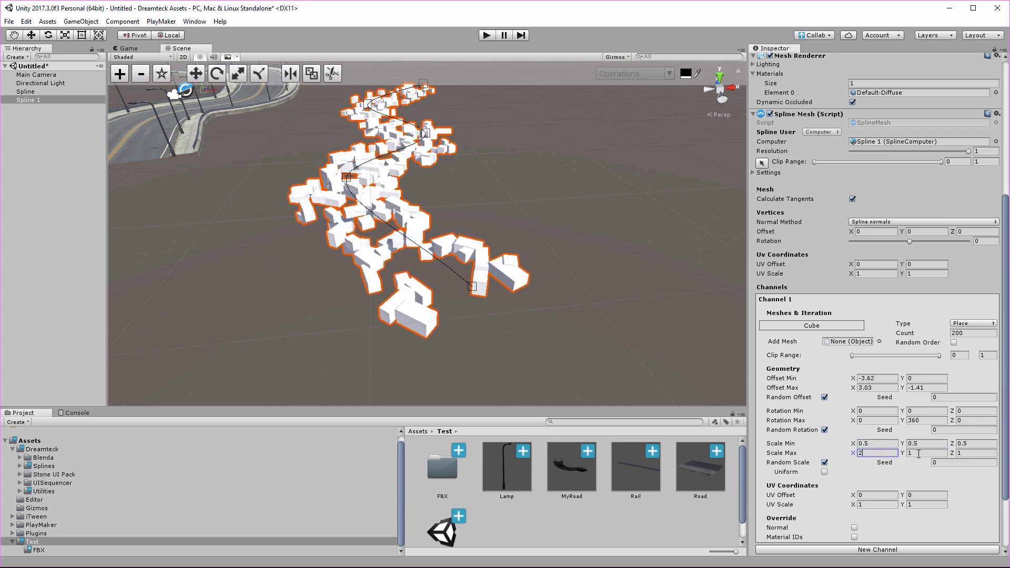
key(Tab)
text(2)
key(Tab)
text(2)
Make Channel 1's random scaling uniform so each cube keeps its proportions.
scroll(459, 266, up, 3)
alt+drag(460, 266, 490, 356)
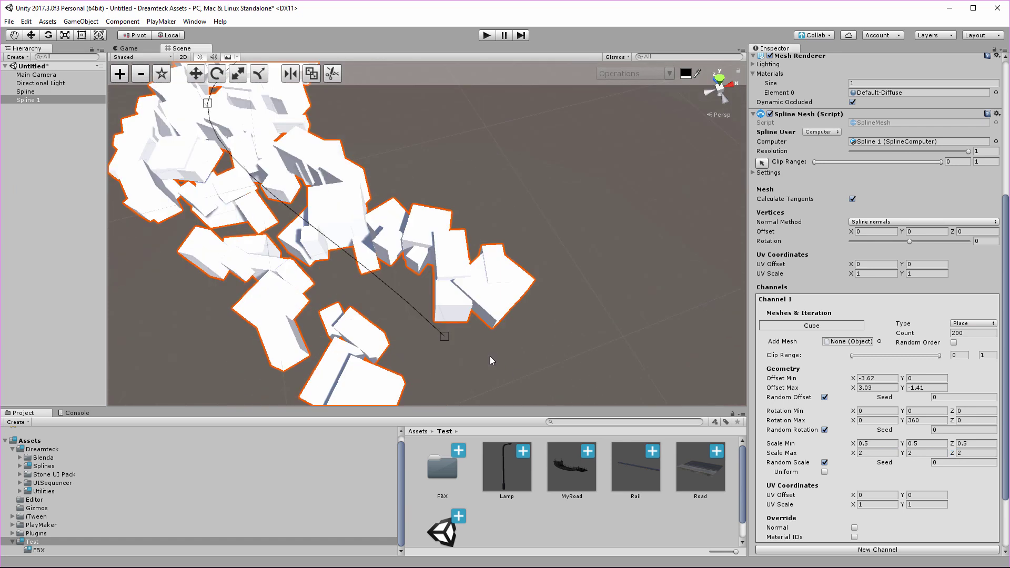
scroll(494, 314, down, 3)
scroll(489, 311, up, 2)
middle_drag(437, 310, 479, 301)
middle_drag(410, 298, 471, 302)
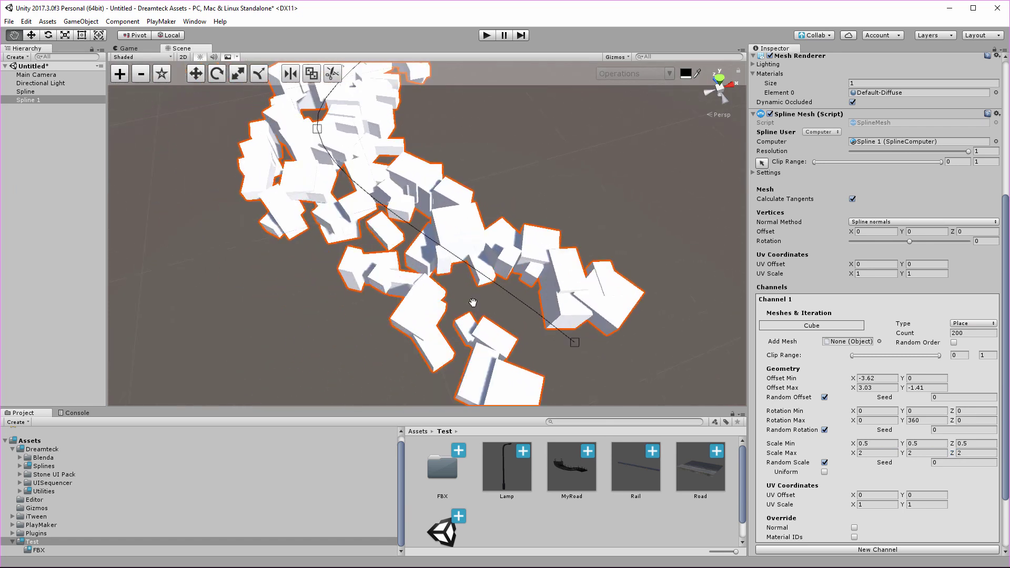
scroll(463, 305, up, 2)
middle_drag(363, 326, 448, 309)
alt+drag(578, 314, 697, 315)
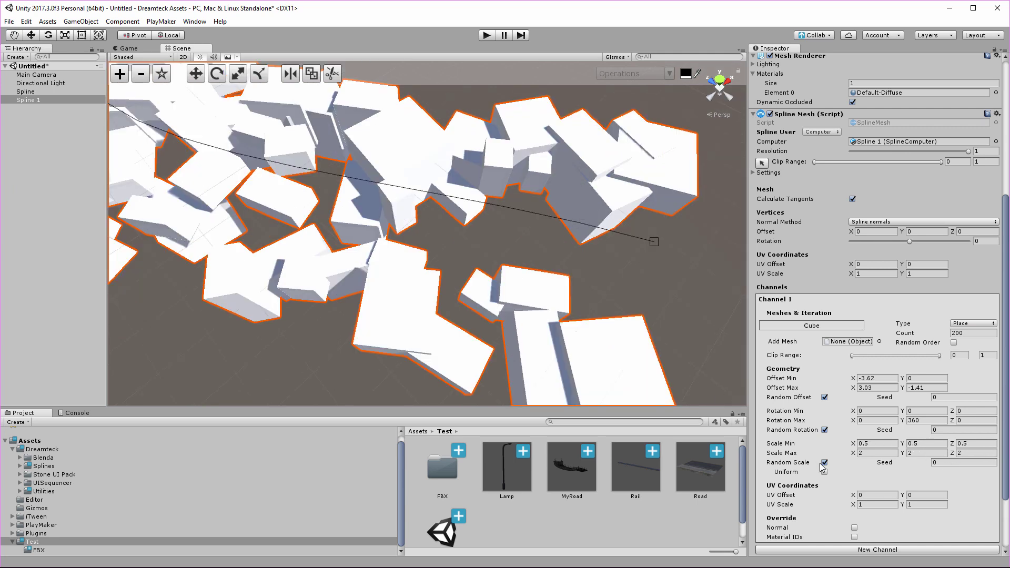
click(824, 472)
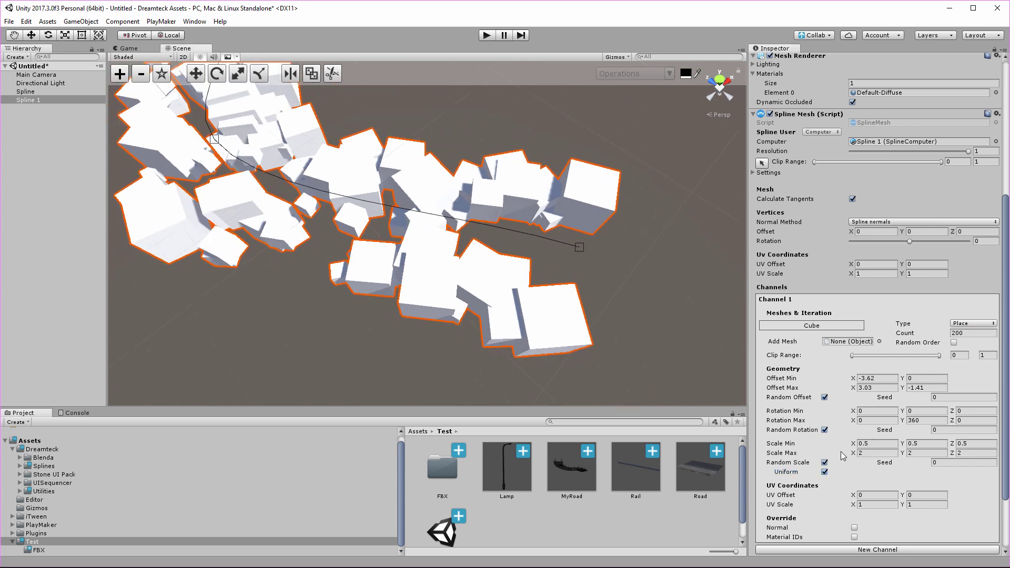
Reduce the size of control point Point 2 on Spline 1 to shrink the cubes around it.
alt+drag(647, 352, 633, 327)
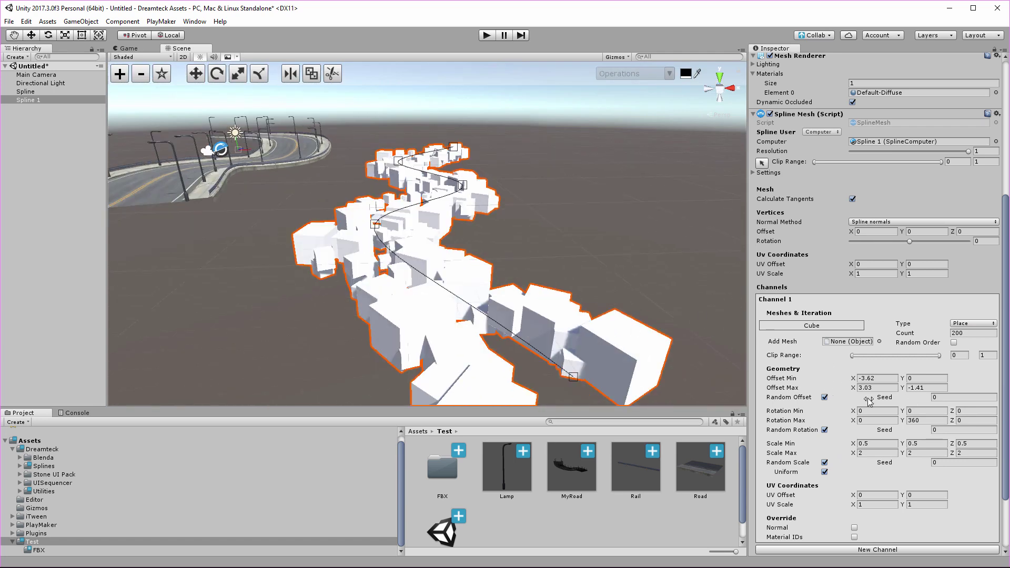
click(404, 259)
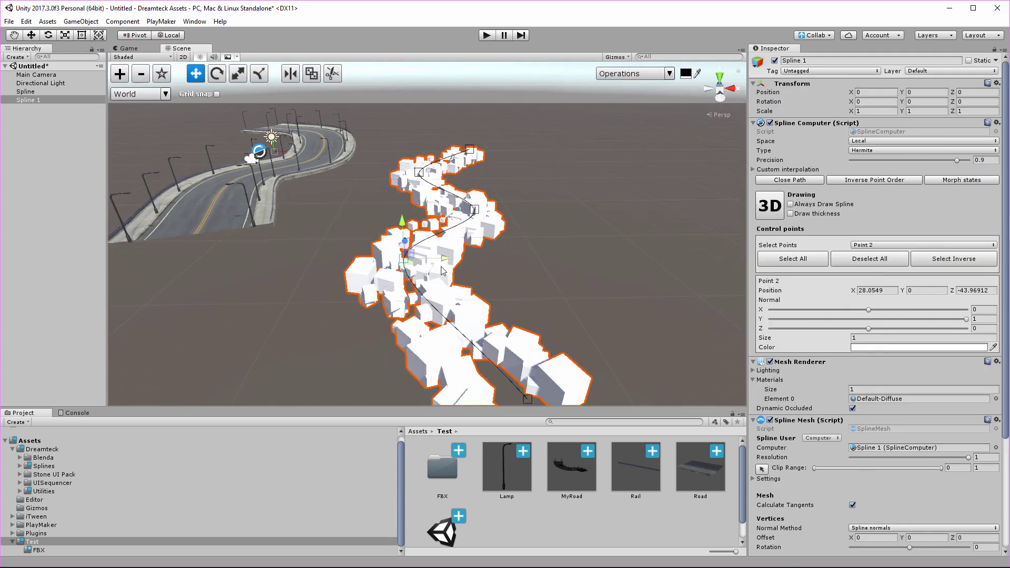
key(e)
drag(399, 270, 373, 293)
key(r)
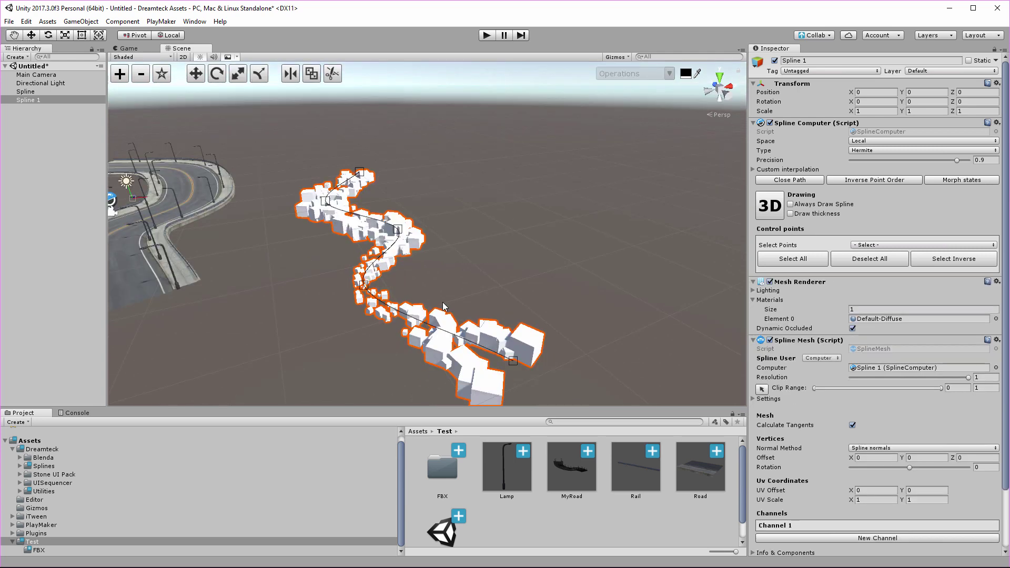
middle_drag(444, 303, 430, 293)
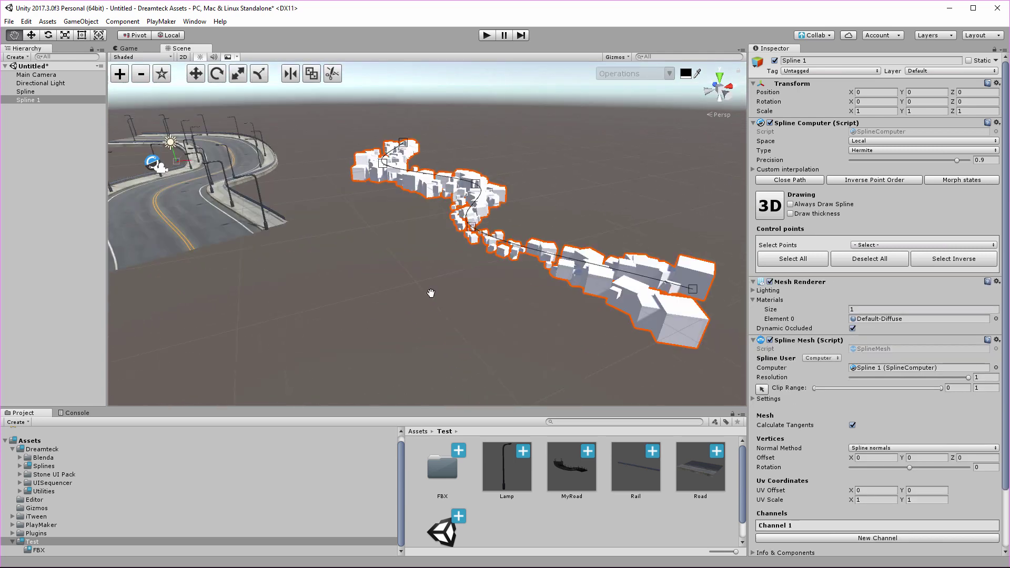
alt+drag(431, 292, 405, 293)
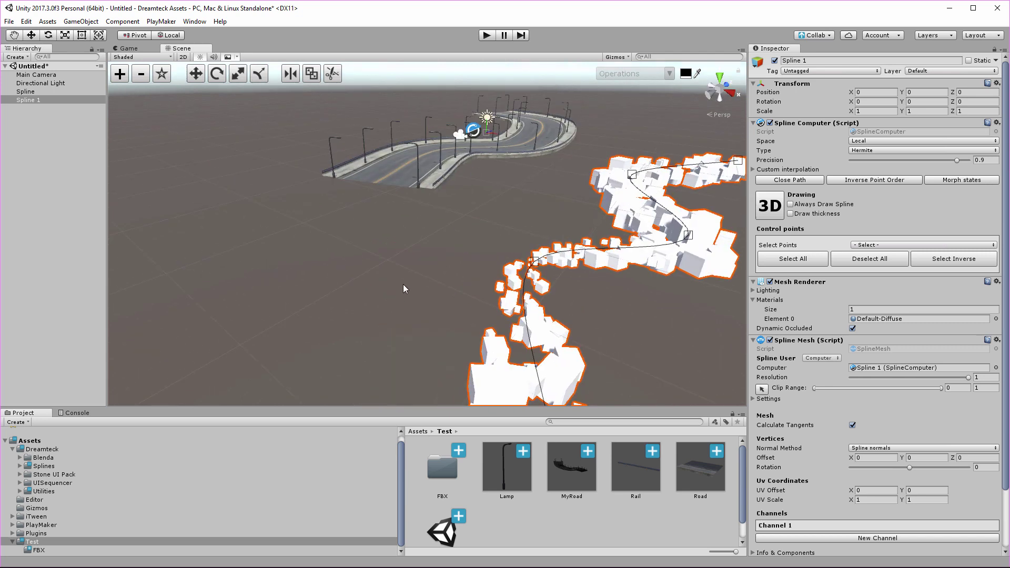
scroll(403, 260, down, 3)
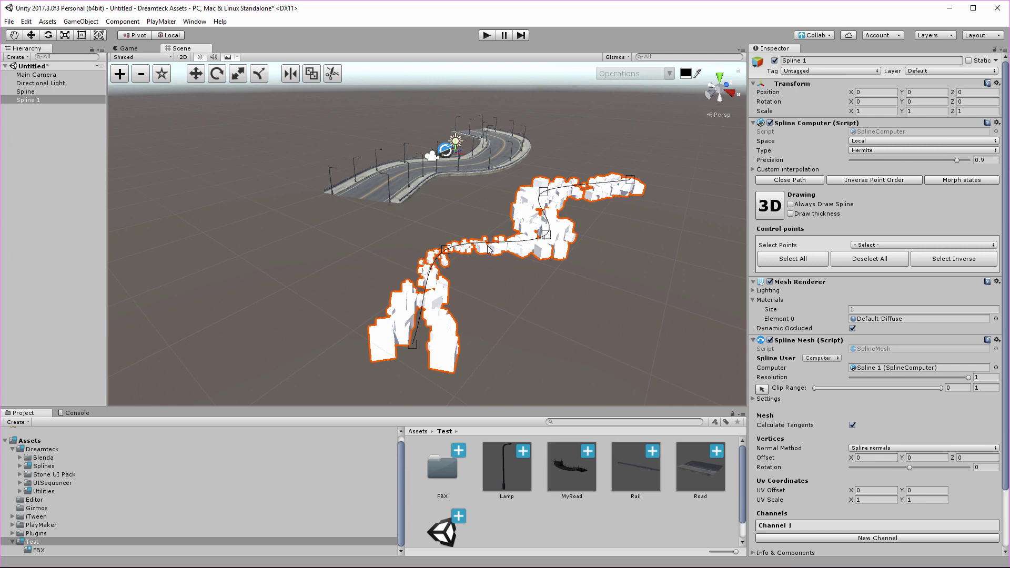
mouse_move(507, 285)
alt+mouse_down()
mouse_move(491, 304)
mouse_move(496, 283)
alt+mouse_up()
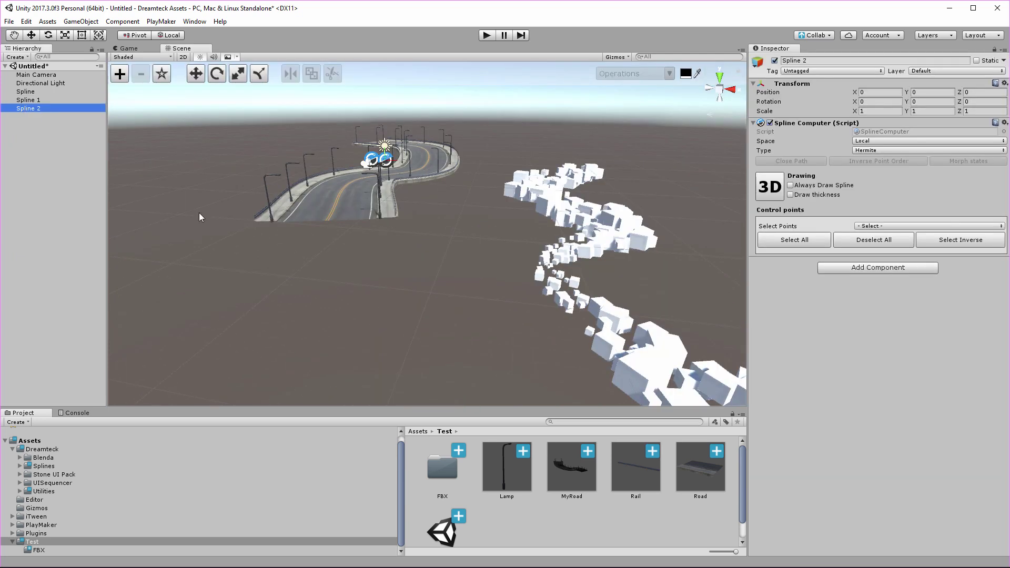
Place four control points for Spline 2 on the Z Plane beside the road, forming a wavy curve.
middle_drag(199, 213, 355, 277)
middle_drag(158, 248, 363, 255)
click(120, 74)
right_drag(274, 252, 313, 232)
alt+drag(312, 231, 336, 218)
click(196, 262)
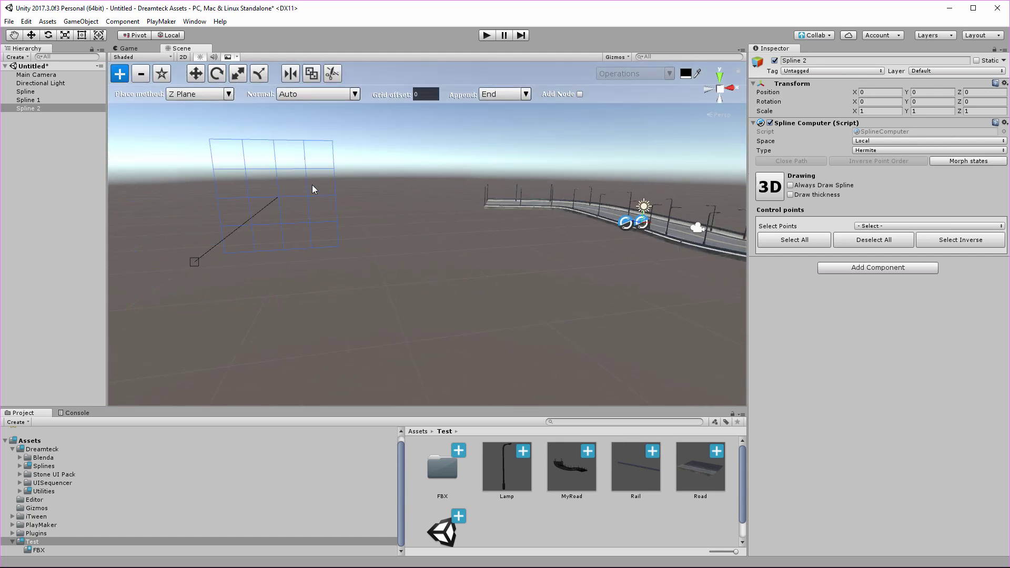
click(322, 187)
click(417, 248)
click(555, 240)
alt+drag(619, 273, 623, 274)
Add an Edge Collider Generator component to Spline 2.
click(863, 288)
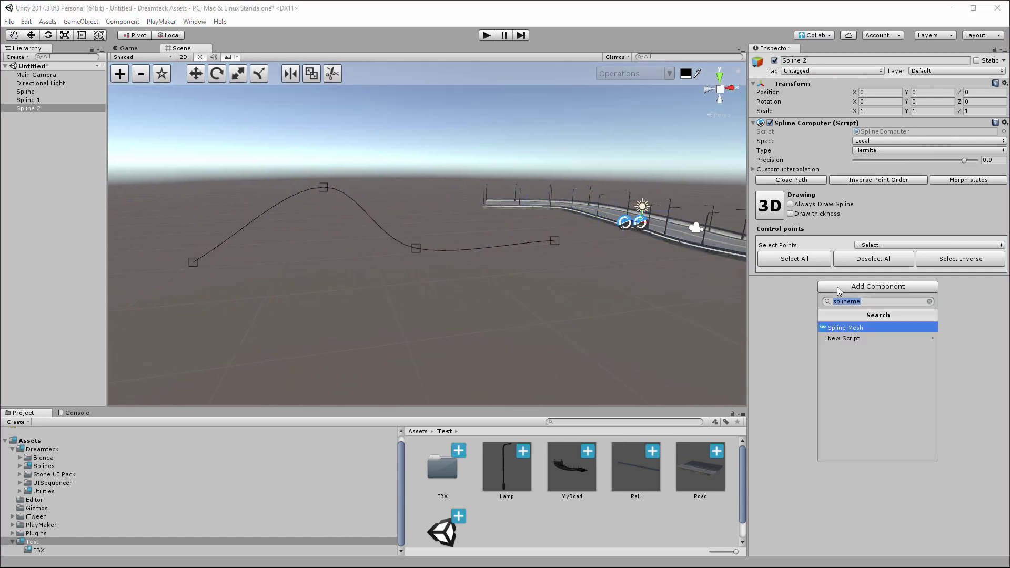
text(edge)
key(Down)
key(Return)
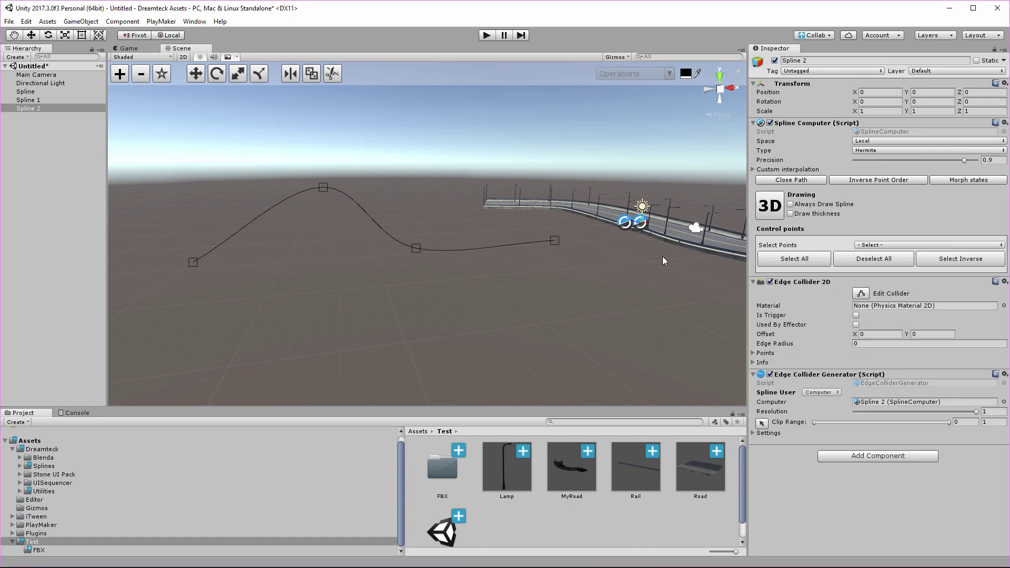
Move control point Point 3 of Spline 2 lower and toward the spline's start, to about X -43.5, Y -3.3, Z -0.04.
click(415, 249)
scroll(421, 248, up, 4)
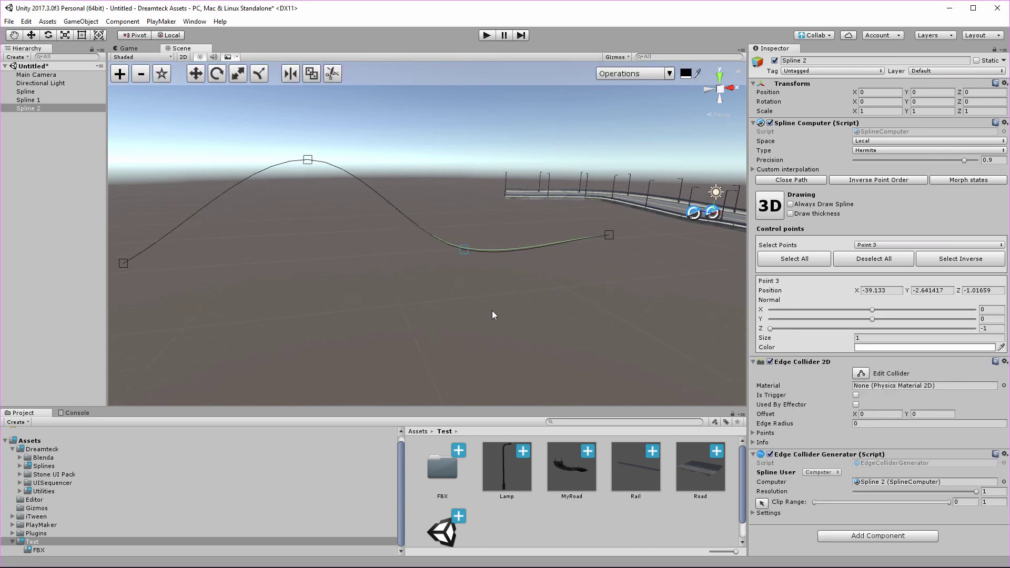
drag(464, 249, 430, 260)
Deselect the control point and examine Spline 2's edge collider against its curve, along with the road and cube splines.
scroll(443, 235, up, 3)
right_drag(443, 235, 471, 219)
scroll(472, 242, down, 3)
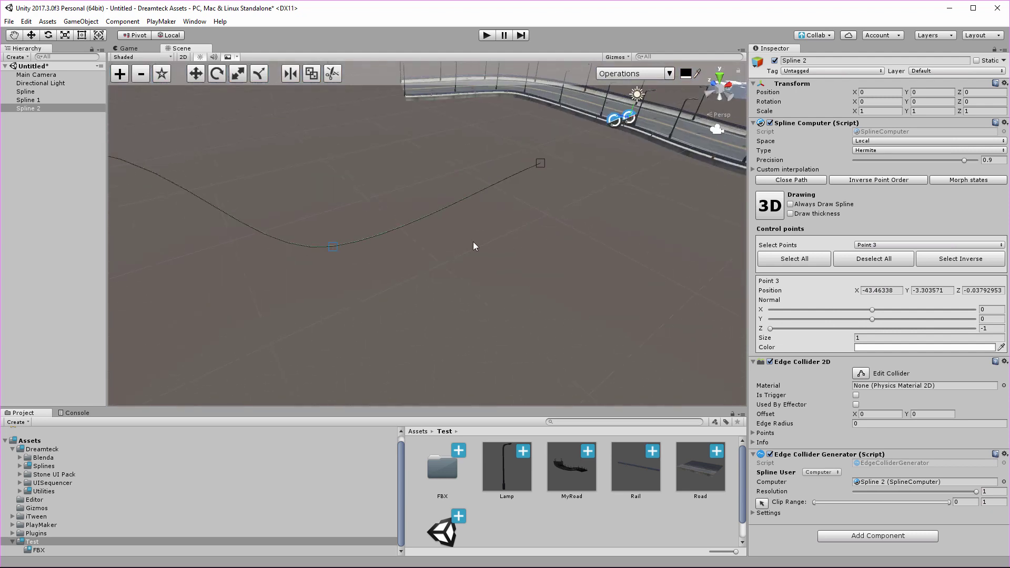
alt+drag(472, 242, 560, 269)
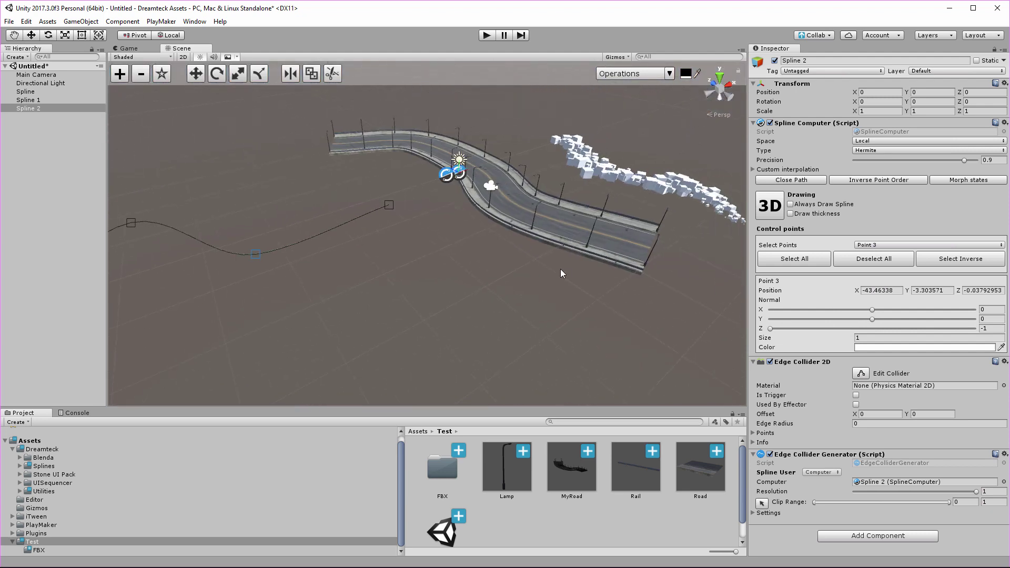
scroll(526, 274, down, 2)
key(f)
drag(478, 250, 492, 265)
scroll(492, 268, down, 3)
middle_drag(492, 274, 385, 277)
right_drag(385, 277, 399, 273)
scroll(474, 295, up, 2)
click(552, 319)
mouse_move(552, 319)
middle_down()
mouse_move(570, 321)
mouse_move(567, 329)
middle_up()
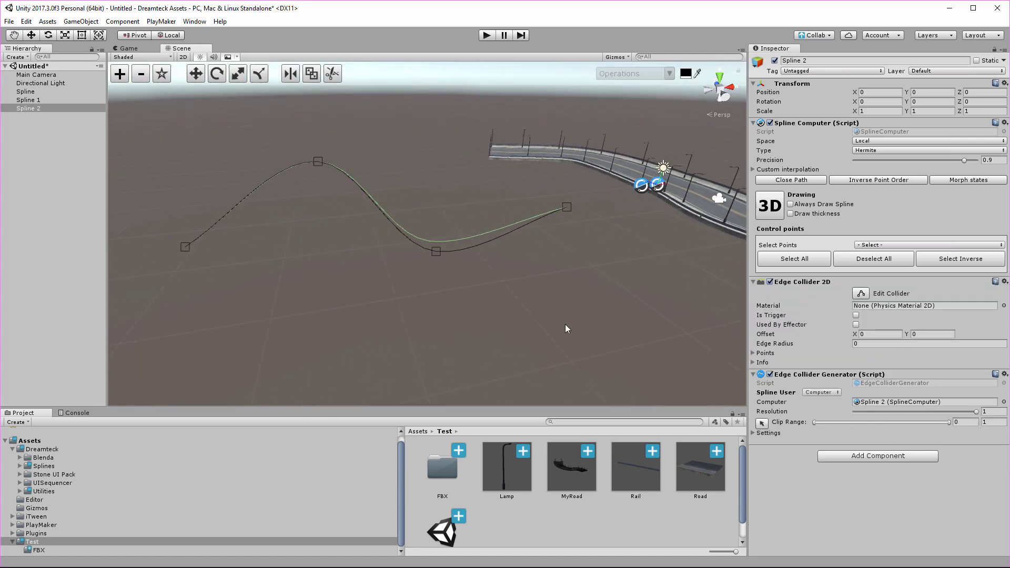
alt+drag(572, 326, 534, 288)
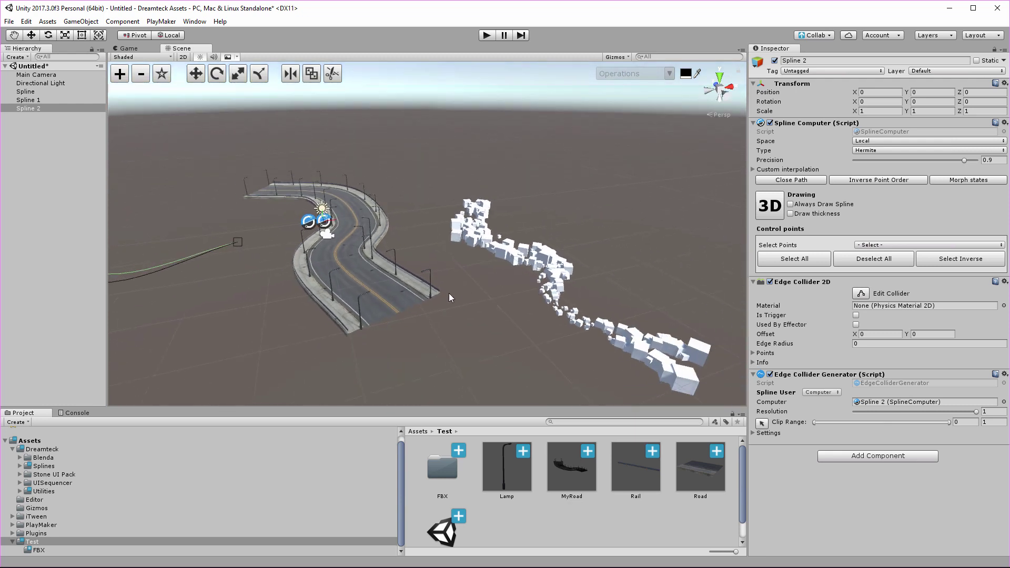